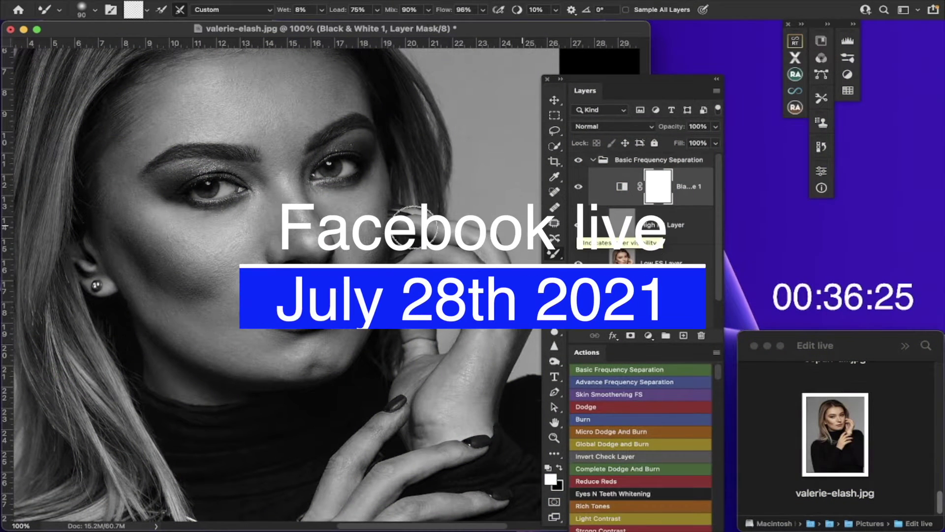
# Hide the Black & White 1 adjustment so the portrait shows in colour
pyautogui.scroll(5, 253, 269)
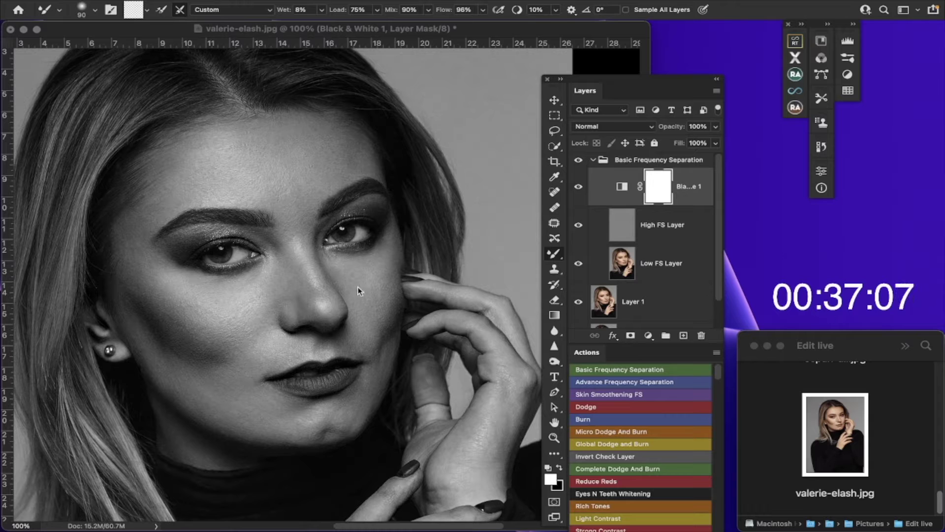
pyautogui.hscroll(-3, 358, 289)
pyautogui.scroll(2, 358, 283)
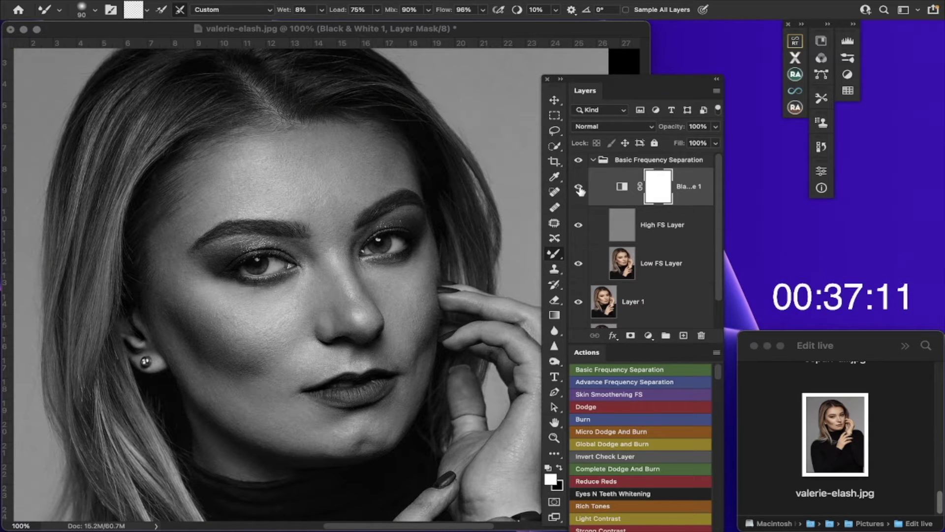
pyautogui.click(579, 188)
pyautogui.hscroll(3, 358, 241)
pyautogui.scroll(-2, 358, 241)
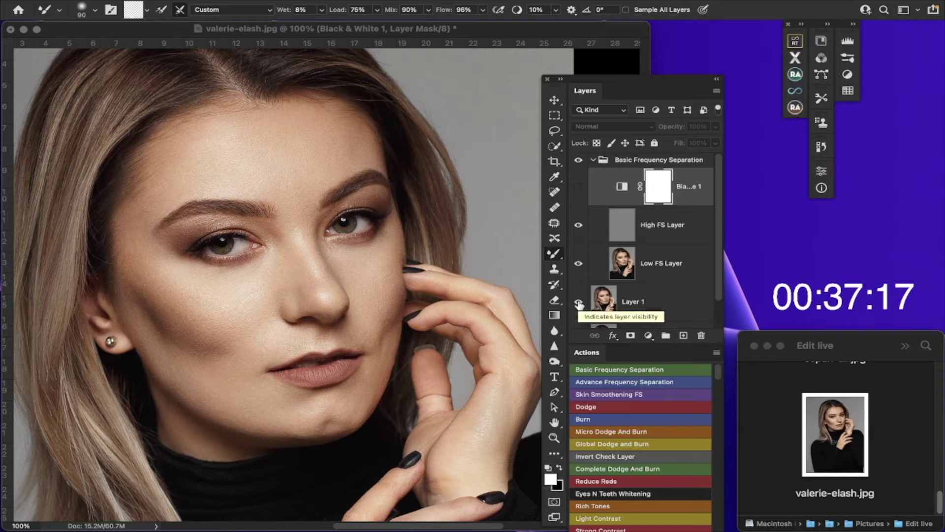
# Compare with the frequency separation group hidden and shown, then collapse Basic Frequency Separation
pyautogui.keyDown('alt'); pyautogui.click(578, 304); pyautogui.keyUp('alt')
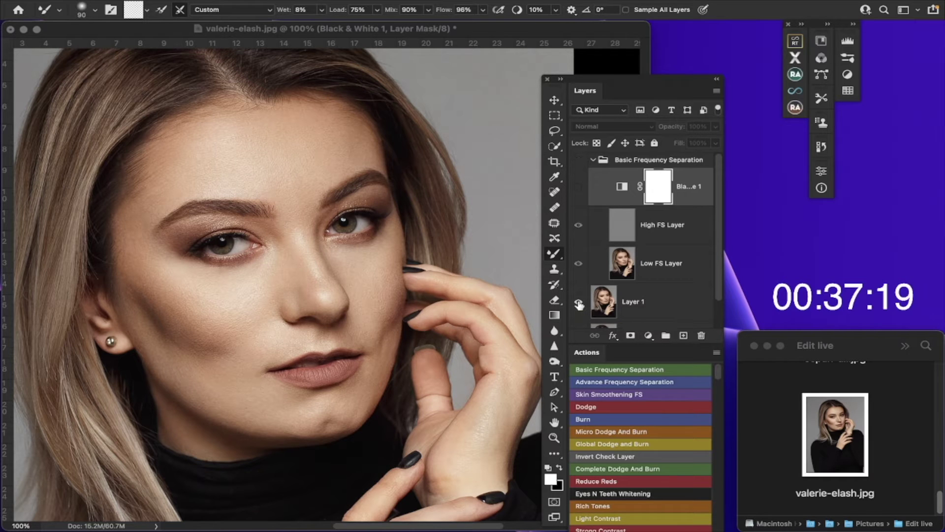
pyautogui.keyDown('alt'); pyautogui.click(578, 303); pyautogui.keyUp('alt')
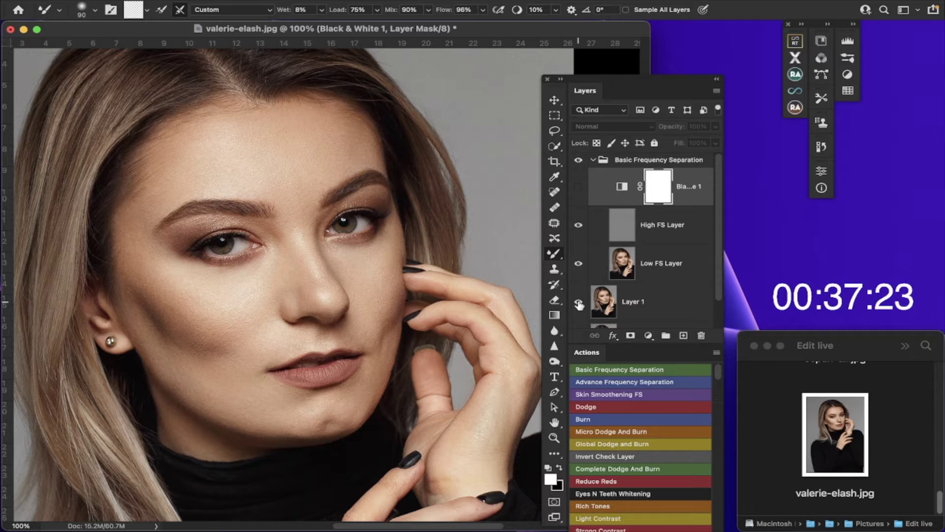
pyautogui.scroll(-8, 339, 266)
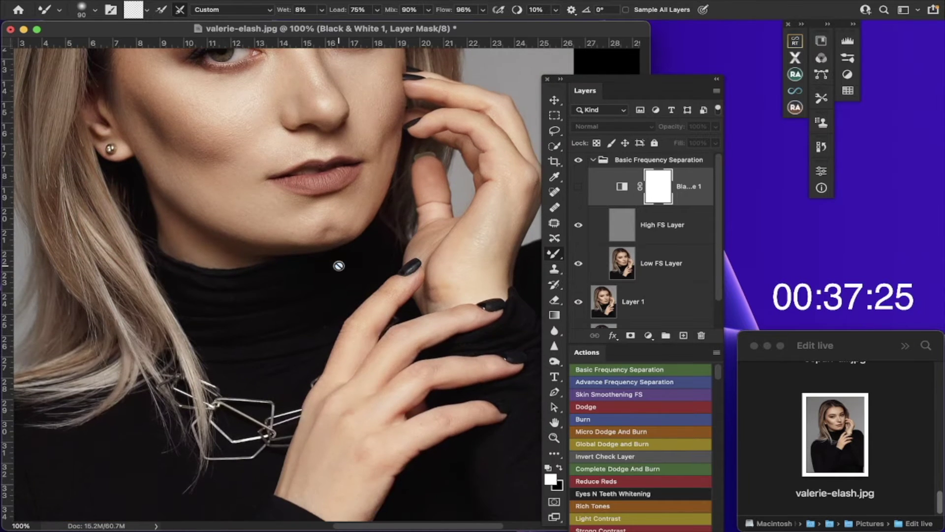
pyautogui.scroll(-10, 339, 266)
pyautogui.scroll(15, 338, 261)
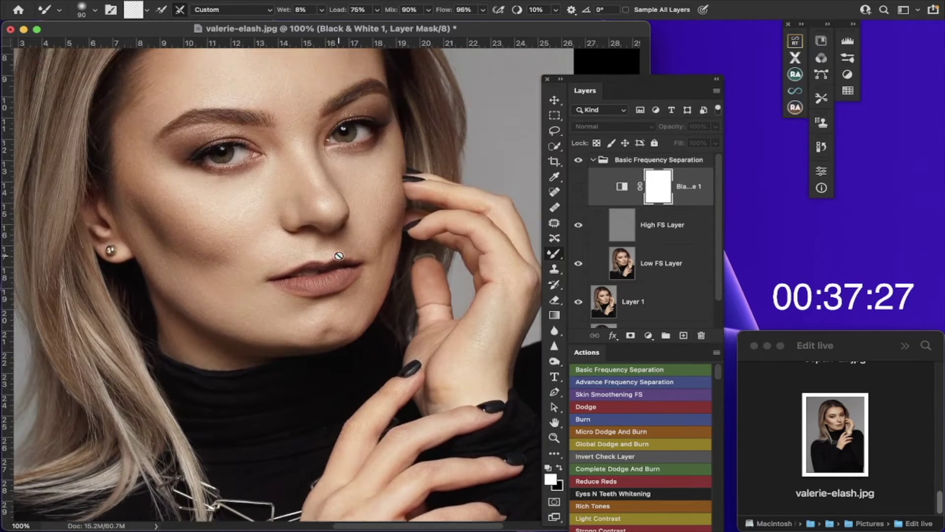
pyautogui.scroll(3, 339, 256)
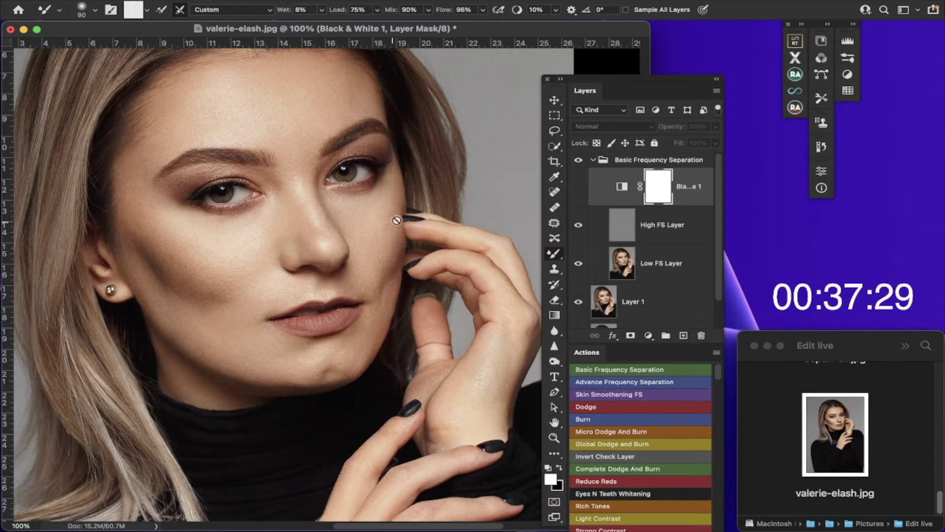
pyautogui.click(592, 162)
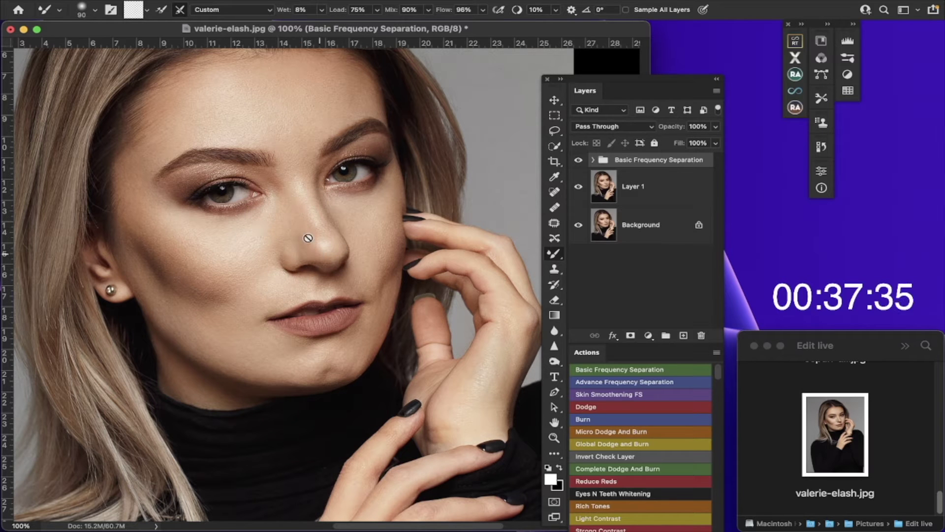
# Zoom to 400% below the eye and pan across the eyes, cheek and lips
pyautogui.click(554, 437)
pyautogui.click(281, 227)
pyautogui.click(281, 227)
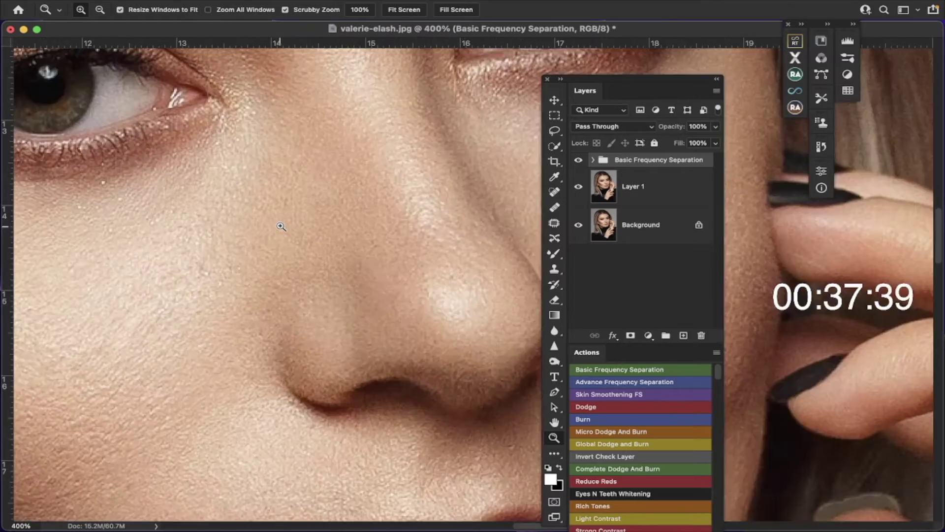
pyautogui.click(281, 227)
pyautogui.hscroll(5, 281, 226)
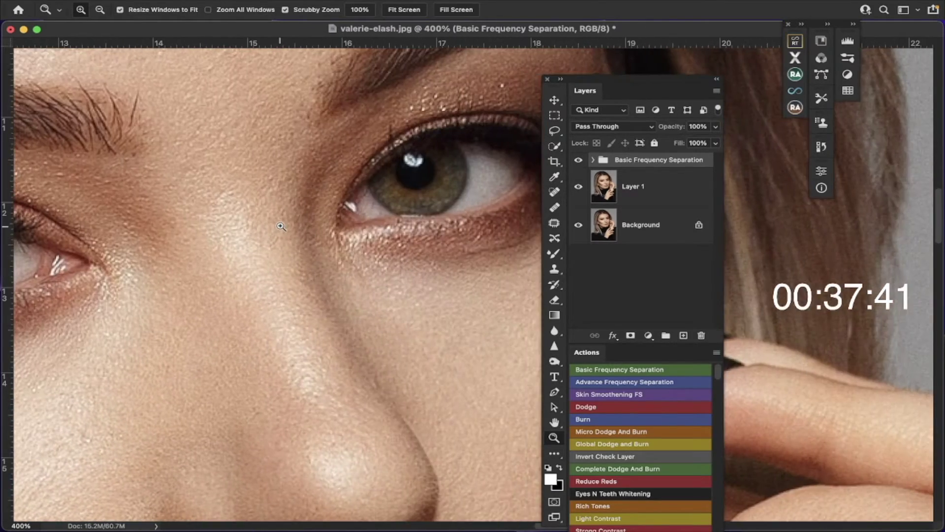
pyautogui.scroll(-8, 281, 227)
pyautogui.hscroll(-10, 281, 226)
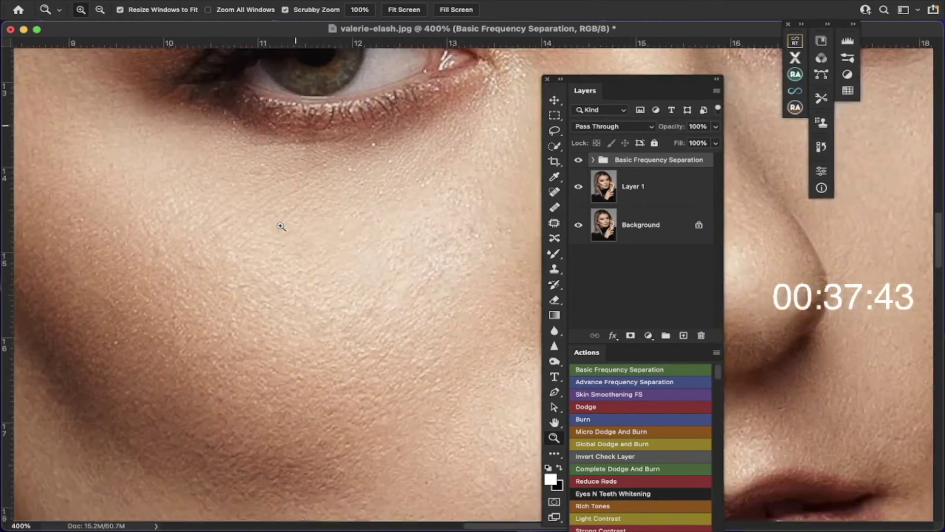
pyautogui.hscroll(10, 281, 227)
pyautogui.scroll(-2, 281, 227)
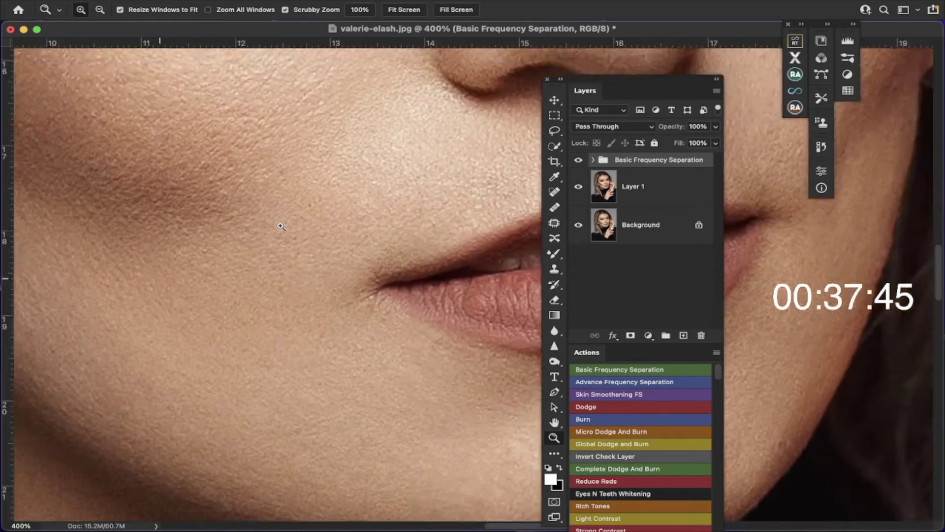
pyautogui.scroll(10, 282, 226)
pyautogui.hscroll(-4, 282, 227)
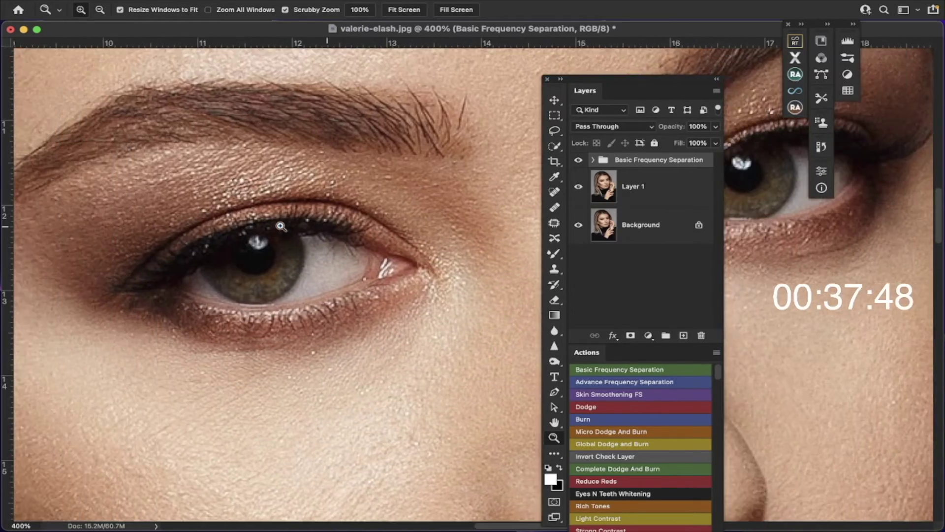
pyautogui.scroll(1, 281, 226)
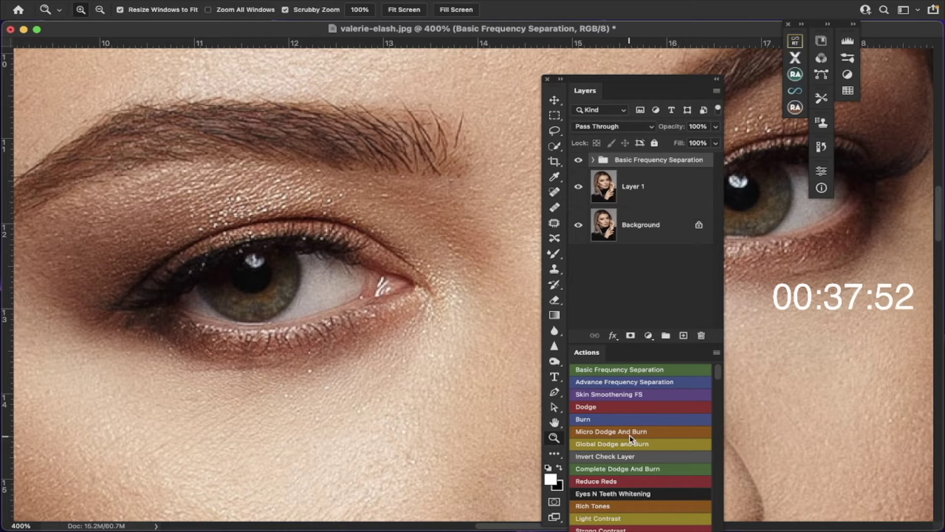
pyautogui.scroll(-5, 635, 416)
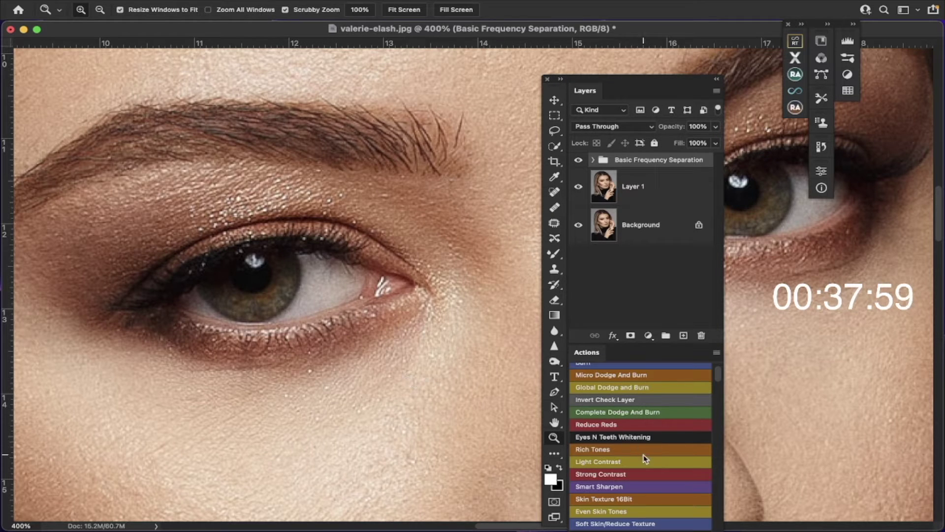
pyautogui.scroll(4, 648, 448)
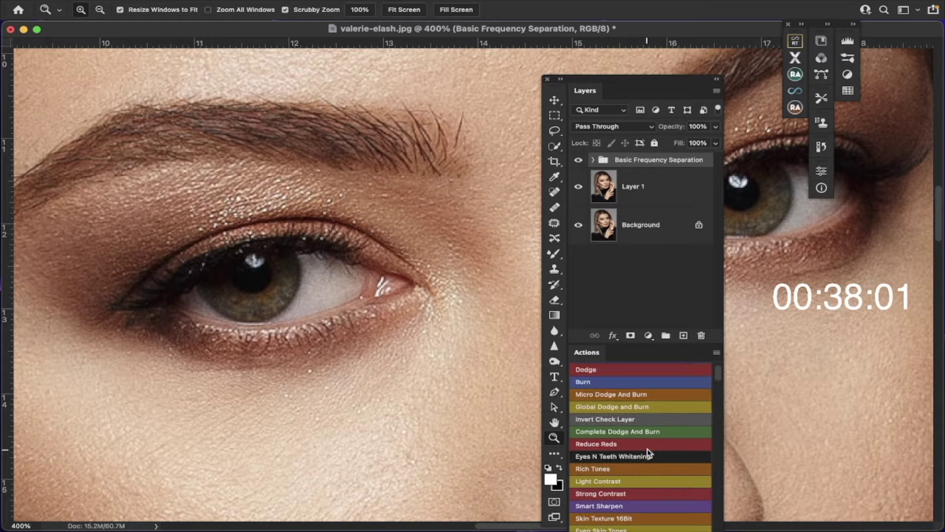
pyautogui.scroll(-4, 649, 452)
pyautogui.scroll(-1, 648, 452)
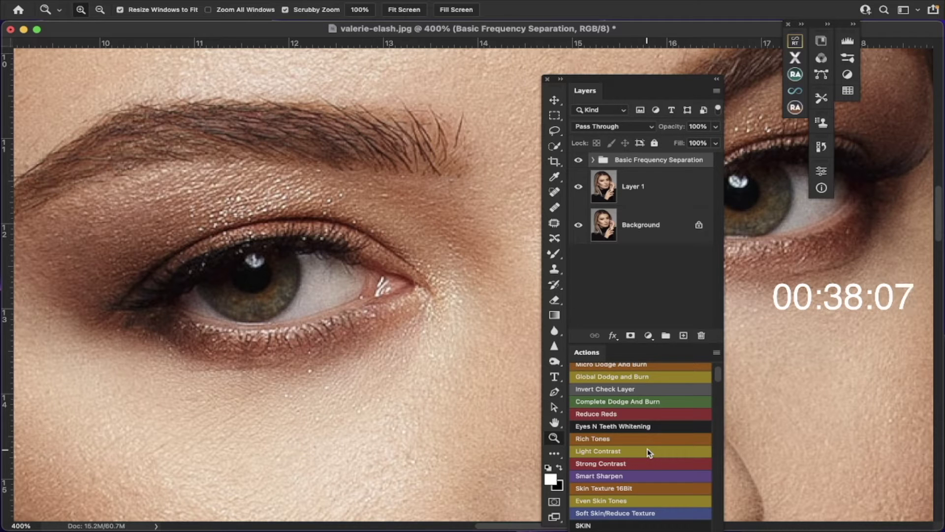
pyautogui.scroll(-8, 648, 453)
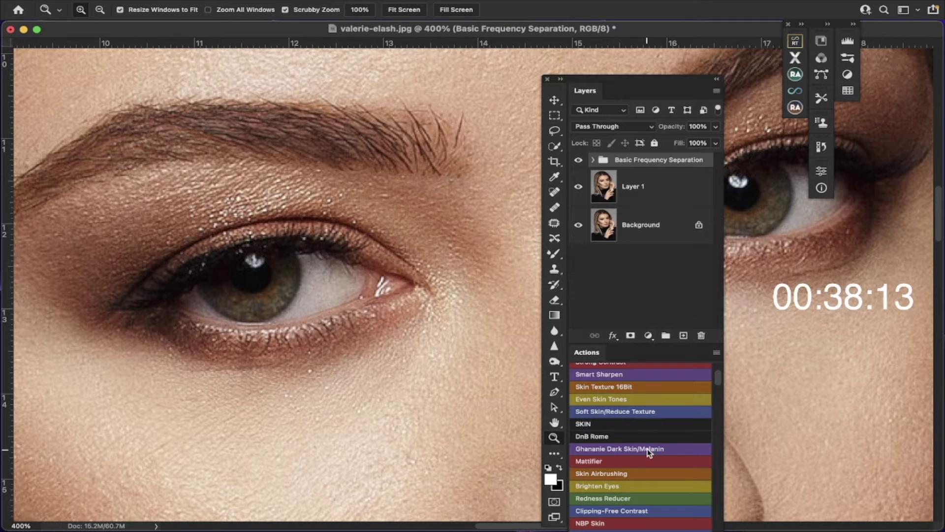
pyautogui.scroll(-4, 649, 452)
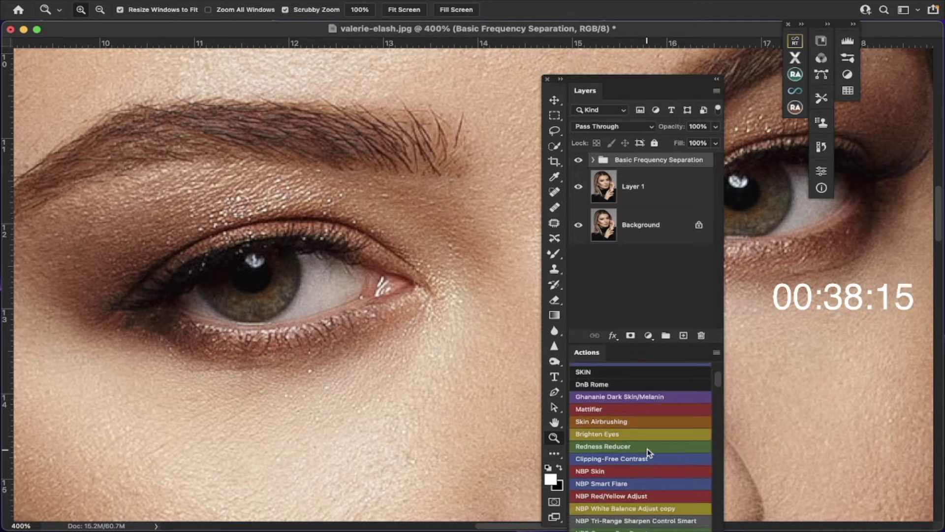
pyautogui.scroll(6, 649, 452)
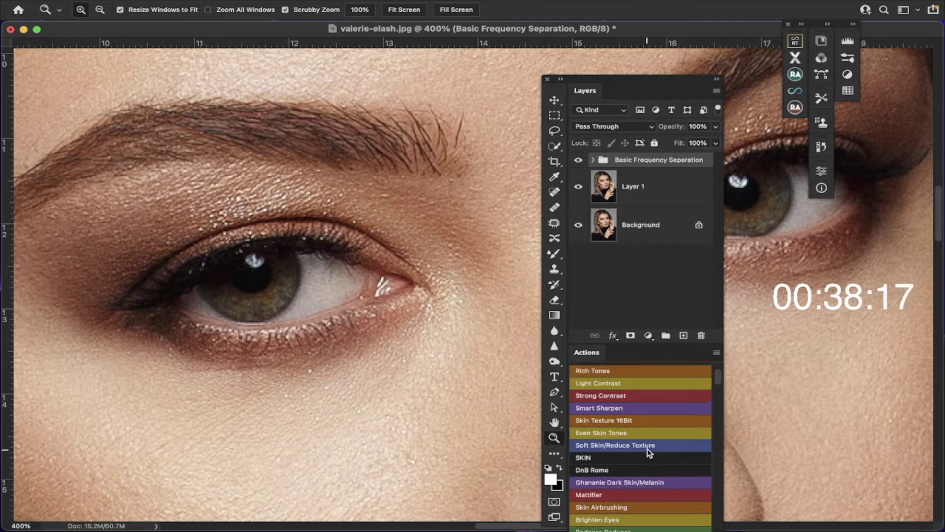
pyautogui.scroll(4, 649, 452)
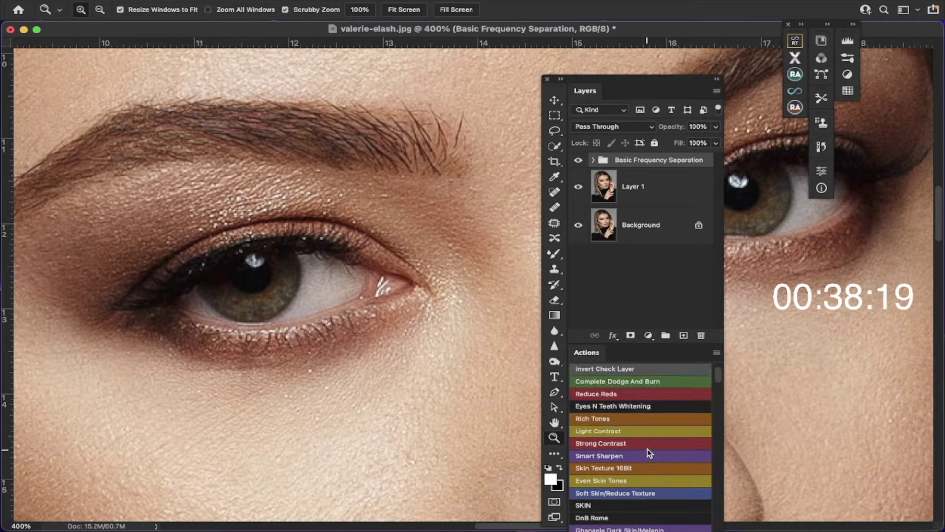
pyautogui.scroll(1, 650, 453)
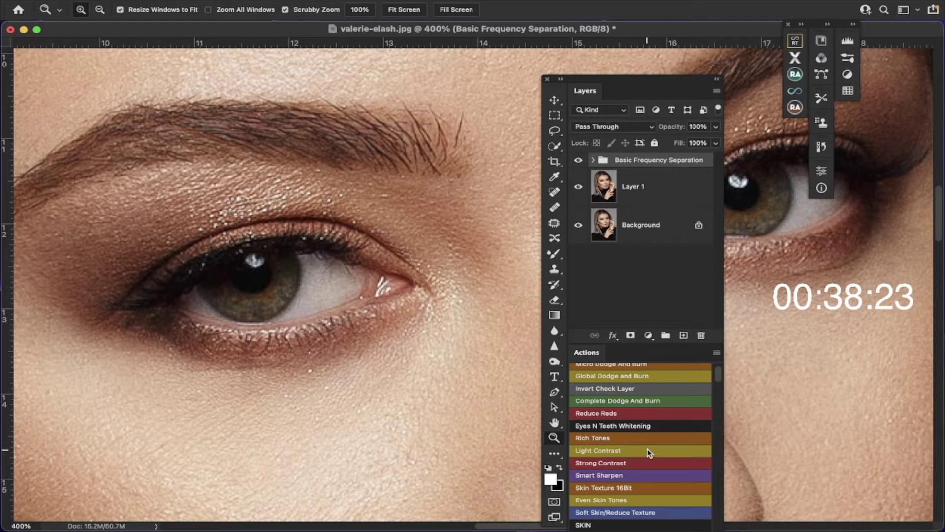
pyautogui.scroll(5, 649, 452)
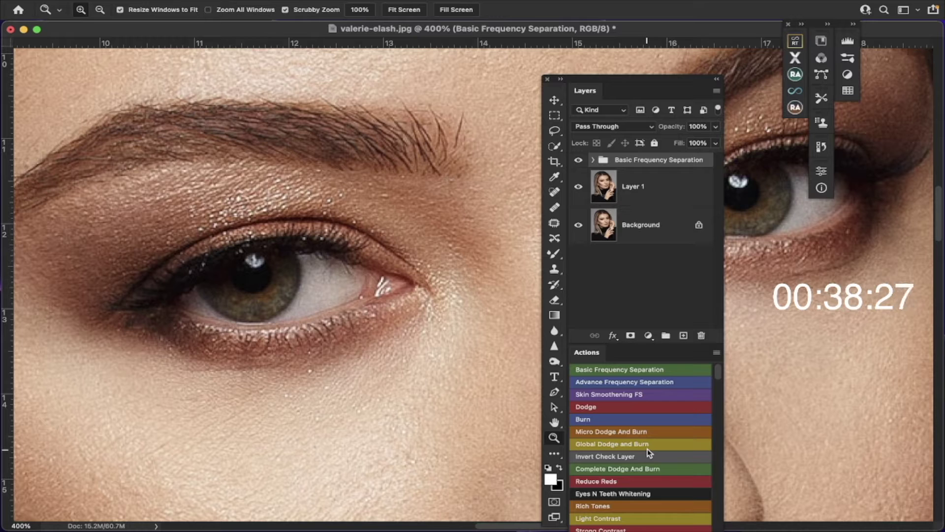
pyautogui.scroll(-4, 649, 452)
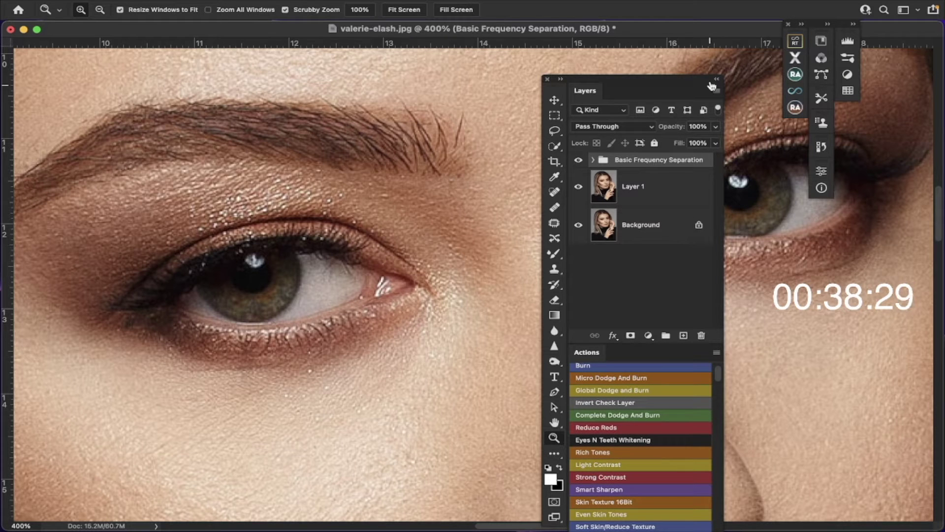
# Launch the Retouch Pro extension from the installed extensions list
pyautogui.moveTo(669, 85); pyautogui.dragTo(671, 65)
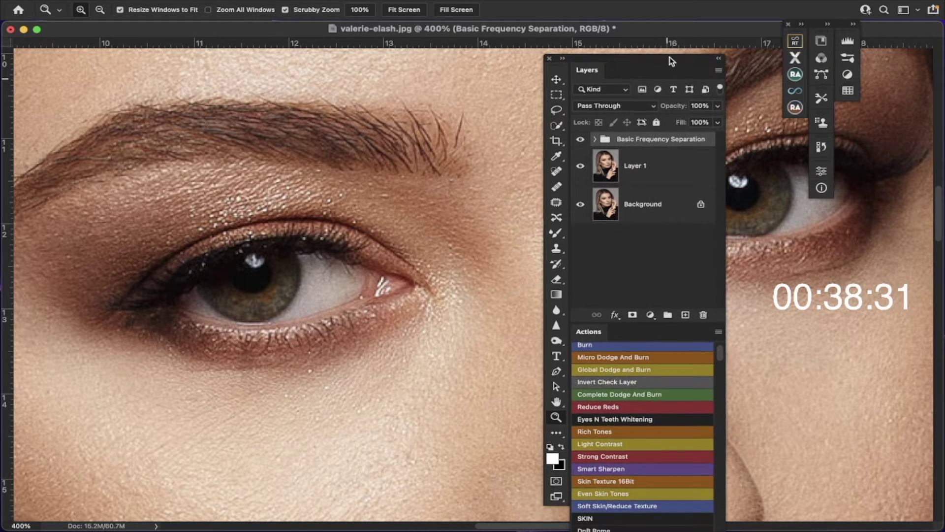
pyautogui.click(796, 92)
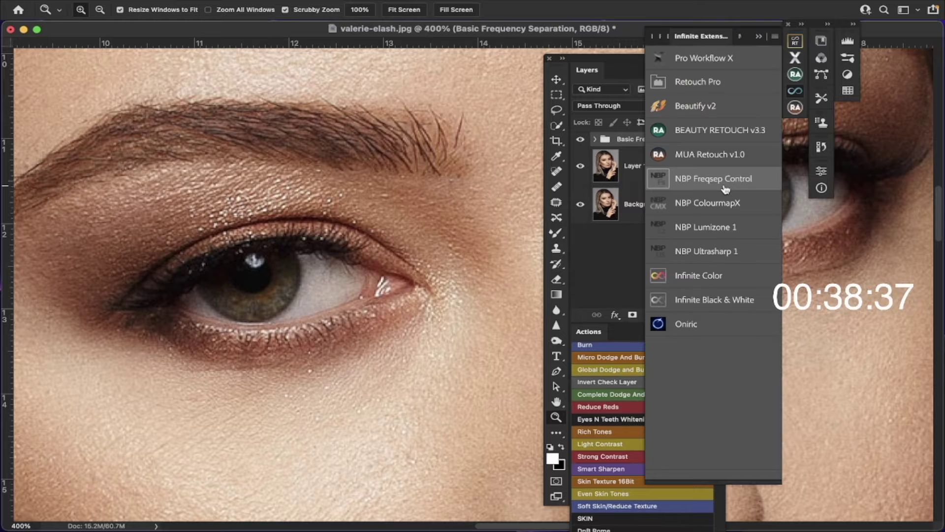
pyautogui.click(699, 82)
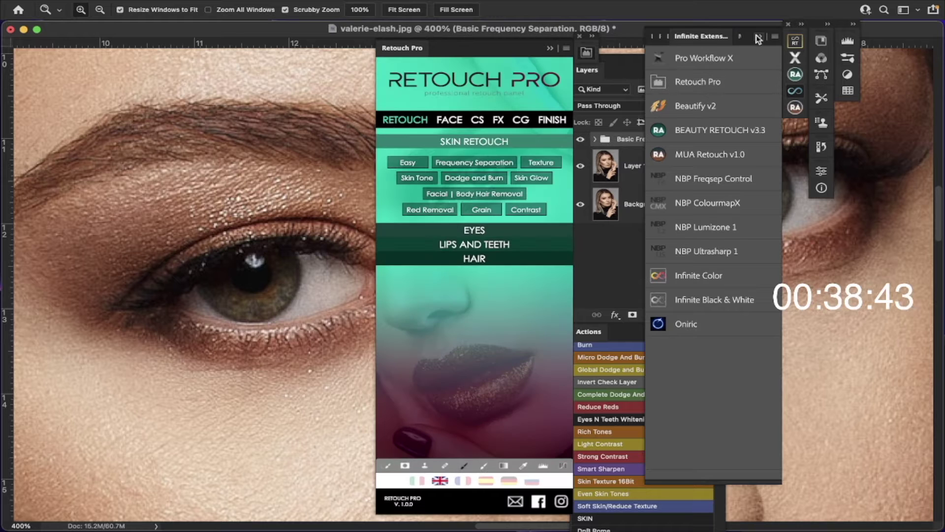
pyautogui.click(759, 37)
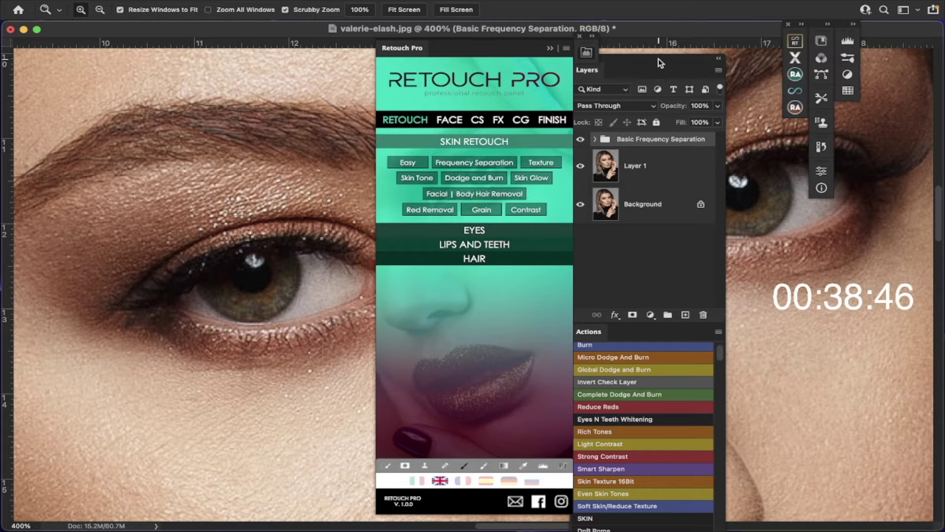
# Position the Retouch Pro panel over the canvas and expand its EYES section
pyautogui.moveTo(665, 61); pyautogui.dragTo(712, 63)
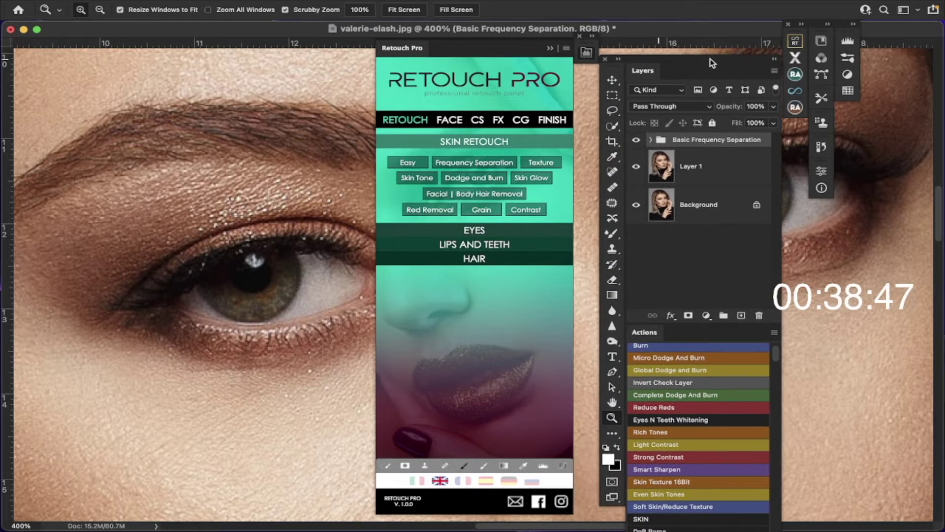
pyautogui.moveTo(504, 47)
pyautogui.mouseDown()
pyautogui.moveTo(552, 73)
pyautogui.moveTo(524, 61)
pyautogui.moveTo(523, 51)
pyautogui.mouseUp()
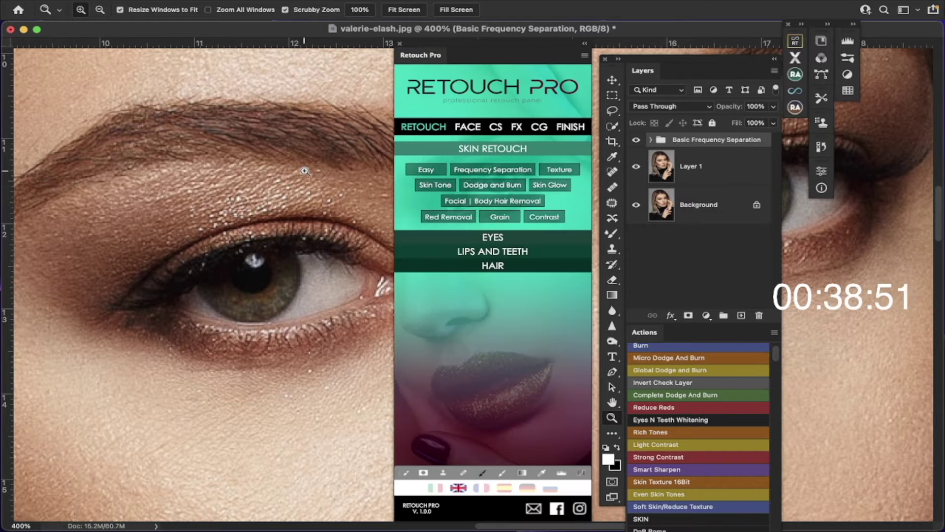
pyautogui.hscroll(5, 305, 171)
pyautogui.scroll(-3, 306, 171)
pyautogui.hscroll(-2, 305, 171)
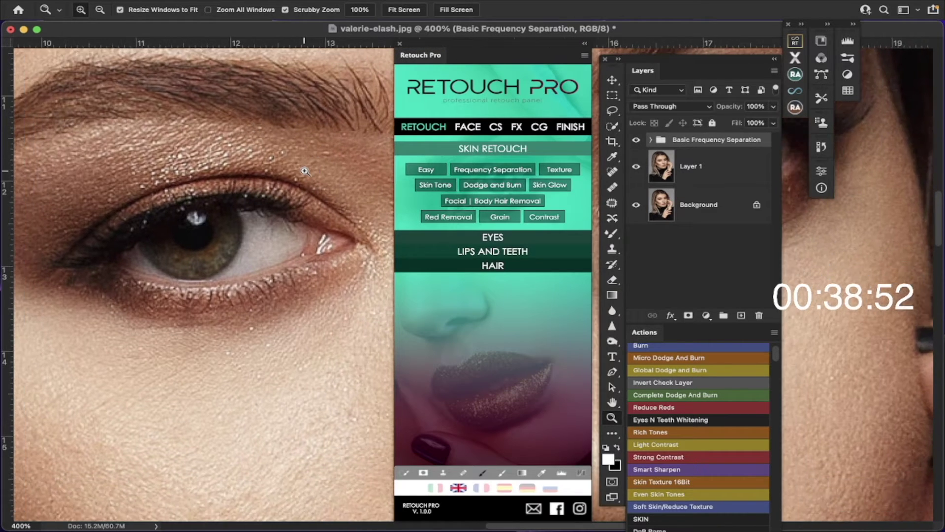
pyautogui.click(507, 240)
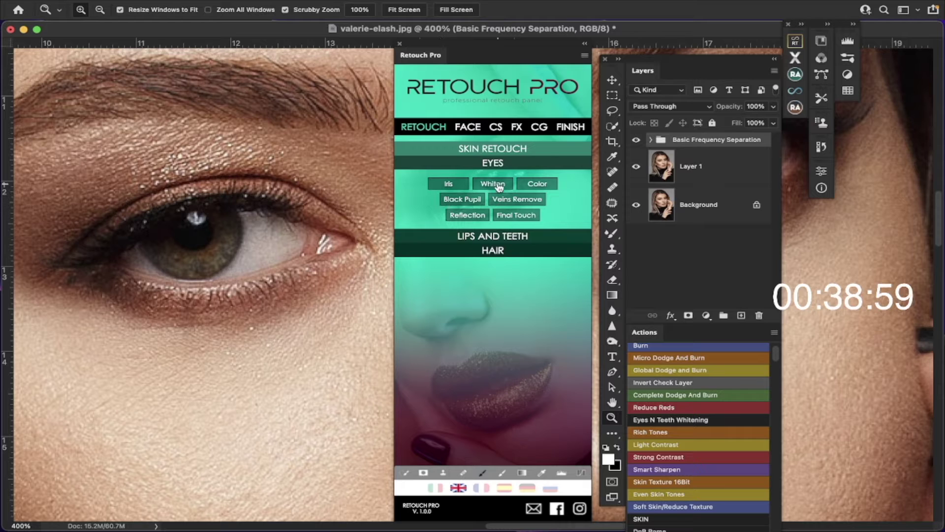
# Stamp visible layers with Cmd+Opt+Shift+E into Layer 2, then apply Retouch Pro's Whiten
pyautogui.click(671, 262)
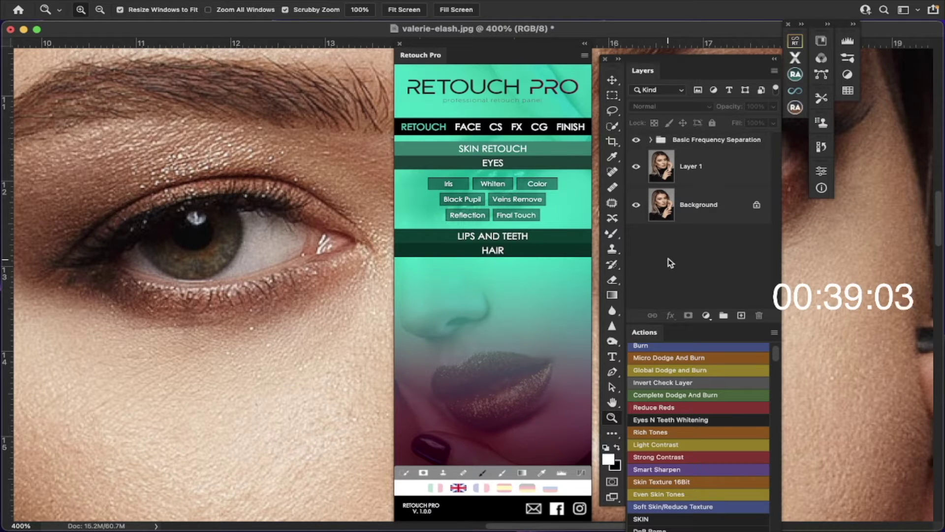
pyautogui.press('alt')
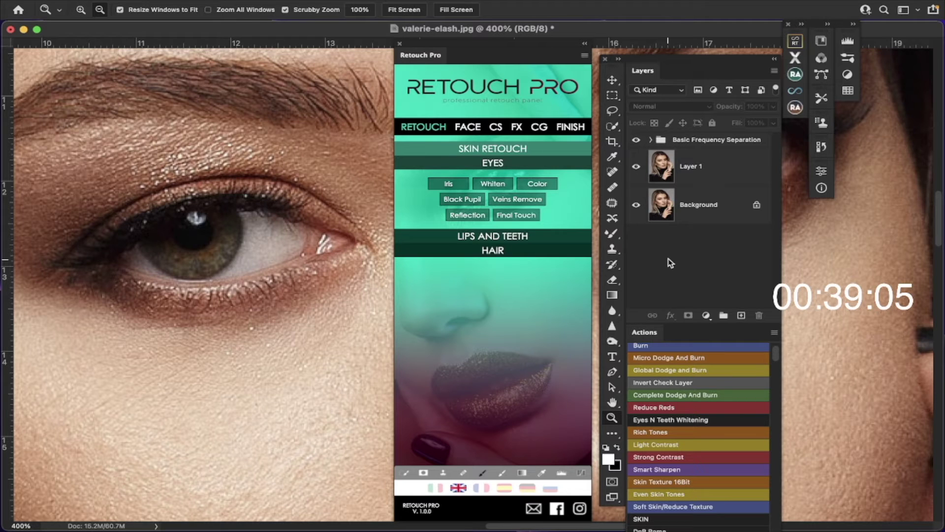
pyautogui.press('super+alt+shift+e')
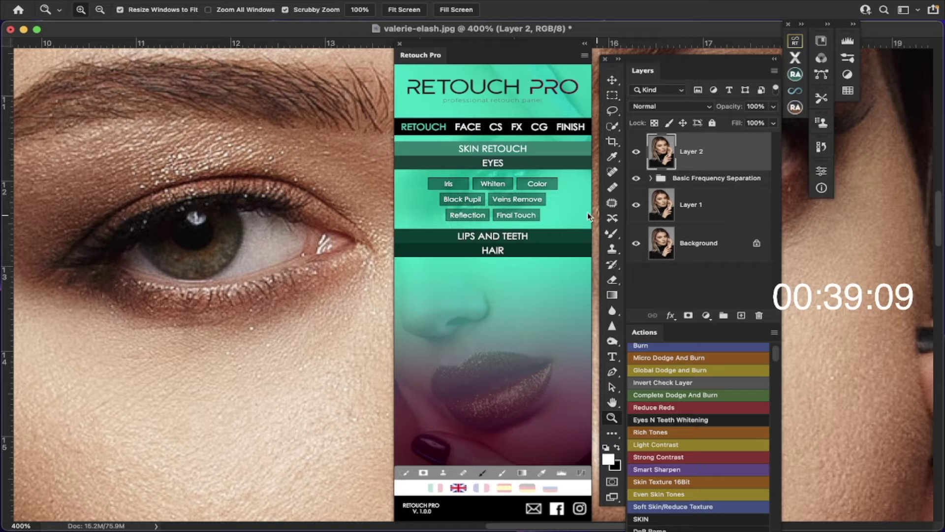
pyautogui.click(506, 183)
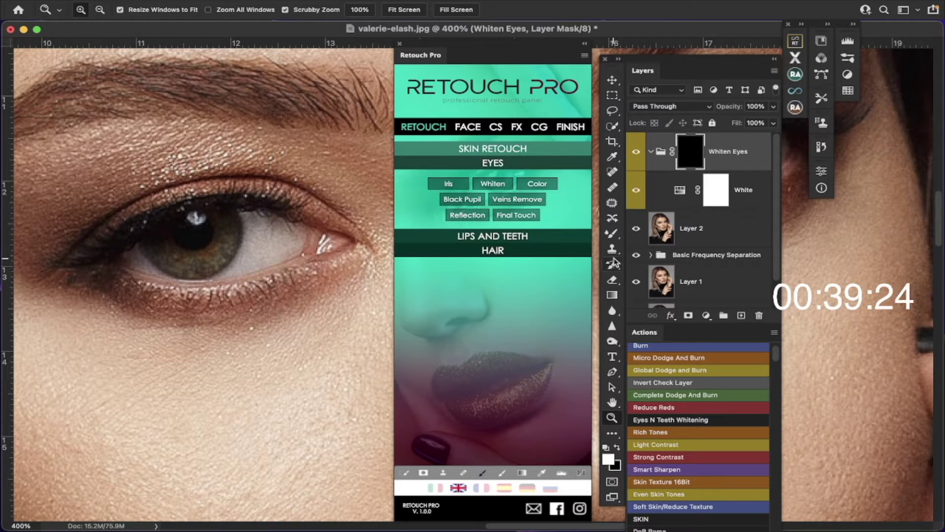
# Pick a smaller brush and drop the Whiten Eyes group opacity to 50%
pyautogui.click(613, 235)
pyautogui.click(640, 231)
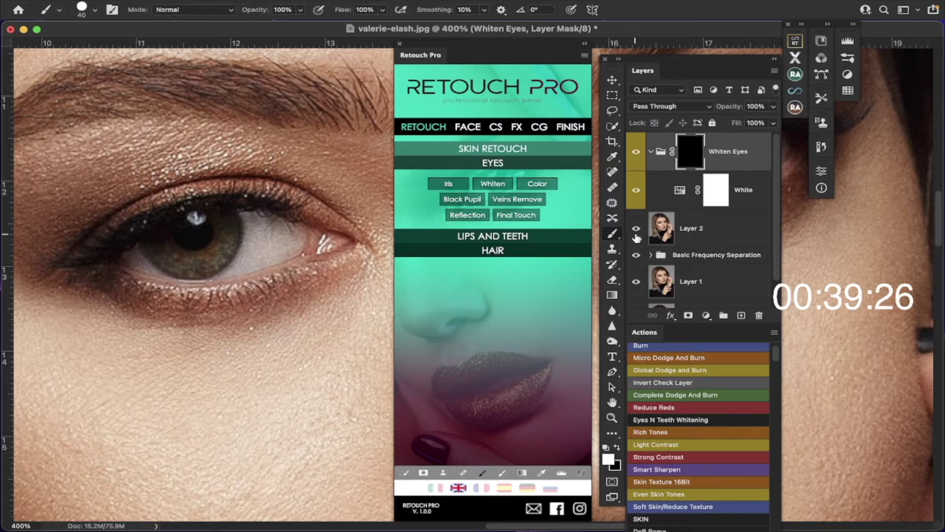
pyautogui.press('[')
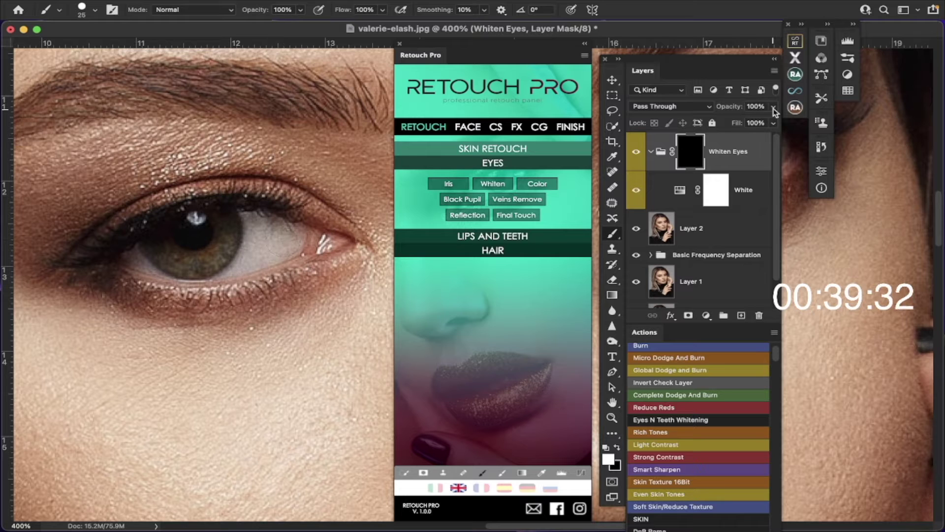
pyautogui.click(773, 122)
pyautogui.moveTo(766, 121); pyautogui.dragTo(743, 124)
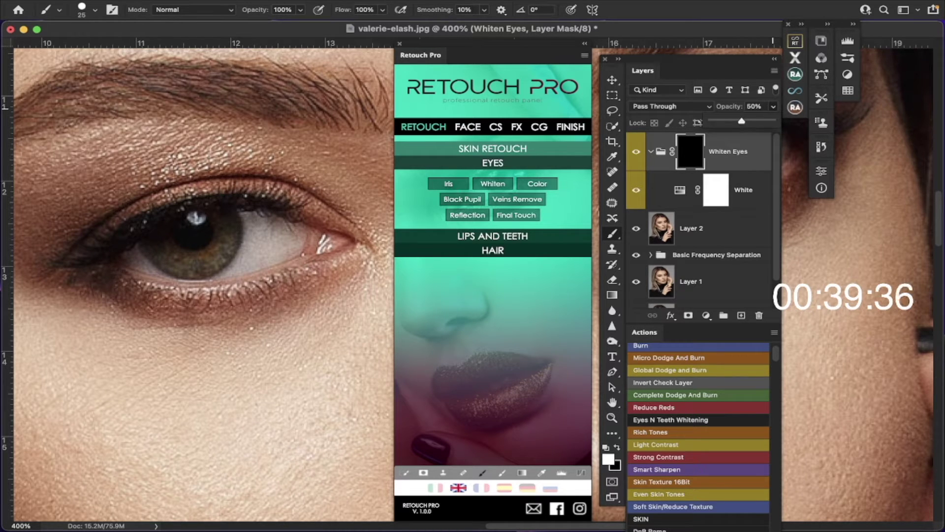
# Paint over the eye white with a Soft Round brush at 0% hardness
pyautogui.moveTo(295, 233); pyautogui.dragTo(269, 252)
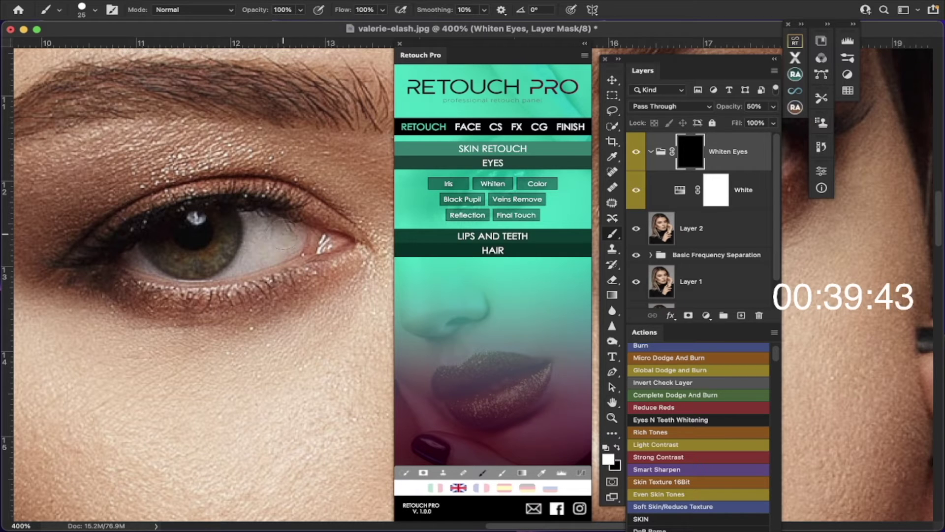
pyautogui.rightClick(284, 238)
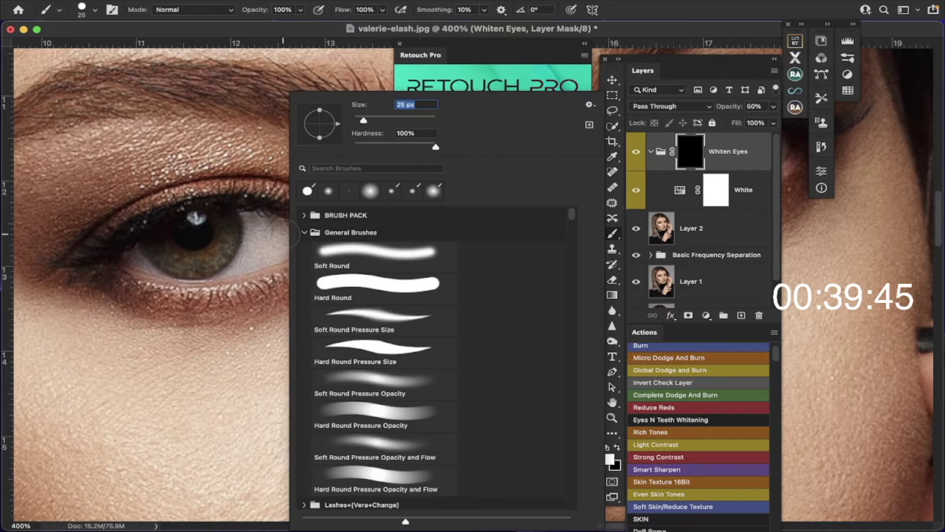
pyautogui.click(335, 249)
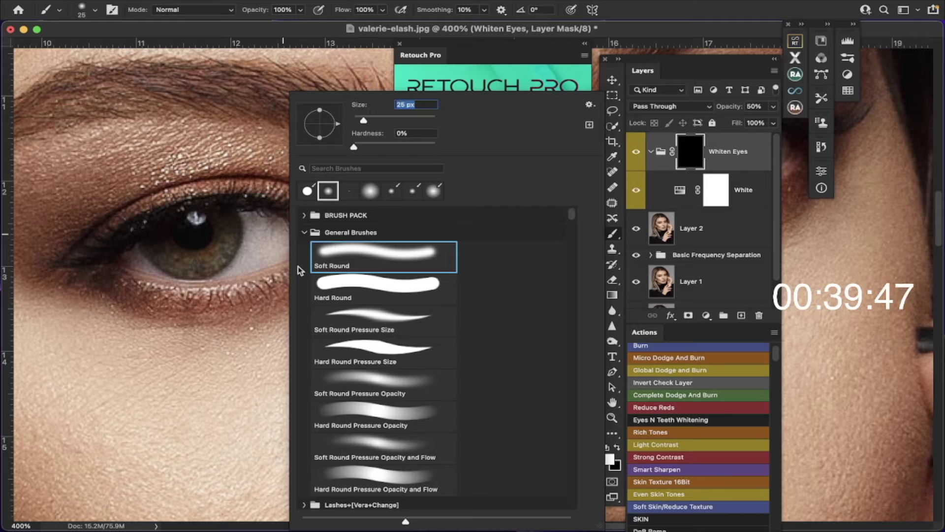
pyautogui.press('Return')
pyautogui.moveTo(295, 266)
pyautogui.mouseDown()
pyautogui.moveTo(294, 237)
pyautogui.moveTo(249, 264)
pyautogui.moveTo(270, 242)
pyautogui.moveTo(261, 224)
pyautogui.moveTo(284, 230)
pyautogui.moveTo(283, 241)
pyautogui.moveTo(242, 259)
pyautogui.mouseUp()
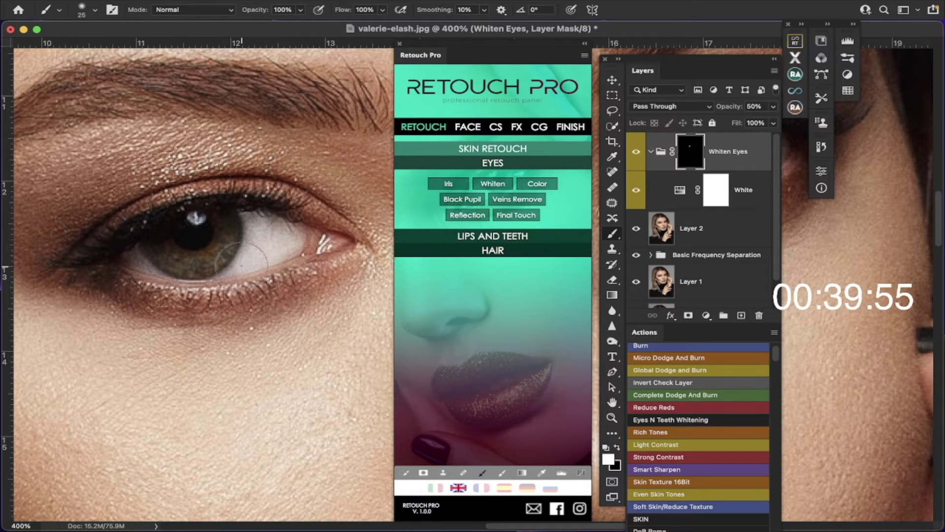
# Paint the mask over both eye whites, upper areas and inner corners, resizing the brush as needed
pyautogui.press('[')
pyautogui.press('[')
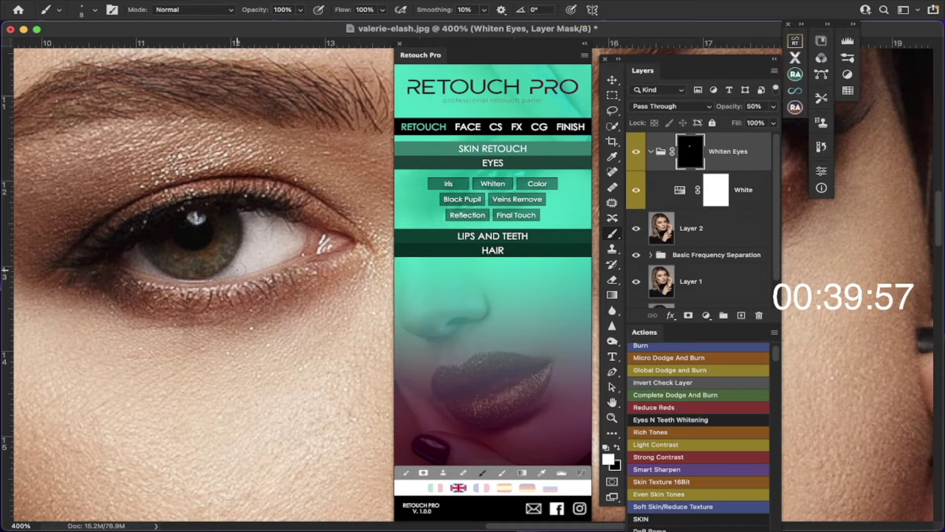
pyautogui.moveTo(223, 276)
pyautogui.mouseDown()
pyautogui.moveTo(162, 274)
pyautogui.moveTo(134, 252)
pyautogui.moveTo(147, 268)
pyautogui.moveTo(122, 256)
pyautogui.moveTo(145, 265)
pyautogui.mouseUp()
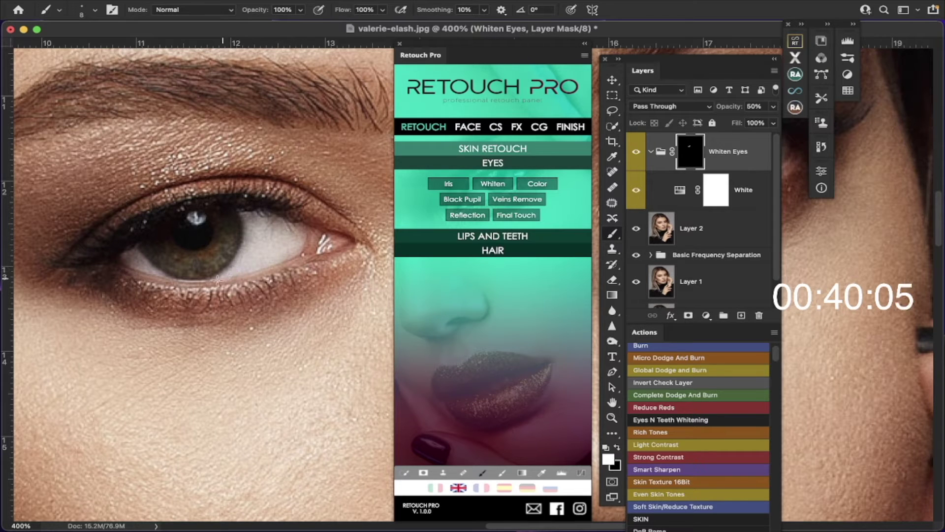
pyautogui.hscroll(15, 201, 280)
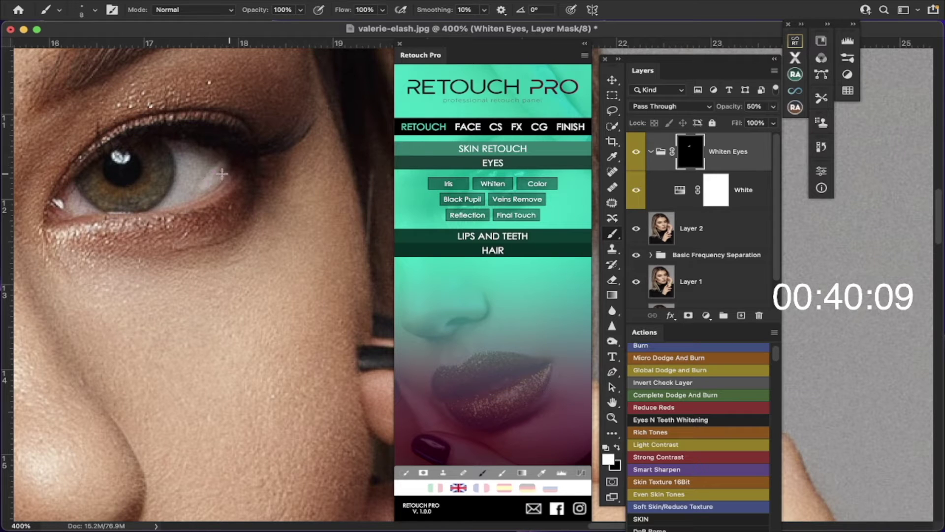
pyautogui.moveTo(200, 188)
pyautogui.mouseDown()
pyautogui.moveTo(199, 172)
pyautogui.moveTo(168, 204)
pyautogui.mouseUp()
pyautogui.press(']')
pyautogui.press(']')
pyautogui.press(']')
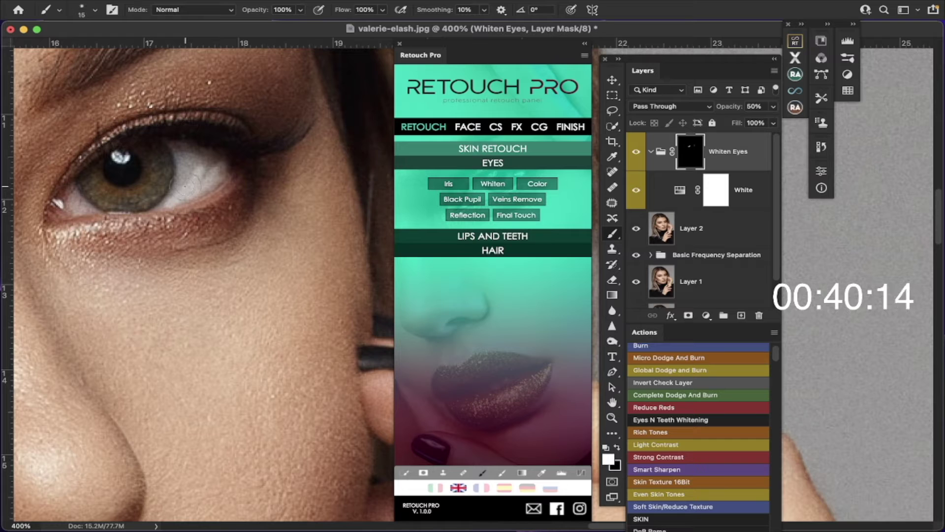
pyautogui.moveTo(185, 186)
pyautogui.mouseDown()
pyautogui.moveTo(181, 154)
pyautogui.moveTo(212, 168)
pyautogui.moveTo(177, 152)
pyautogui.moveTo(218, 168)
pyautogui.moveTo(196, 178)
pyautogui.moveTo(189, 172)
pyautogui.moveTo(176, 198)
pyautogui.moveTo(200, 191)
pyautogui.moveTo(183, 195)
pyautogui.moveTo(223, 168)
pyautogui.moveTo(195, 150)
pyautogui.mouseUp()
pyautogui.moveTo(90, 202)
pyautogui.mouseDown()
pyautogui.moveTo(69, 194)
pyautogui.moveTo(82, 204)
pyautogui.mouseUp()
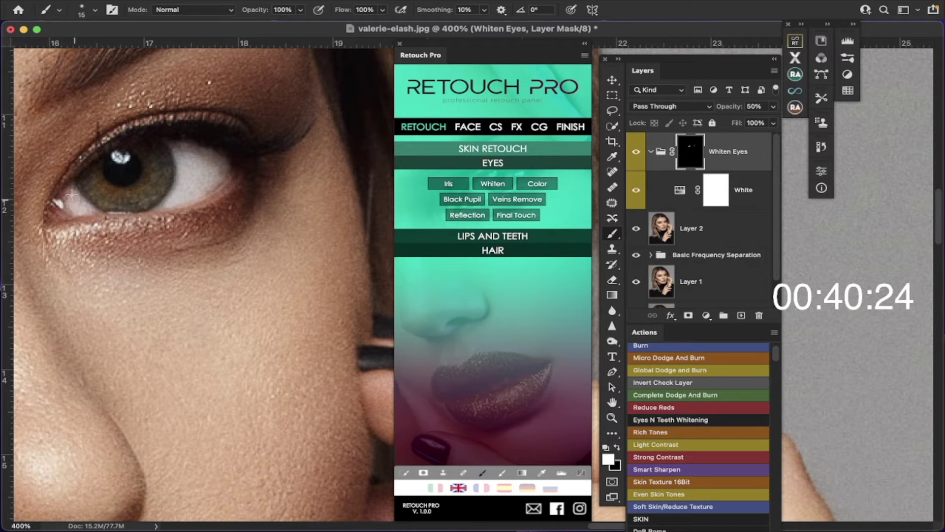
pyautogui.hscroll(-2, 200, 177)
pyautogui.hscroll(-15, 199, 177)
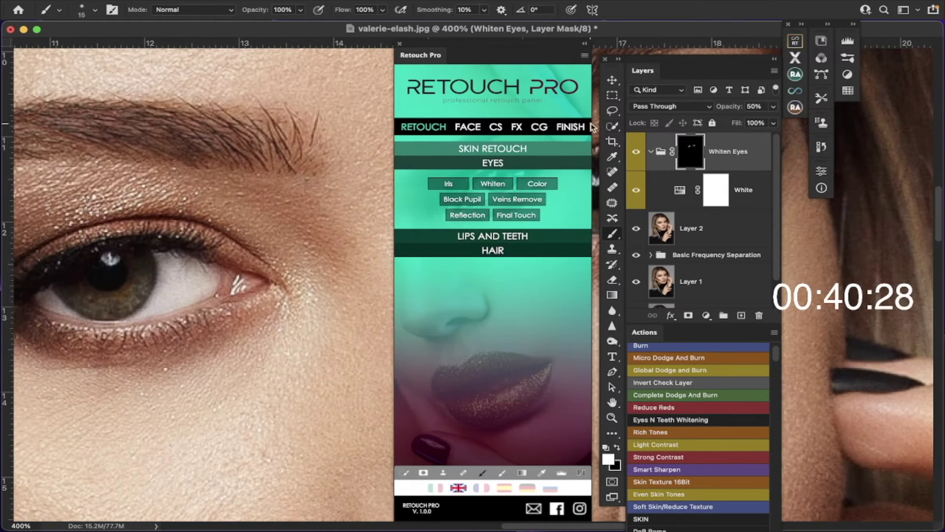
# Lower the Whiten Eyes opacity to 32% and compare it on and off at fit and 100% views
pyautogui.click(773, 107)
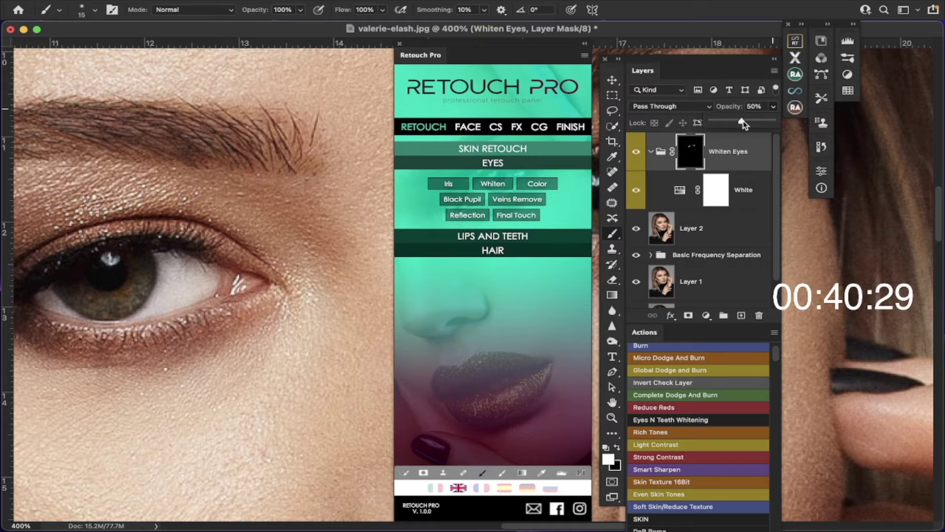
pyautogui.moveTo(742, 124); pyautogui.dragTo(731, 123)
pyautogui.scroll(-3, 197, 275)
pyautogui.hscroll(-2, 197, 275)
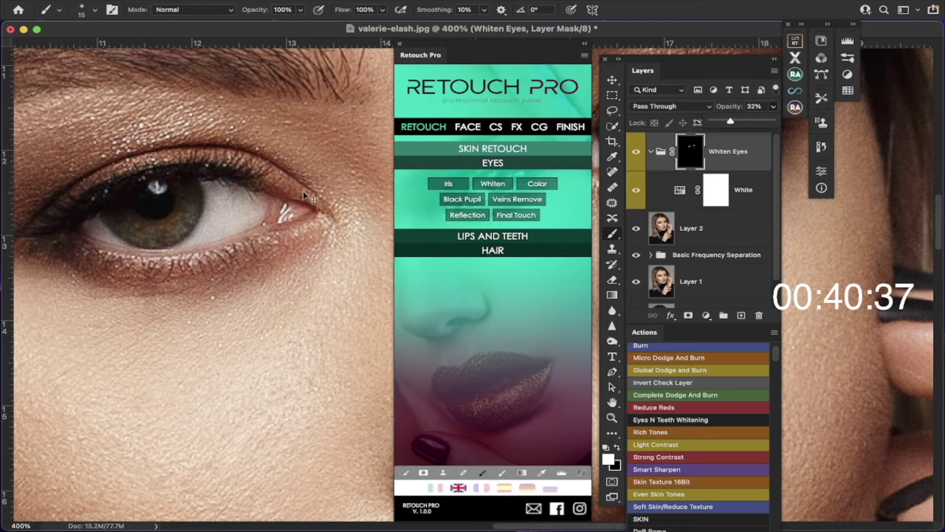
pyautogui.press('z')
pyautogui.press('super+0')
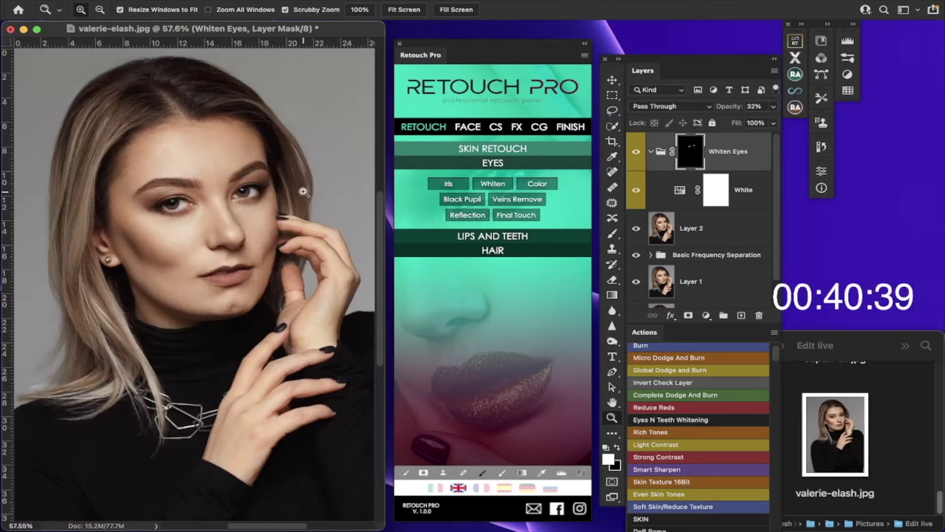
pyautogui.press('super+1')
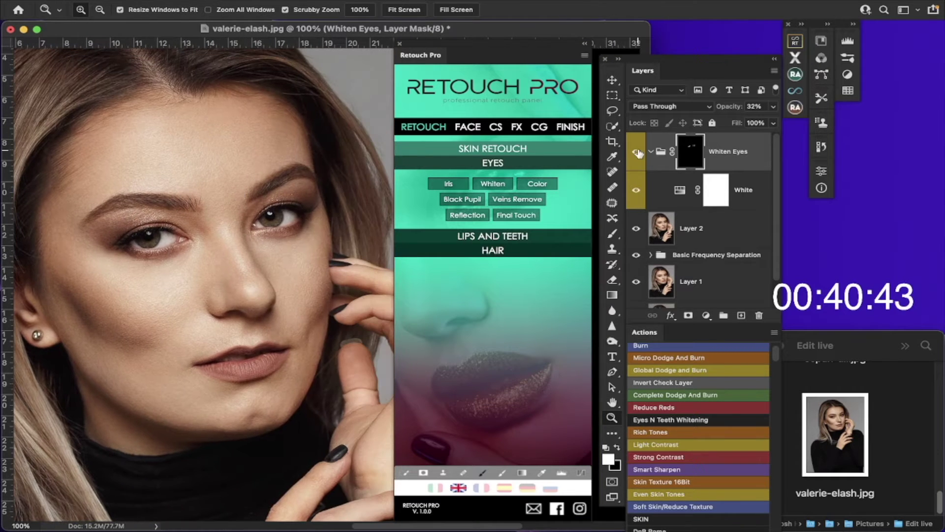
pyautogui.click(638, 152)
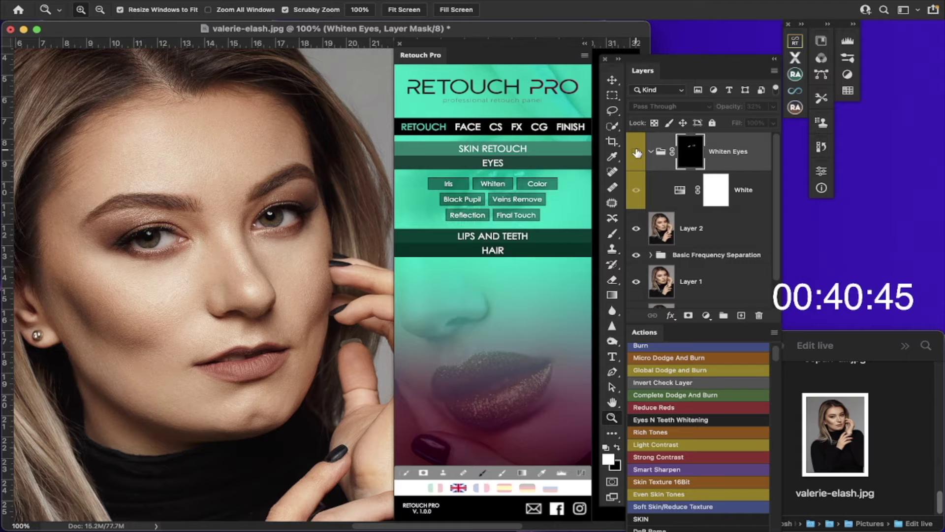
pyautogui.click(638, 152)
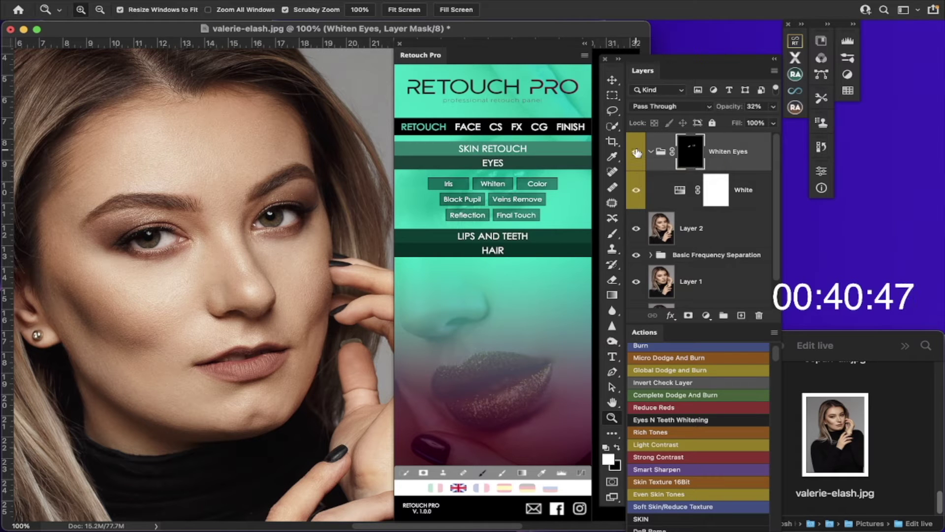
pyautogui.click(637, 152)
pyautogui.click(637, 153)
# Reduce the Whiten Eyes opacity further to 25% and compare it on and off up close
pyautogui.click(773, 107)
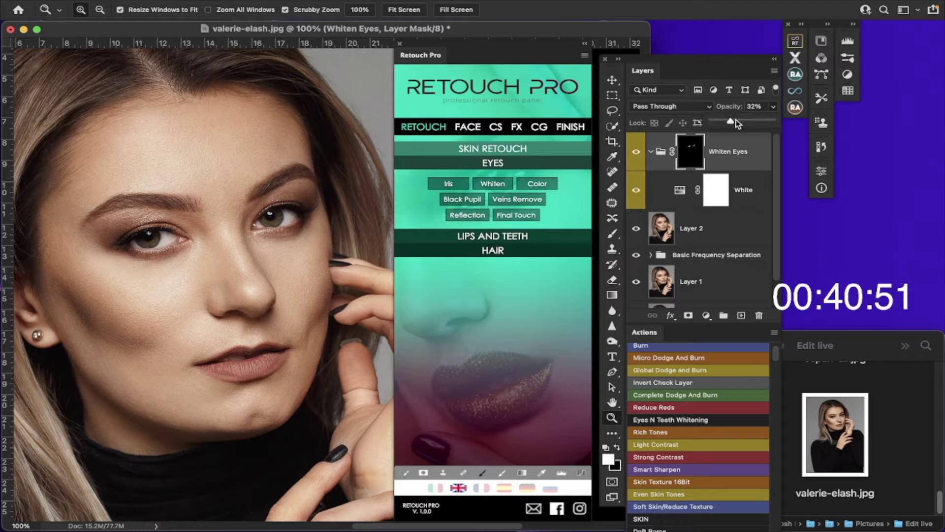
pyautogui.moveTo(734, 122); pyautogui.dragTo(729, 123)
pyautogui.click(287, 225)
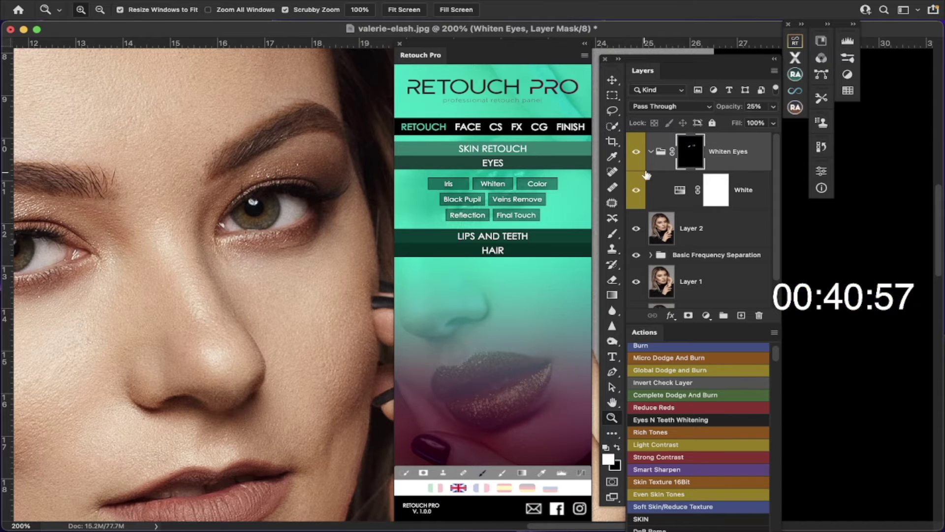
pyautogui.click(636, 152)
pyautogui.click(636, 151)
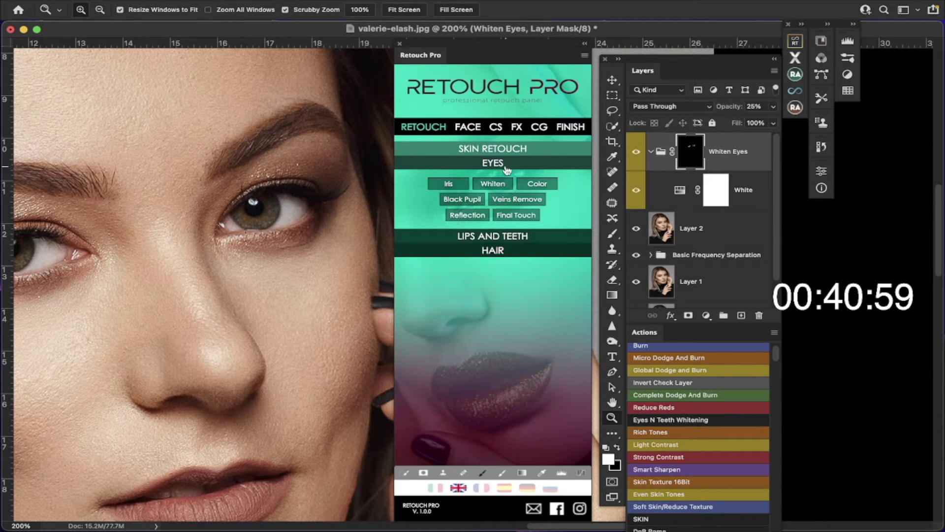
pyautogui.hscroll(-5, 173, 186)
pyautogui.scroll(-5, 174, 186)
pyautogui.scroll(3, 173, 187)
pyautogui.scroll(-3, 174, 187)
pyautogui.hscroll(-2, 174, 187)
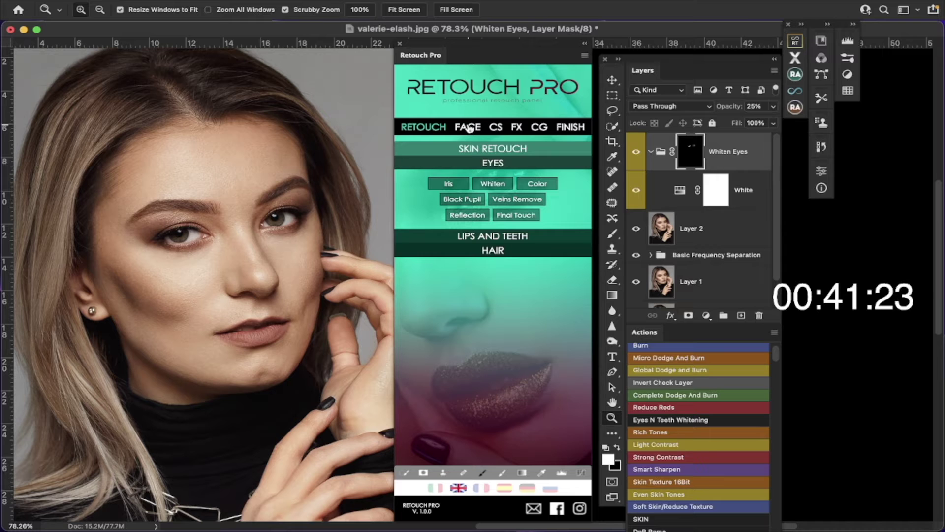
# Expand Retouch Pro's face options and collapse the Whiten Eyes group
pyautogui.click(469, 128)
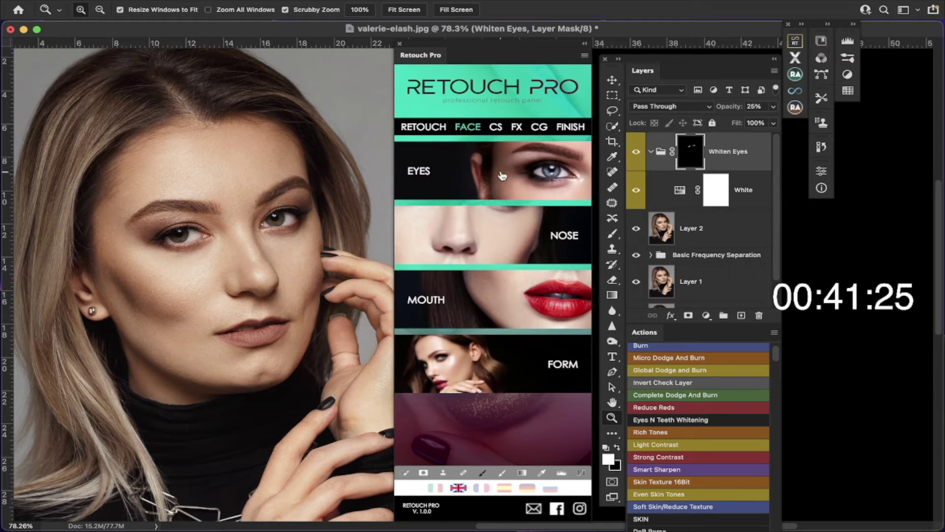
pyautogui.scroll(-1, 703, 287)
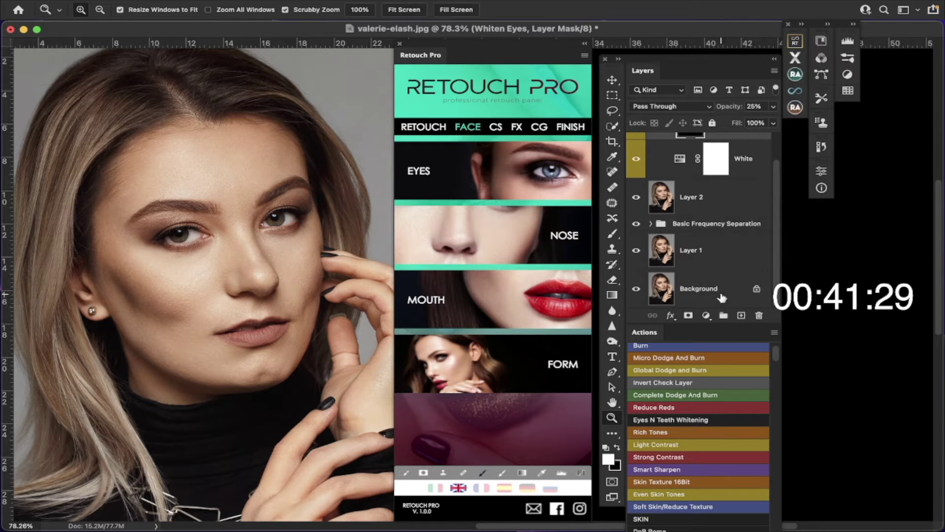
pyautogui.scroll(1, 714, 229)
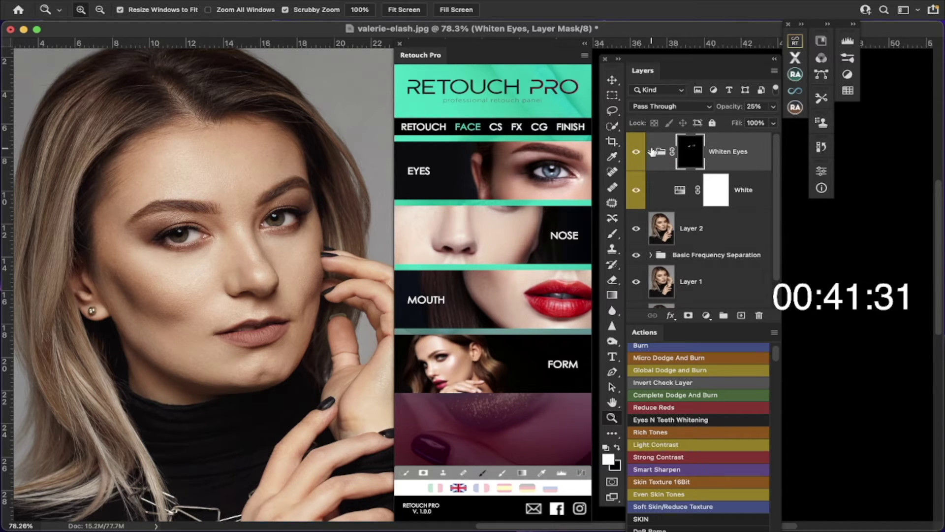
pyautogui.click(651, 151)
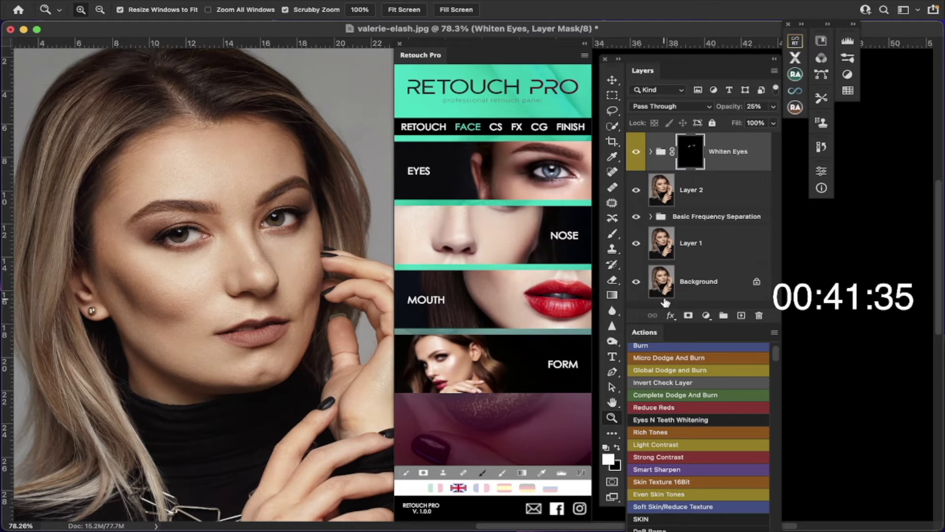
# Enlarge the Layers panel and stamp all visible layers into a new Layer 3
pyautogui.click(712, 284)
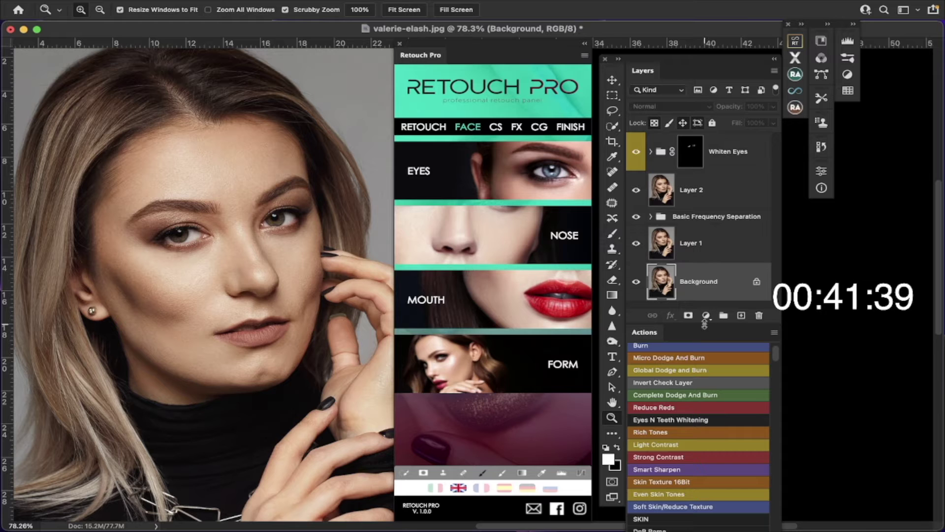
pyautogui.moveTo(705, 322); pyautogui.dragTo(703, 388)
pyautogui.click(697, 337)
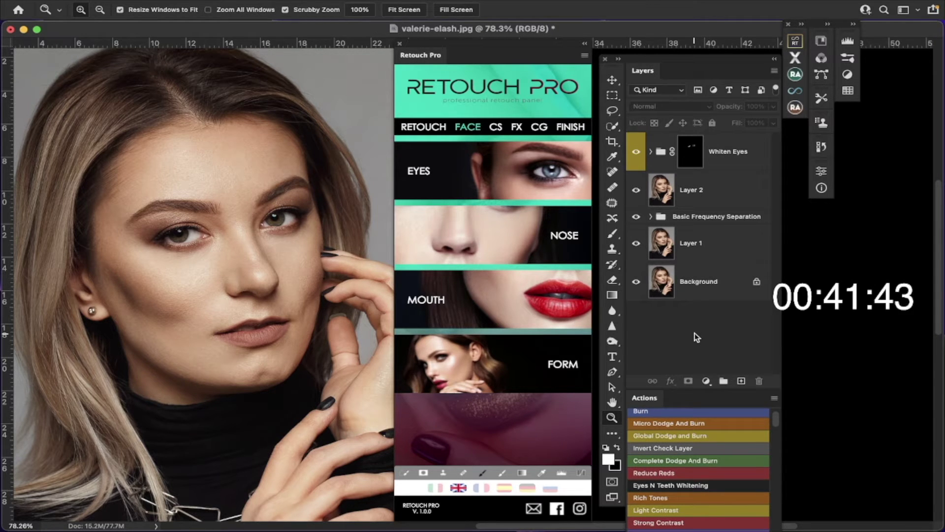
pyautogui.press('alt')
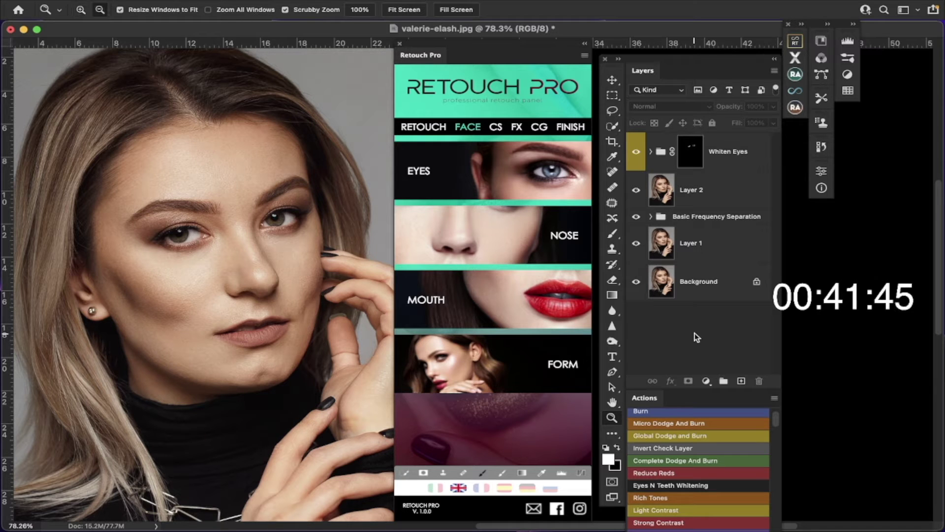
pyautogui.press('super+alt+shift+e')
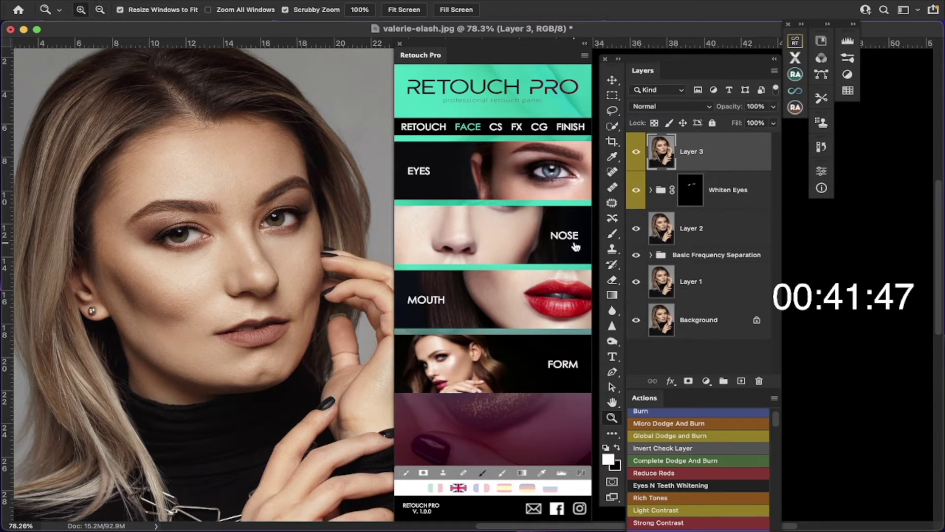
# Zoom in on the eye and apply Retouch Pro's Eye Dimension + twice
pyautogui.click(461, 180)
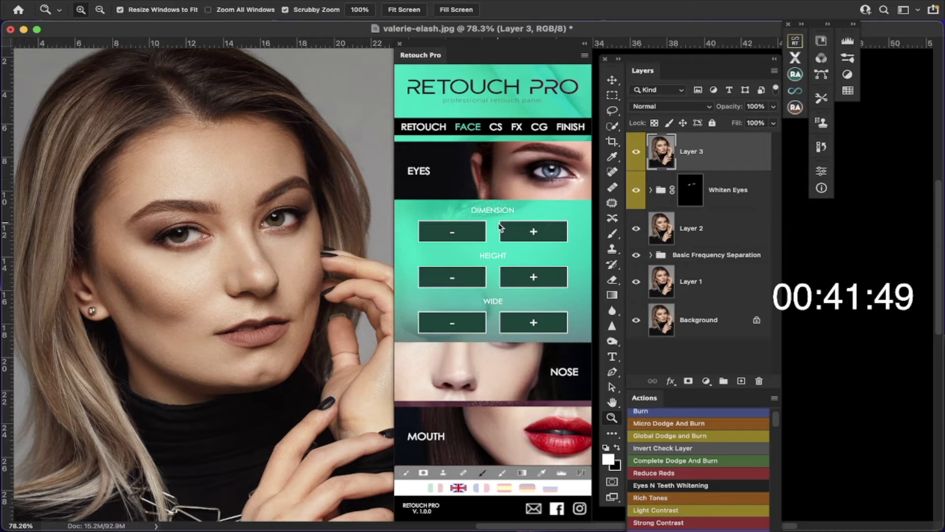
pyautogui.click(218, 226)
pyautogui.click(219, 227)
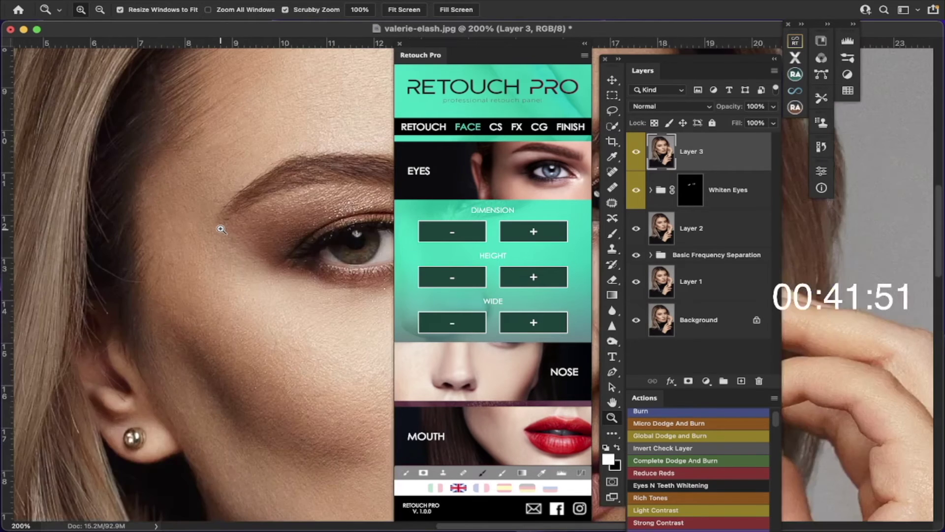
pyautogui.hscroll(-1, 221, 229)
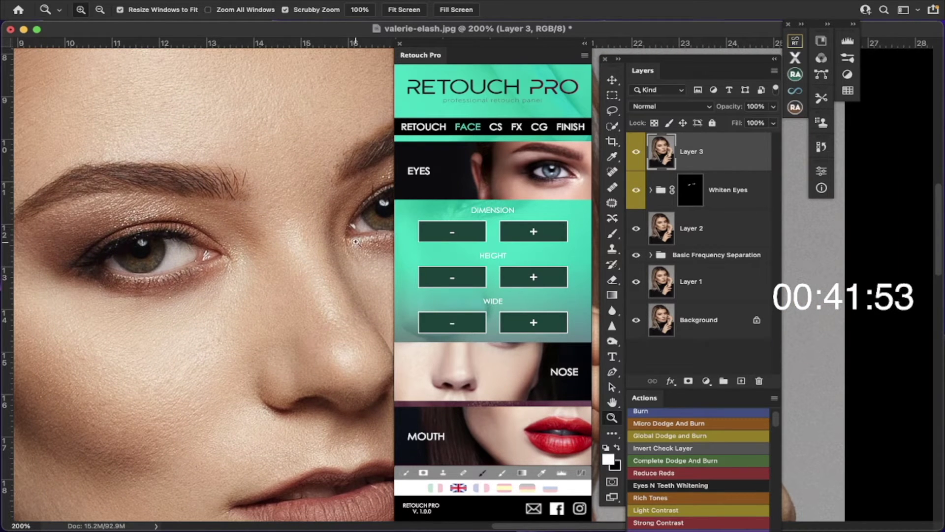
pyautogui.click(551, 234)
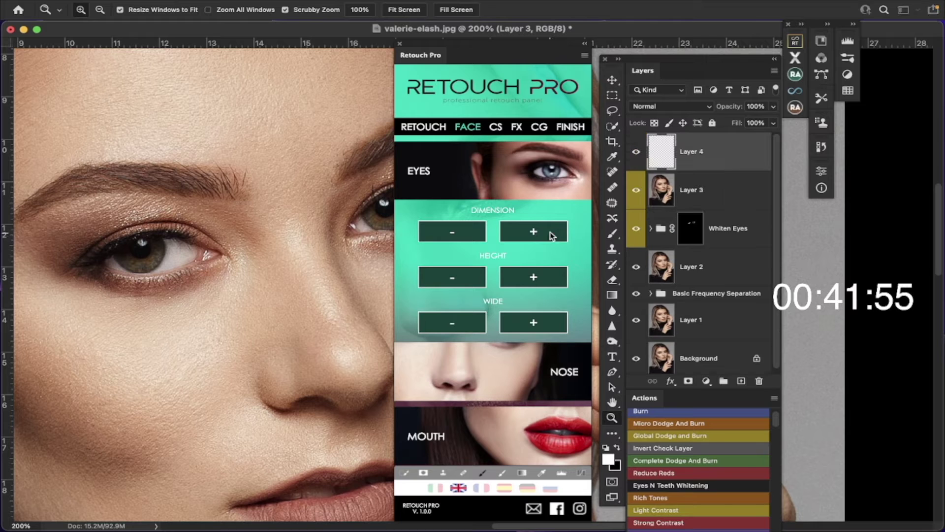
pyautogui.click(551, 235)
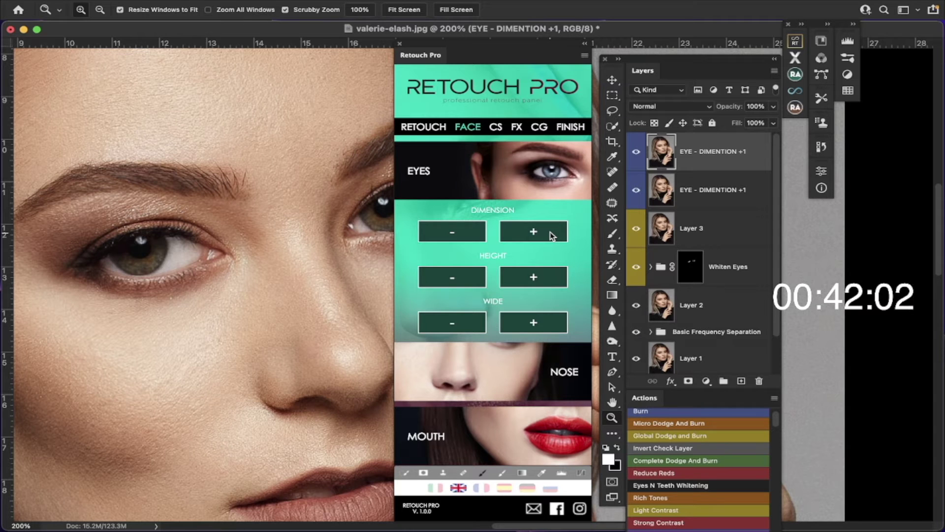
# Compare both EYE - DIMENTION +1 layers on and off, then delete them both
pyautogui.click(637, 153)
pyautogui.click(636, 190)
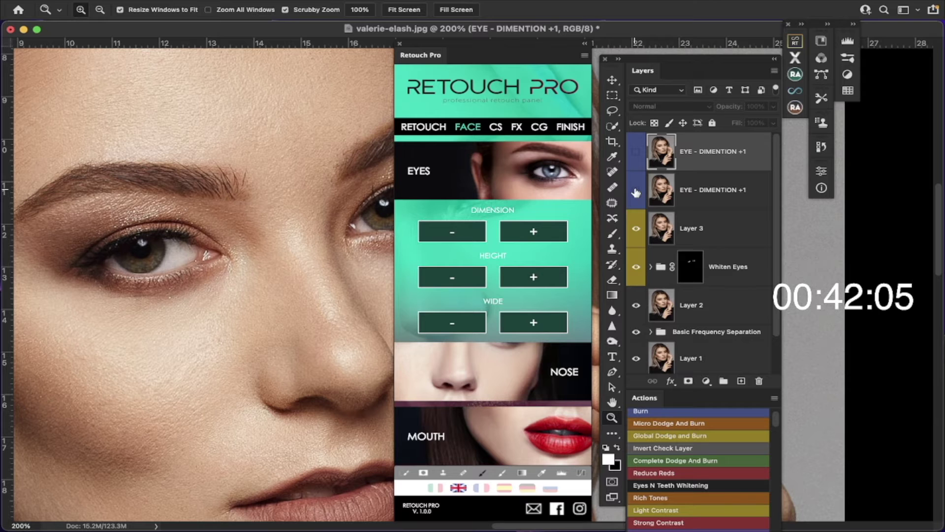
pyautogui.click(636, 154)
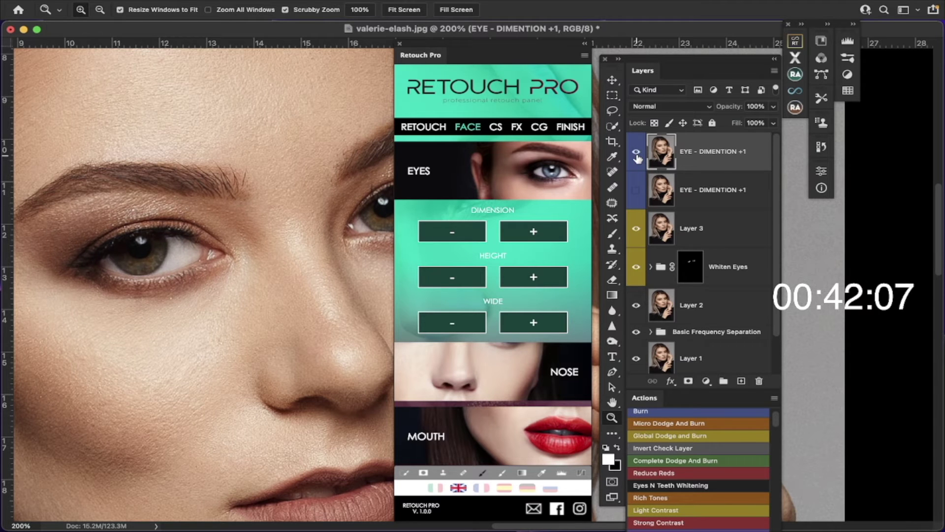
pyautogui.click(637, 154)
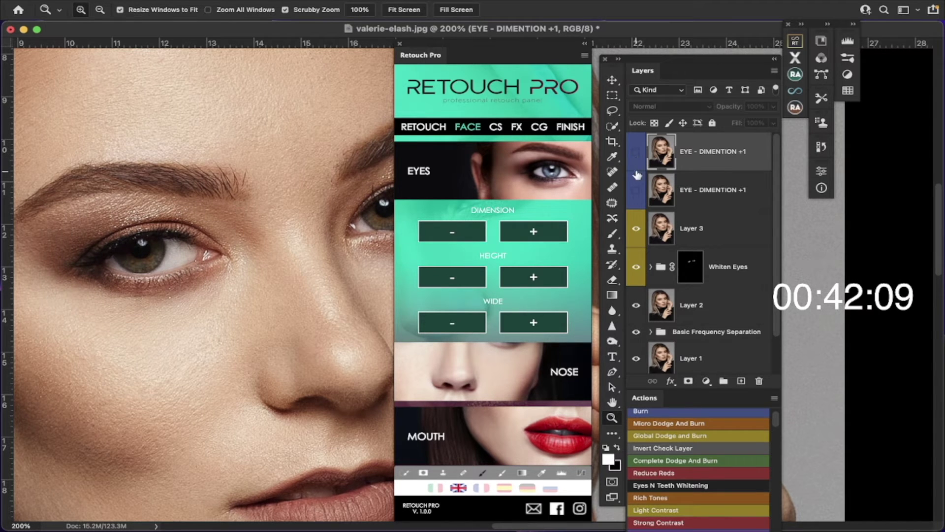
pyautogui.click(635, 191)
pyautogui.click(634, 192)
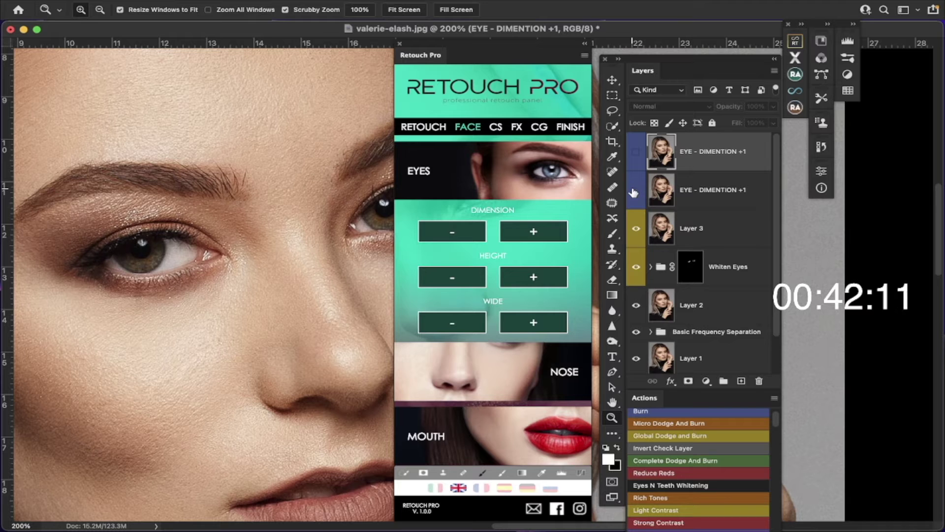
pyautogui.click(637, 154)
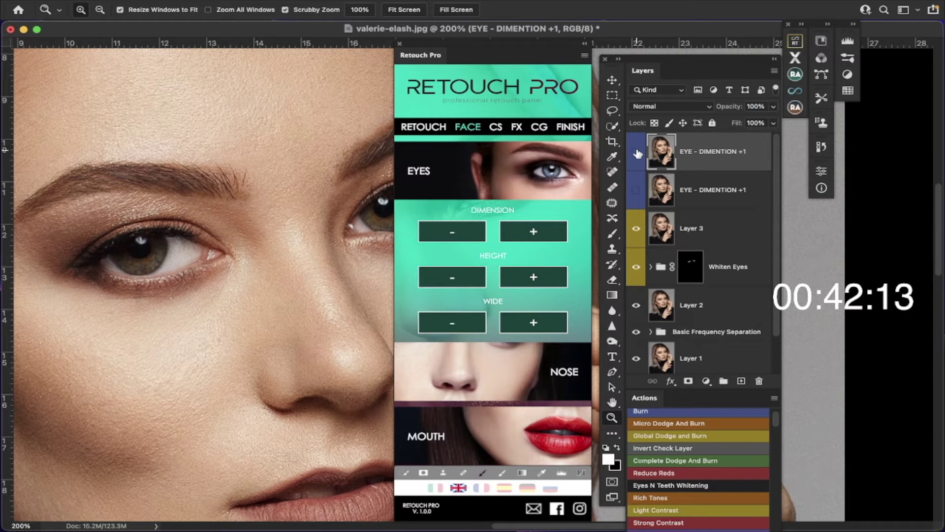
pyautogui.click(637, 153)
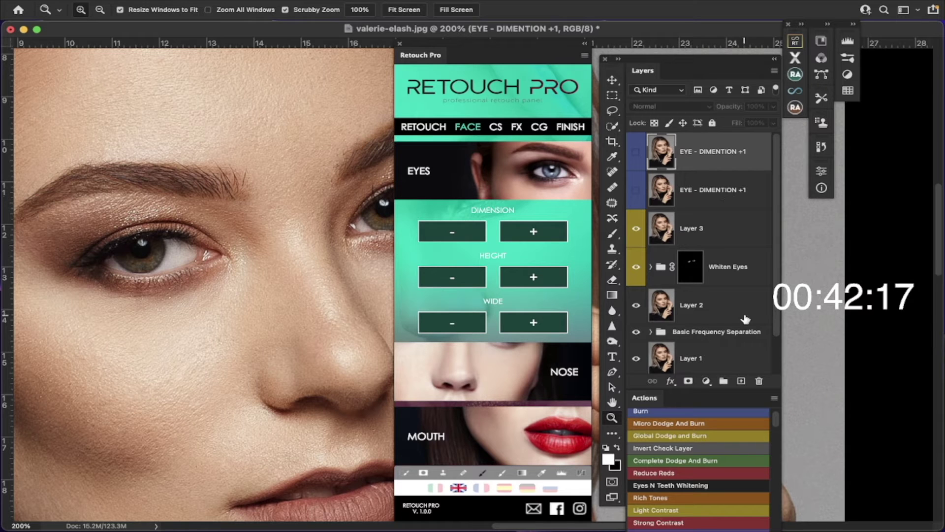
pyautogui.click(760, 381)
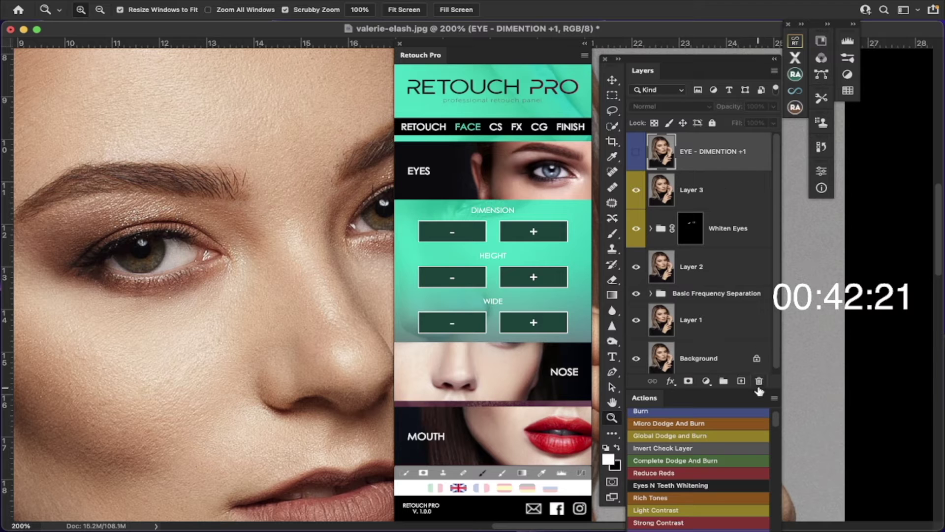
pyautogui.click(760, 382)
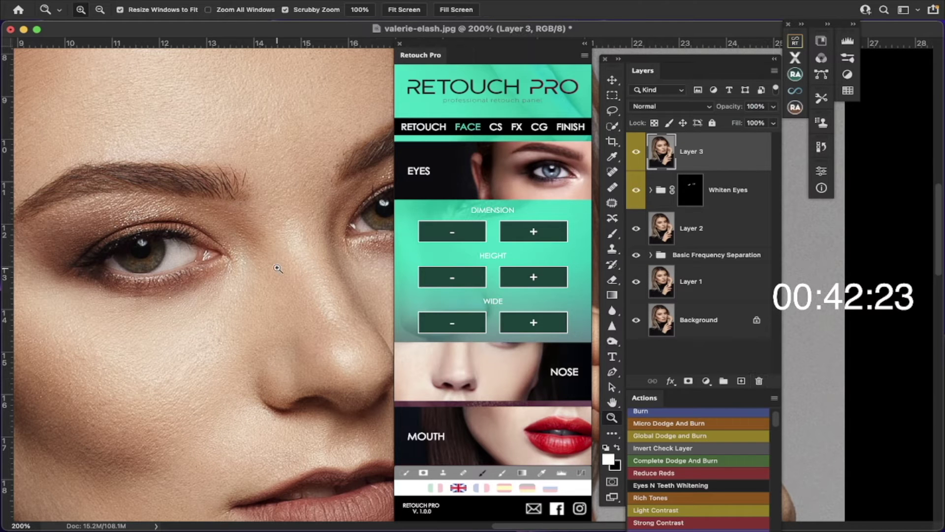
# In Retouch Pro's NOSE section, apply Nose Wide - then Nose Wide + to adjust nose width
pyautogui.keyDown('alt'); pyautogui.click(192, 240); pyautogui.keyUp('alt')
pyautogui.click(193, 239)
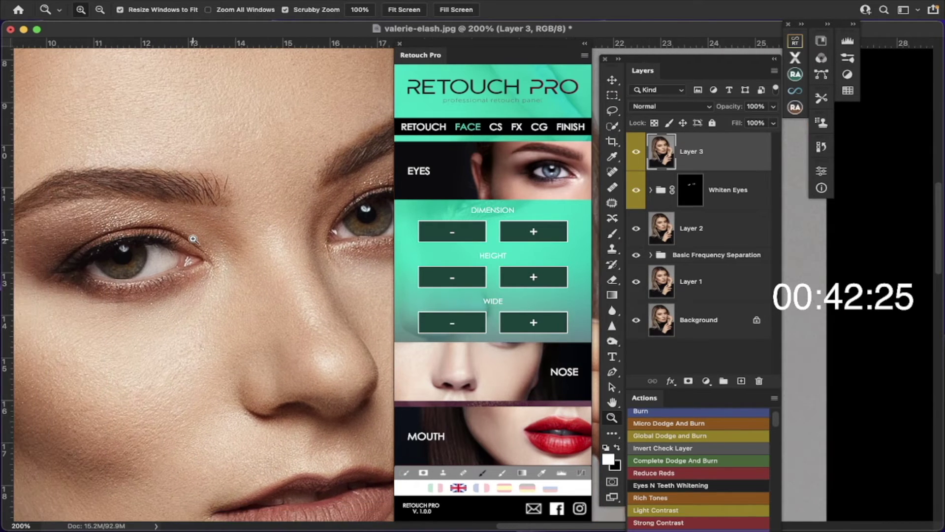
pyautogui.scroll(2, 193, 239)
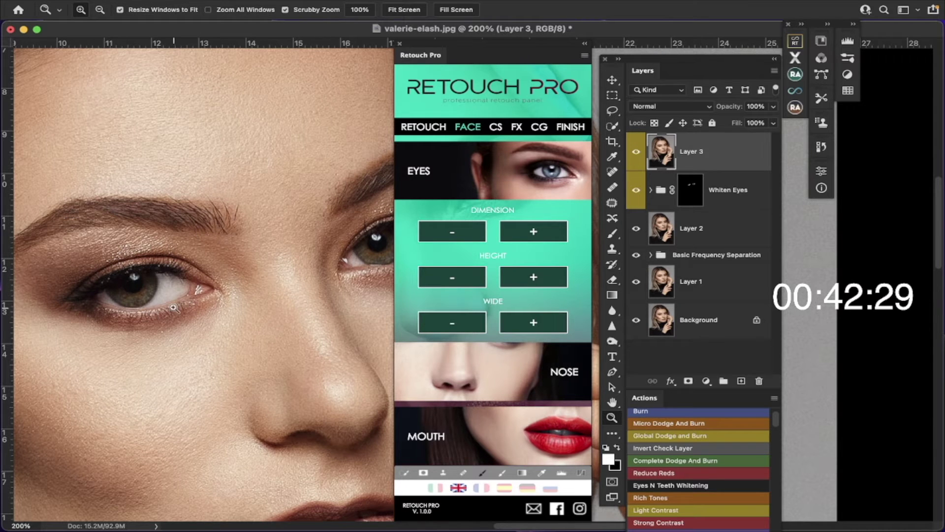
pyautogui.hscroll(5, 181, 296)
pyautogui.scroll(1, 181, 295)
pyautogui.hscroll(-3, 181, 296)
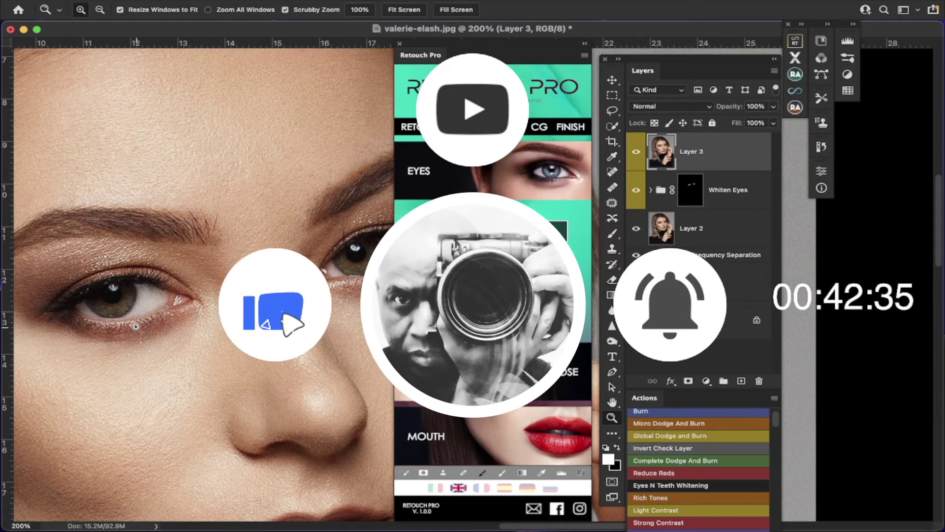
pyautogui.scroll(-5, 162, 294)
pyautogui.hscroll(2, 163, 294)
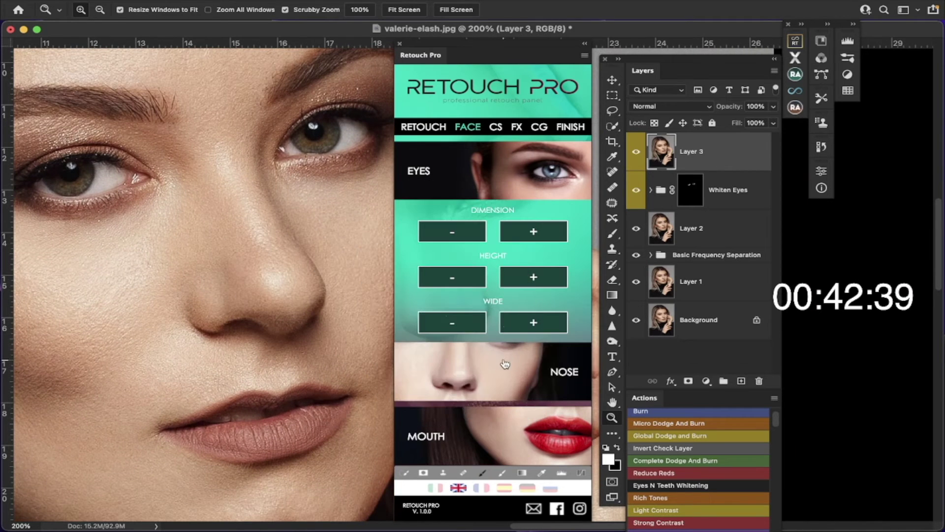
pyautogui.click(503, 361)
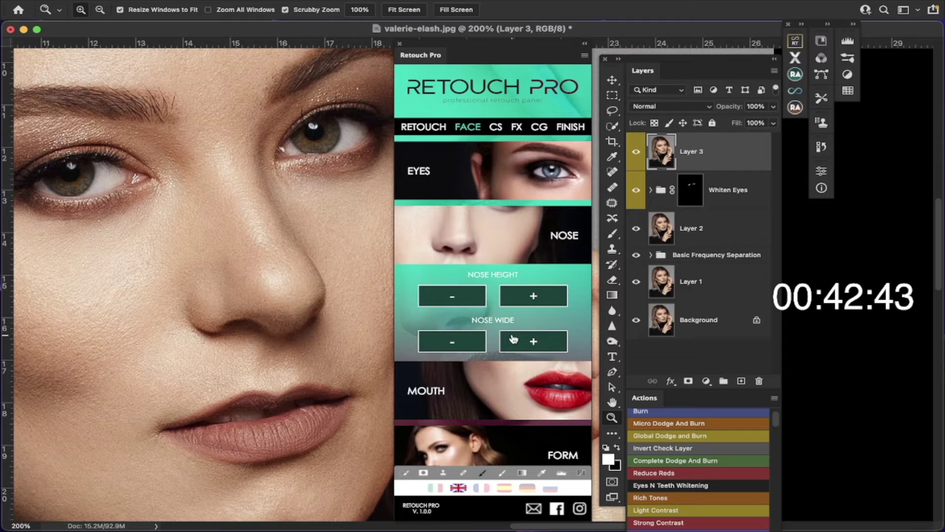
pyautogui.click(452, 341)
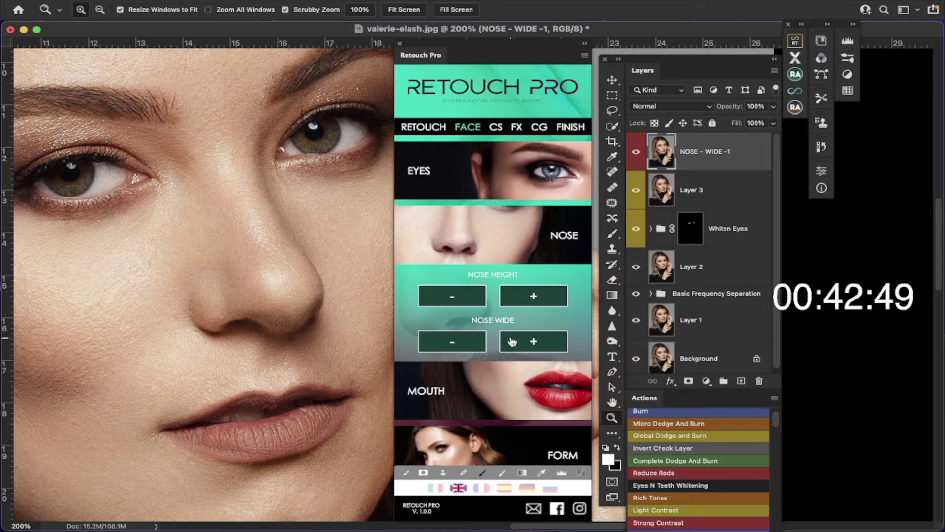
pyautogui.click(533, 345)
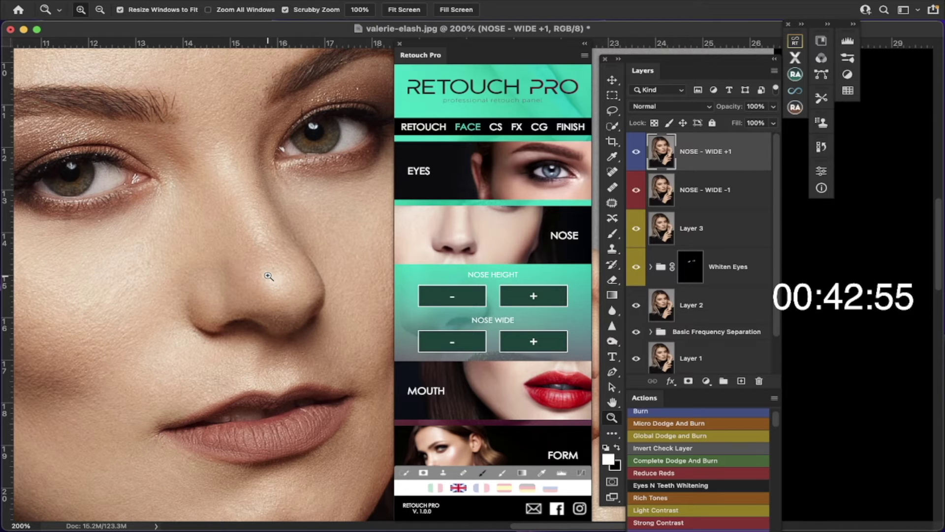
pyautogui.scroll(-3, 270, 270)
# Apply SMILE +1, TOP LIP +1 twice and MOUTH WIDE +1 from Retouch Pro's MOUTH section
pyautogui.click(480, 389)
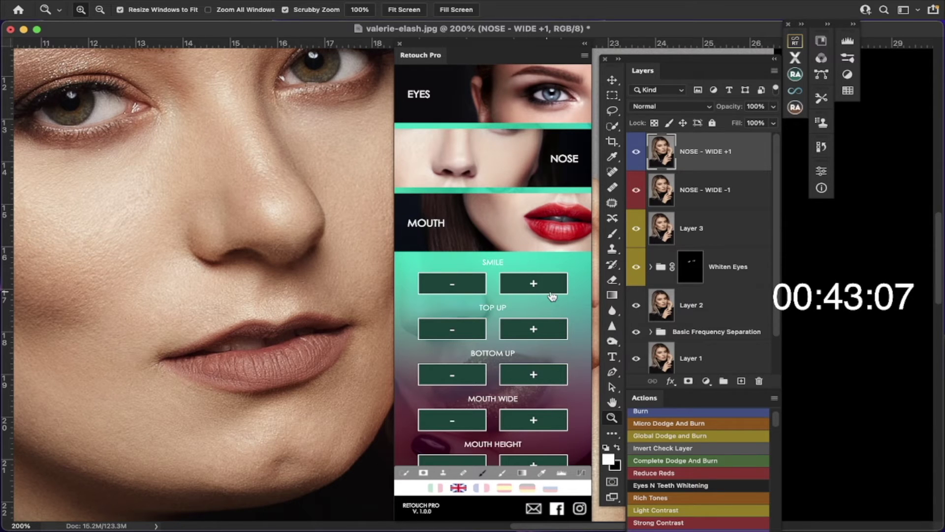
pyautogui.click(553, 288)
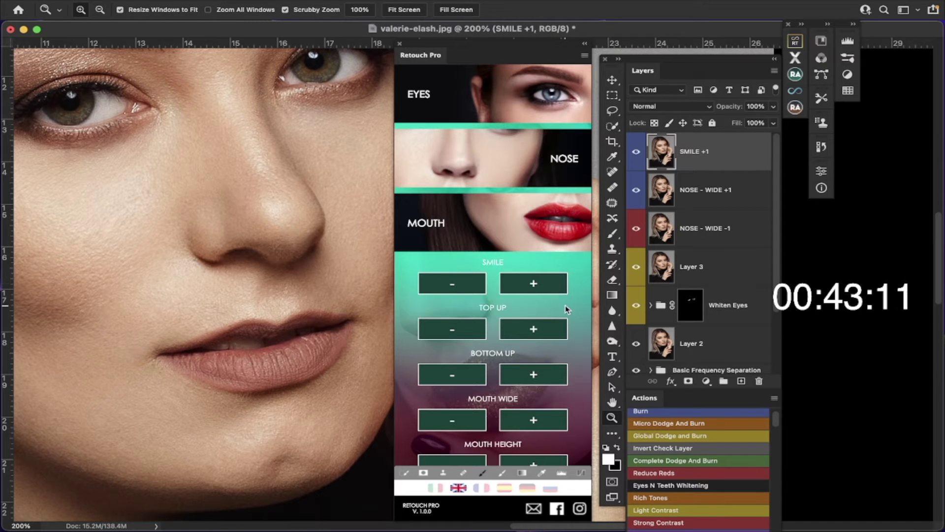
pyautogui.scroll(-1, 564, 308)
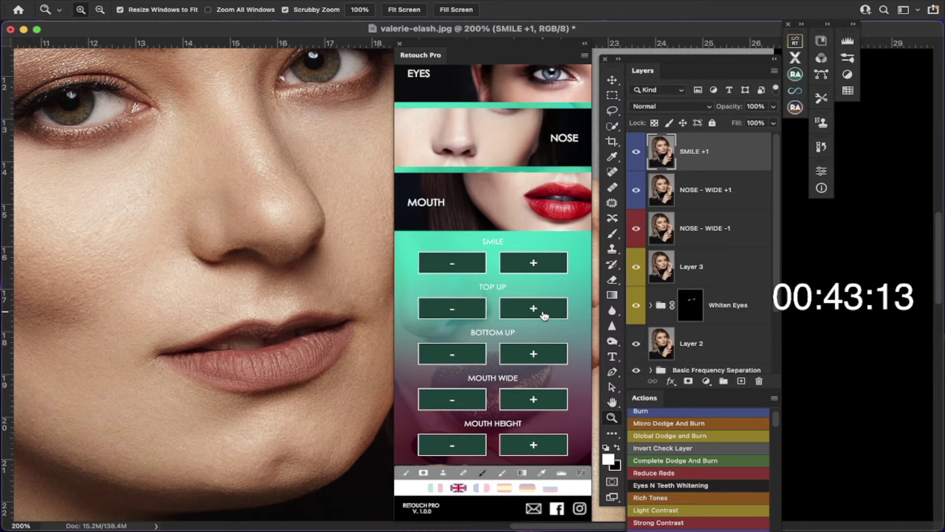
pyautogui.click(544, 315)
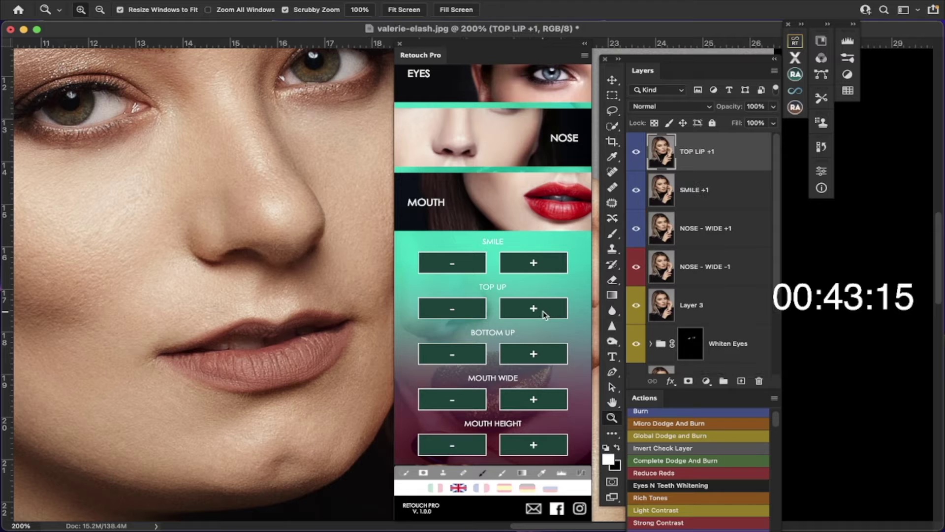
pyautogui.click(544, 315)
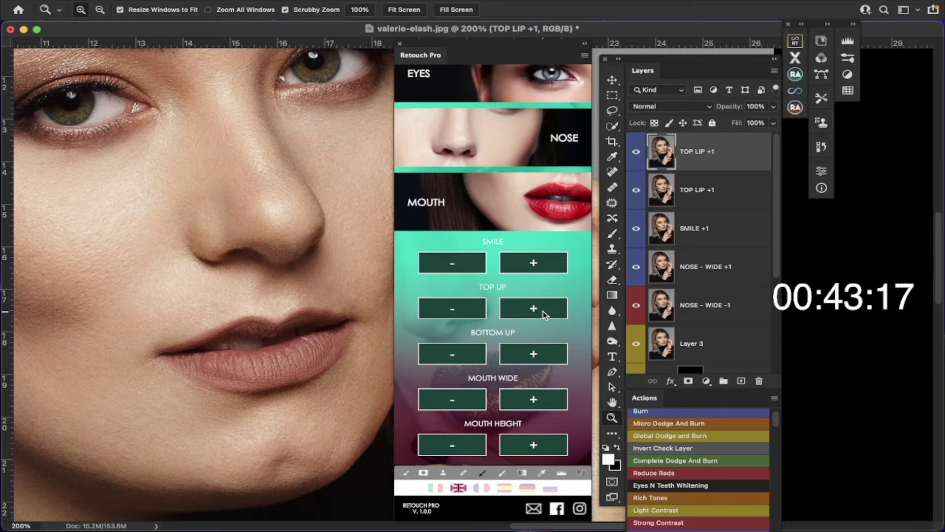
pyautogui.scroll(-2, 566, 312)
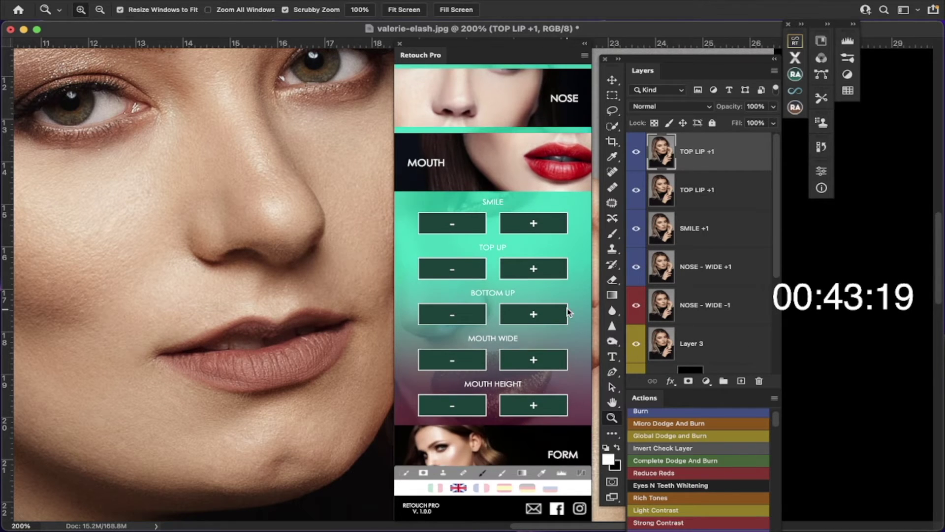
pyautogui.scroll(-1, 567, 312)
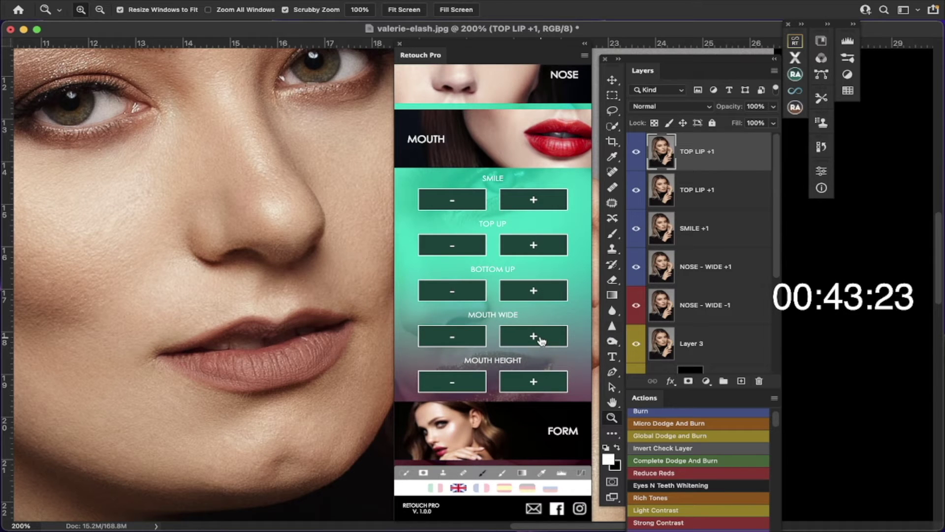
pyautogui.click(542, 340)
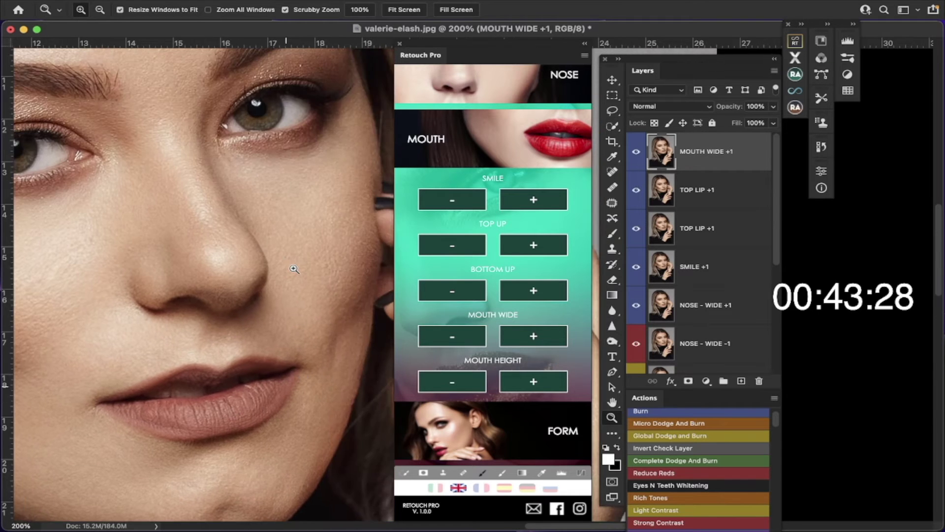
# Delete the TOP LIP +1 through NOSE - WIDE -1 reshaping layers, leaving Layer 3 on top
pyautogui.scroll(3, 294, 269)
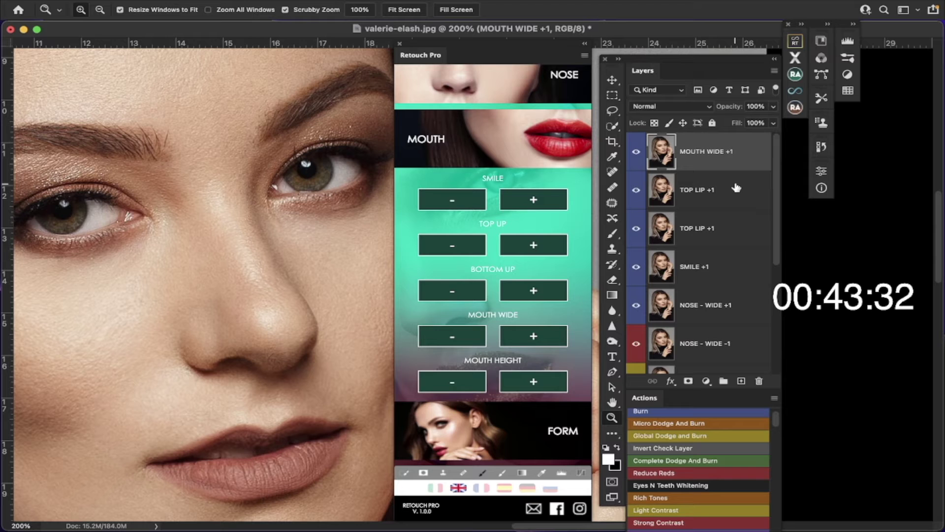
pyautogui.scroll(-2, 737, 188)
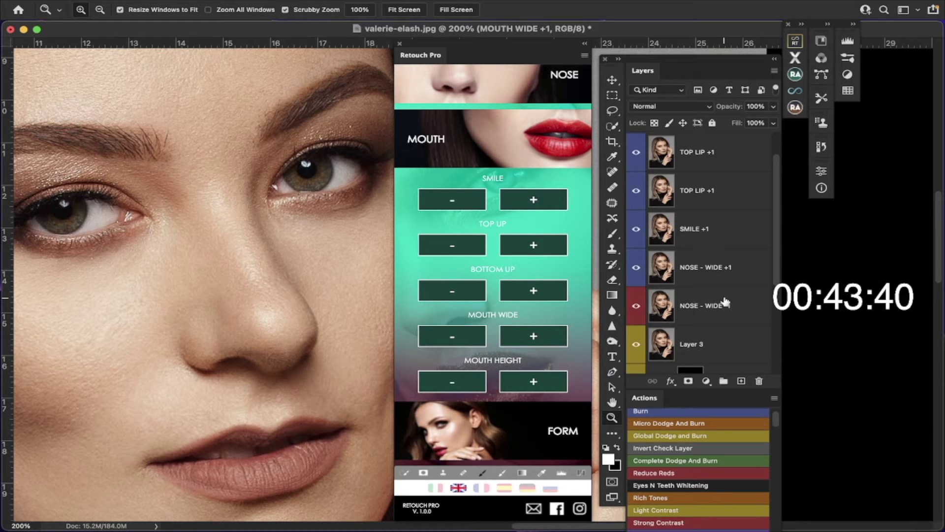
pyautogui.keyDown('shift'); pyautogui.click(741, 302); pyautogui.keyUp('shift')
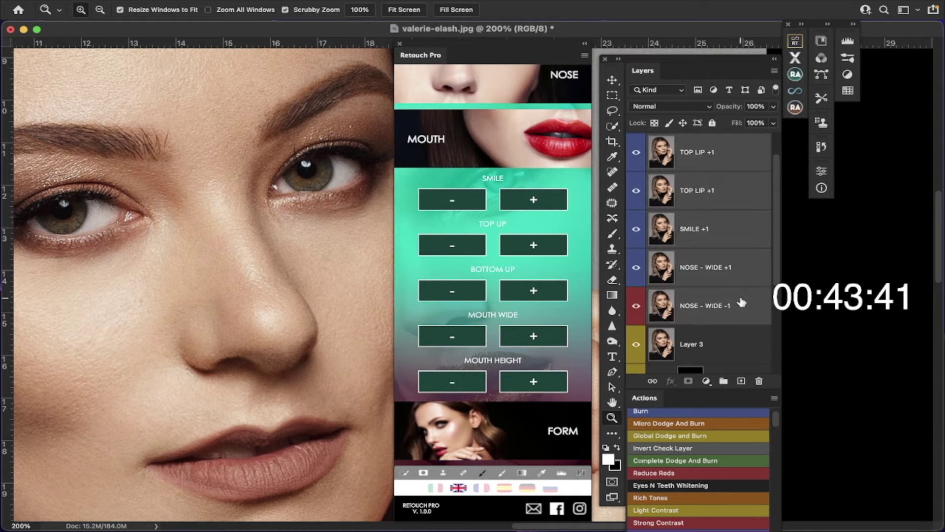
pyautogui.click(759, 380)
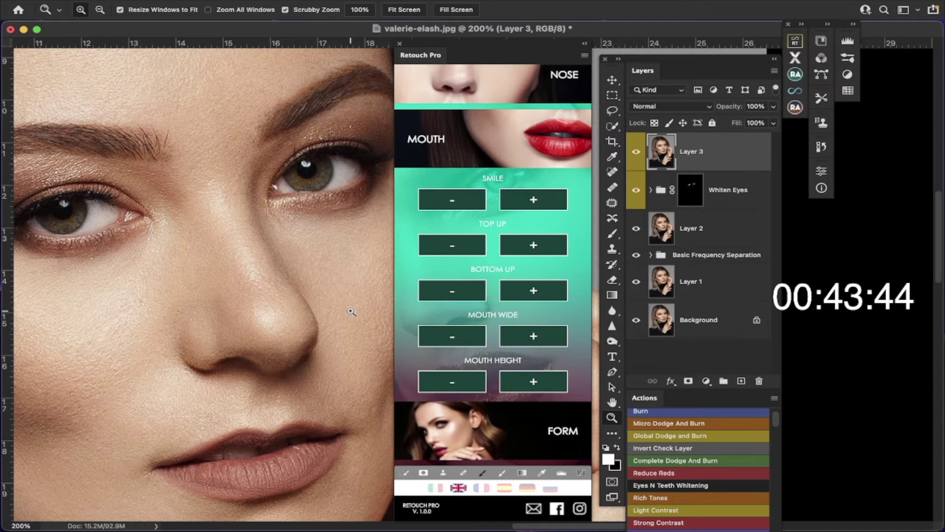
pyautogui.scroll(-3, 281, 276)
pyautogui.hscroll(-2, 281, 277)
pyautogui.hscroll(-2, 281, 277)
pyautogui.scroll(1, 281, 277)
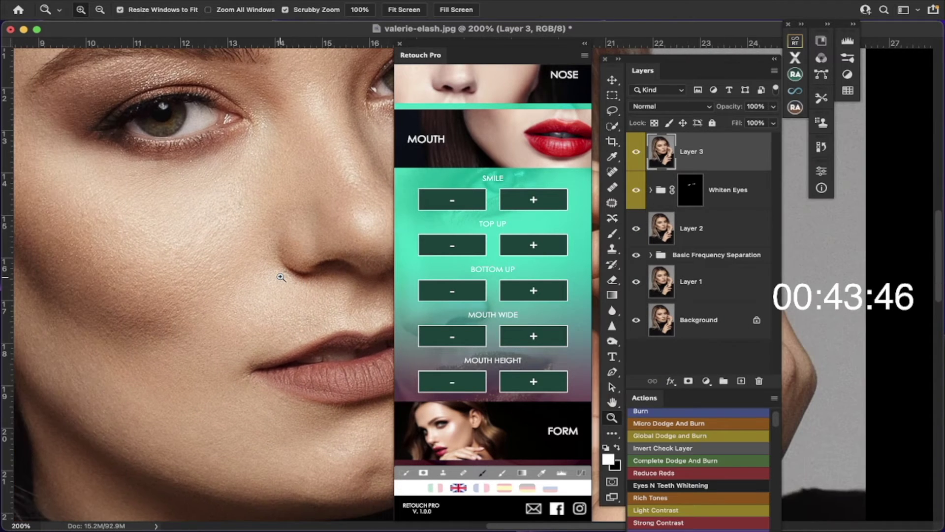
pyautogui.scroll(5, 523, 283)
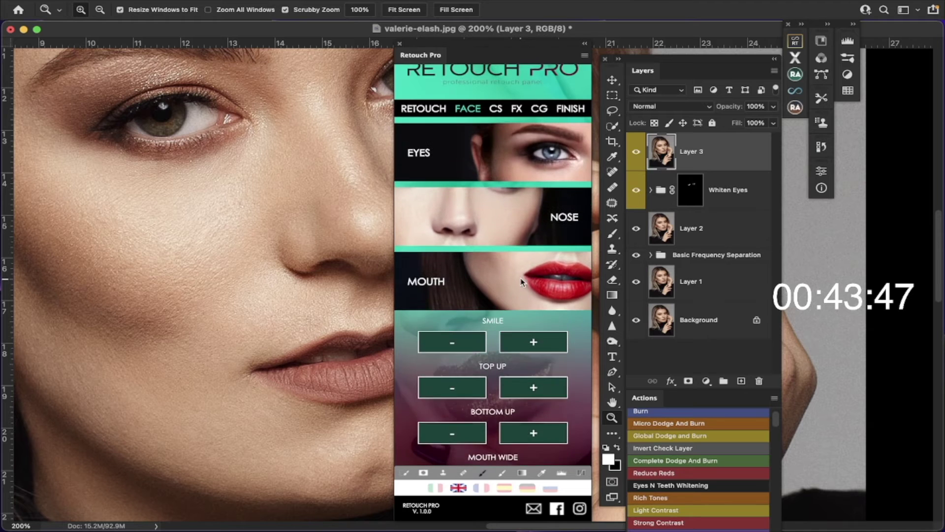
# Collapse the MOUTH section in Retouch Pro and zoom out to about 124%
pyautogui.click(497, 299)
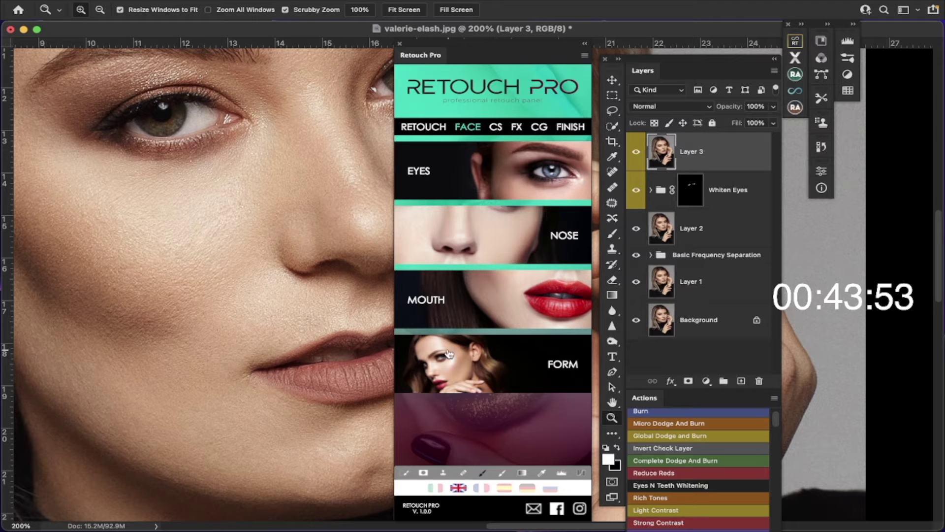
pyautogui.moveTo(316, 338); pyautogui.dragTo(279, 316)
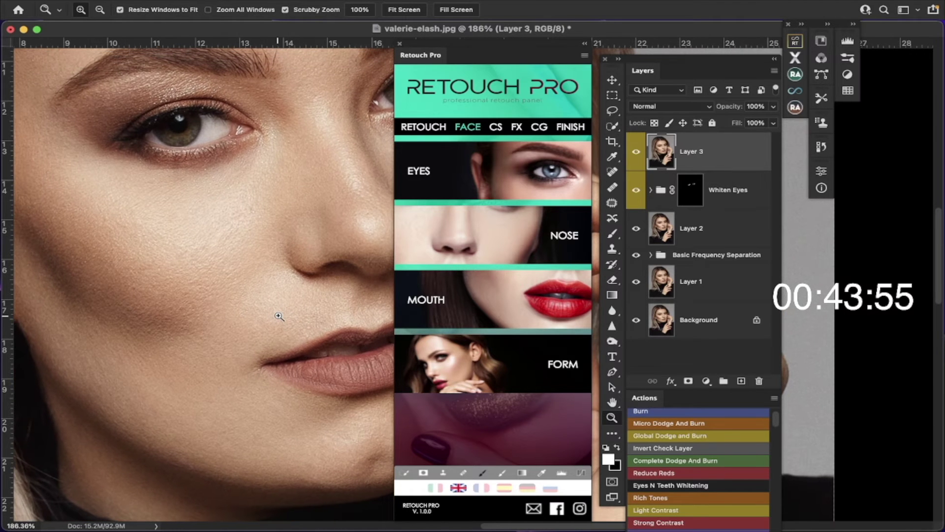
pyautogui.hscroll(3, 280, 316)
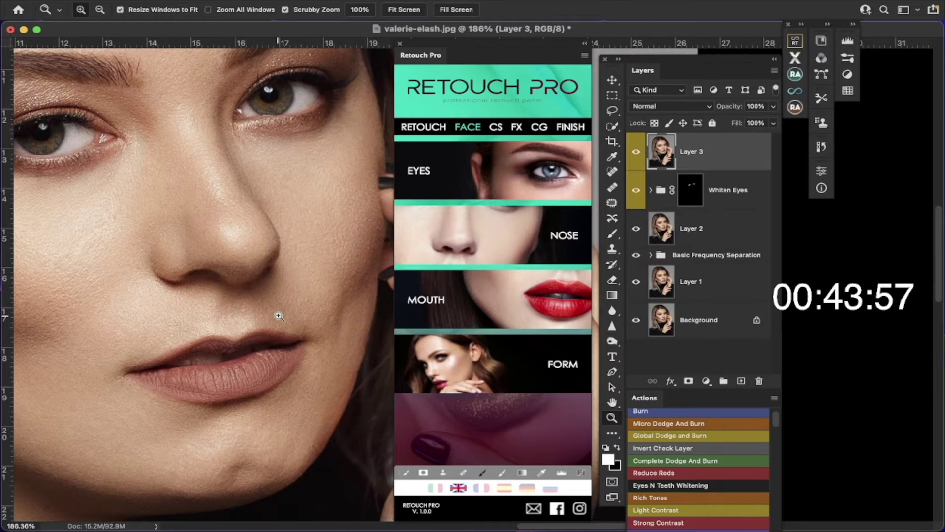
pyautogui.scroll(2, 279, 317)
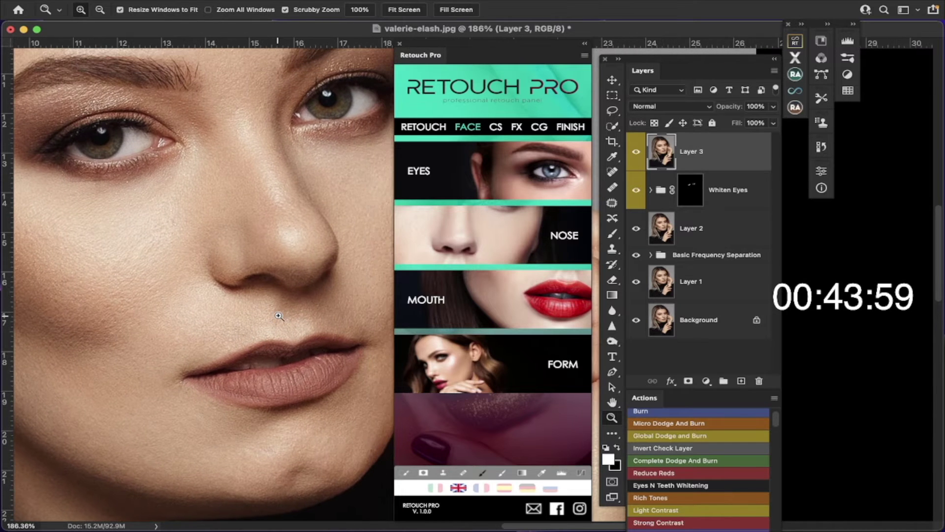
# Pan around the portrait to review the whole face
pyautogui.scroll(-5, 279, 316)
pyautogui.hscroll(5, 278, 319)
pyautogui.scroll(2, 279, 318)
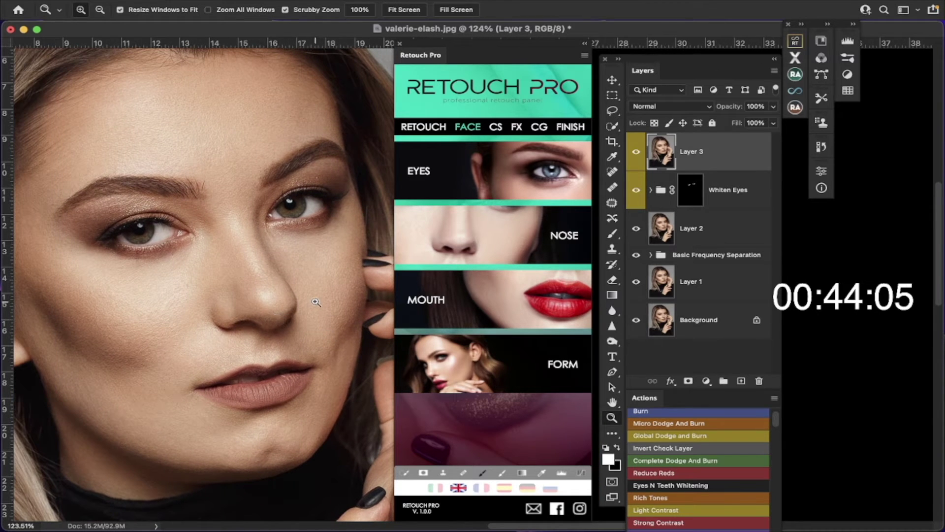
pyautogui.hscroll(-2, 315, 302)
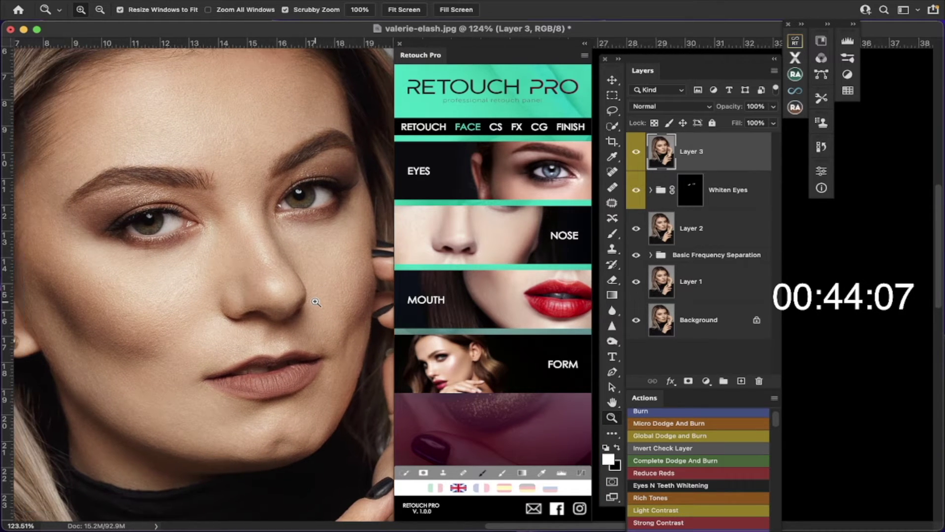
pyautogui.scroll(-1, 316, 302)
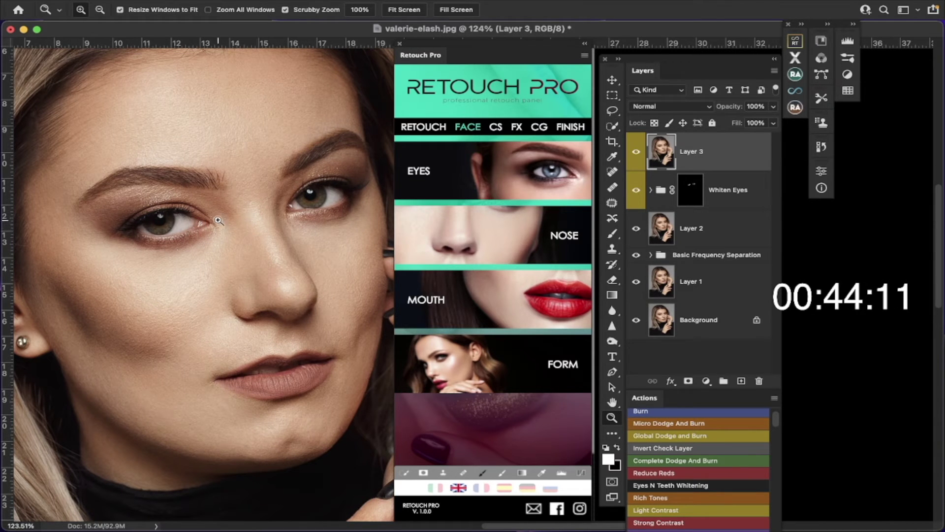
pyautogui.hscroll(-2, 205, 293)
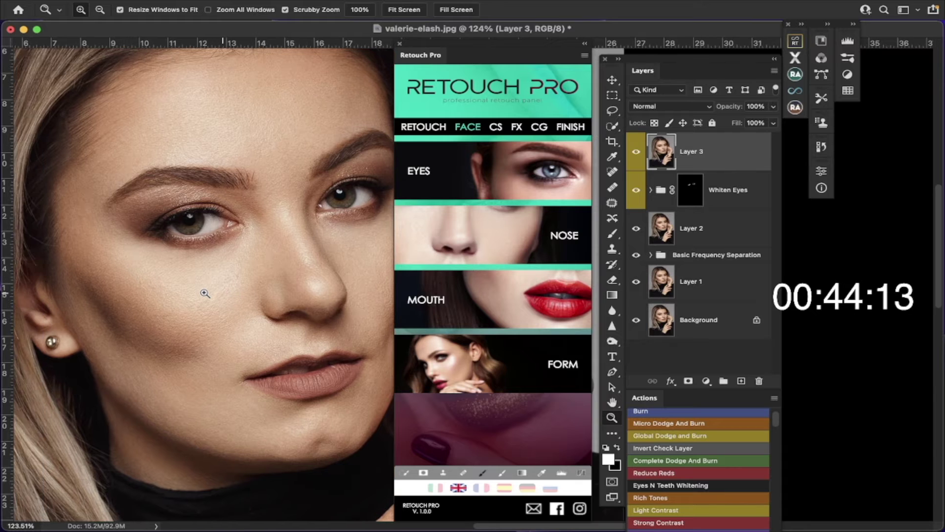
pyautogui.hscroll(2, 205, 293)
pyautogui.scroll(2, 205, 294)
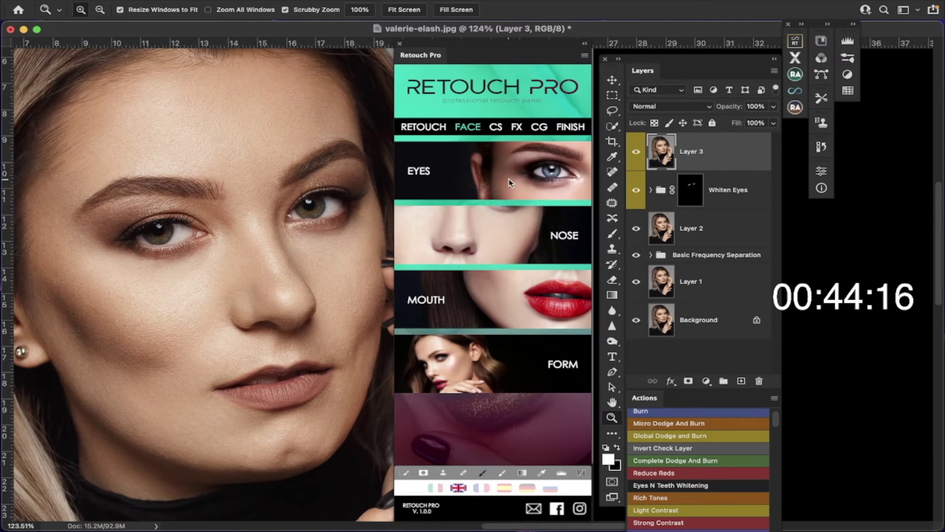
# Browse Retouch Pro's CS, FX, CG pages and COLOR FILTERS, then return to RETOUCH
pyautogui.click(496, 129)
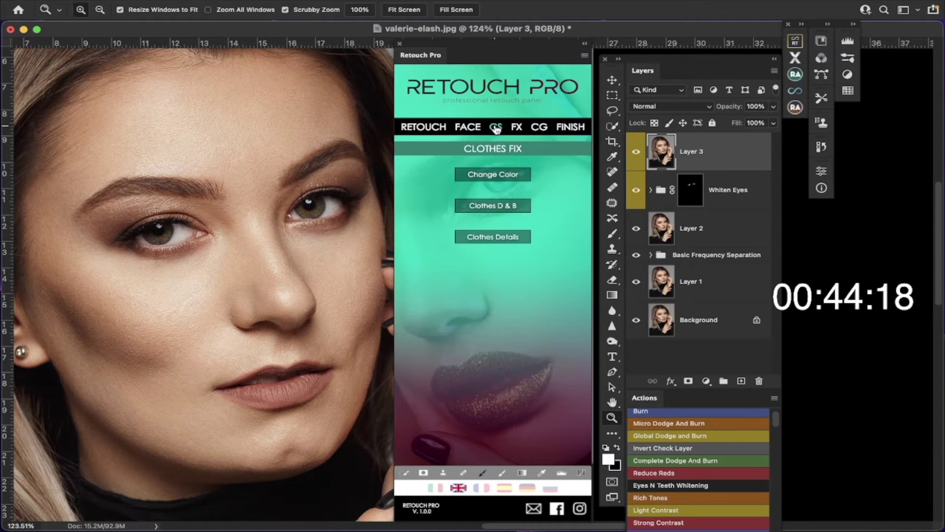
pyautogui.click(517, 129)
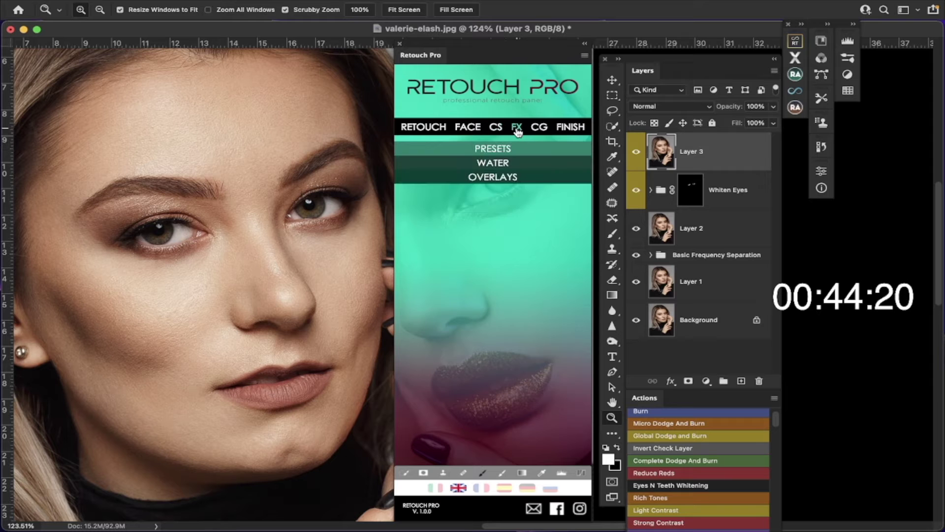
pyautogui.click(546, 130)
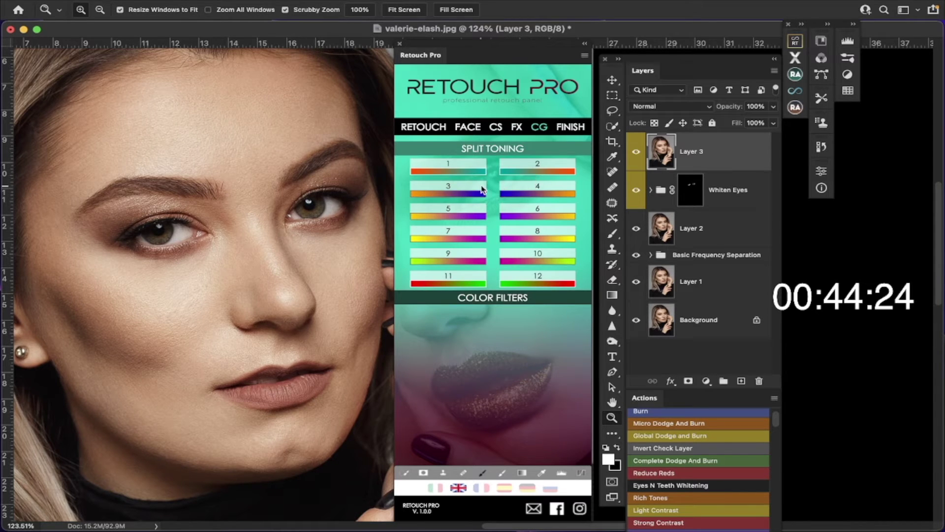
pyautogui.click(482, 298)
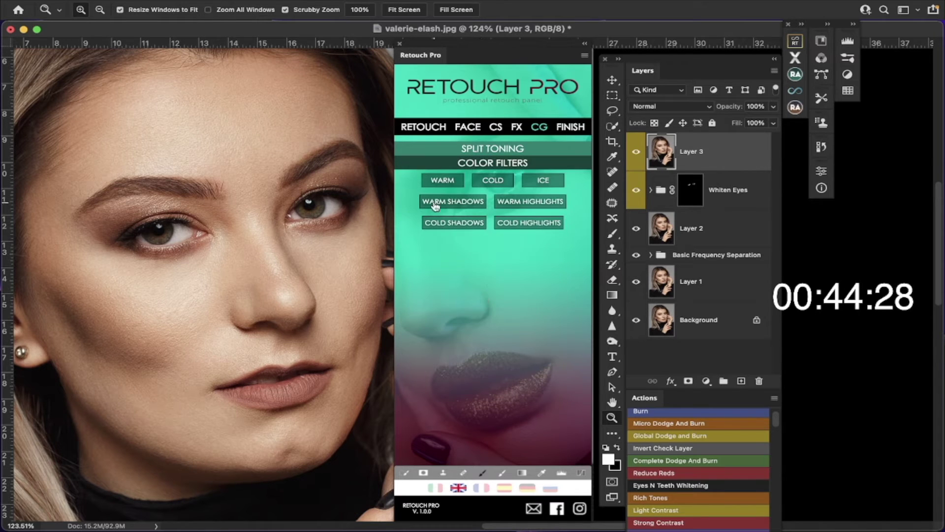
pyautogui.click(430, 127)
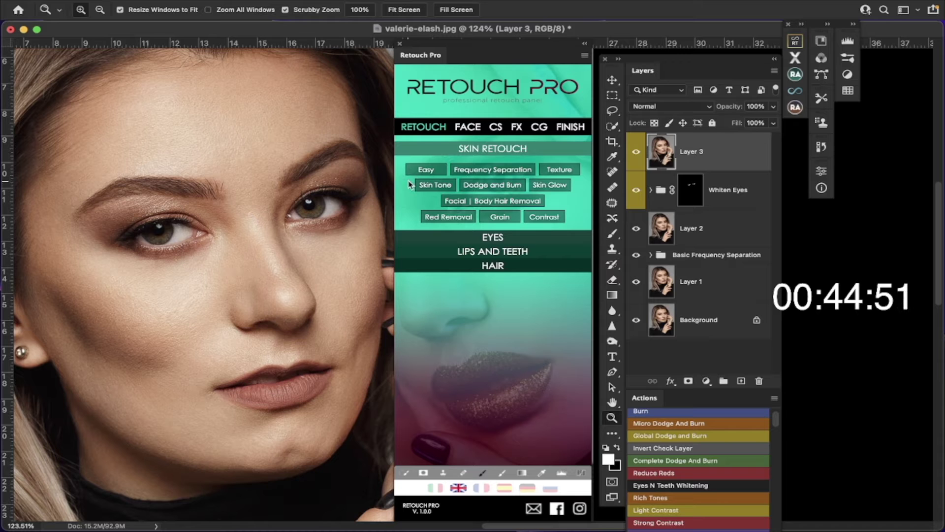
# Add an Easy skin-retouch layer with a black mask and set up a size-90 Brush
pyautogui.click(426, 170)
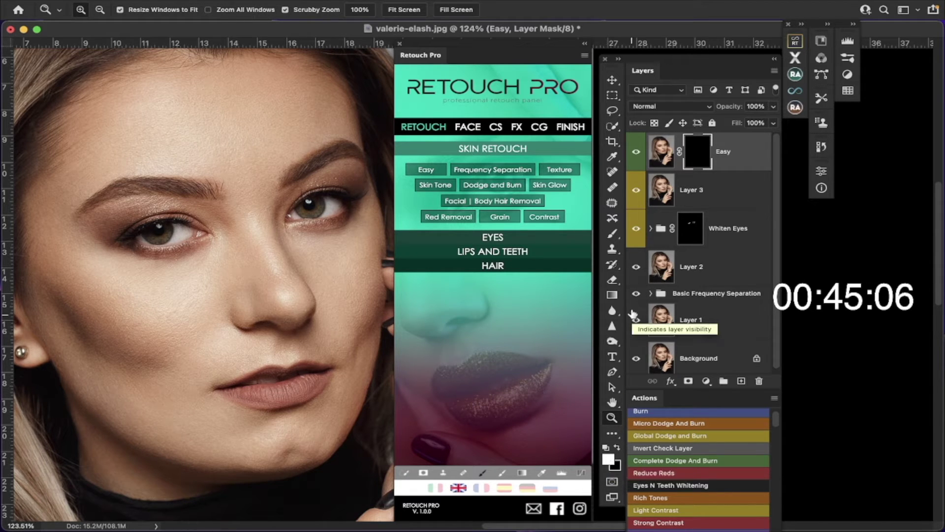
pyautogui.click(613, 236)
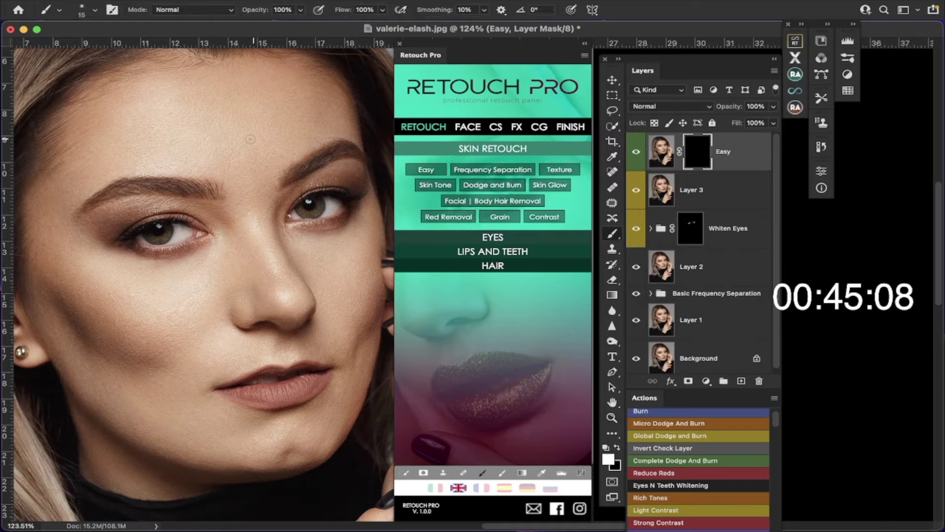
pyautogui.press(']')
pyautogui.press(']')
pyautogui.press(']')
pyautogui.press(']')
pyautogui.press(']')
pyautogui.press(']')
pyautogui.press(']')
pyautogui.press(']')
pyautogui.press(']')
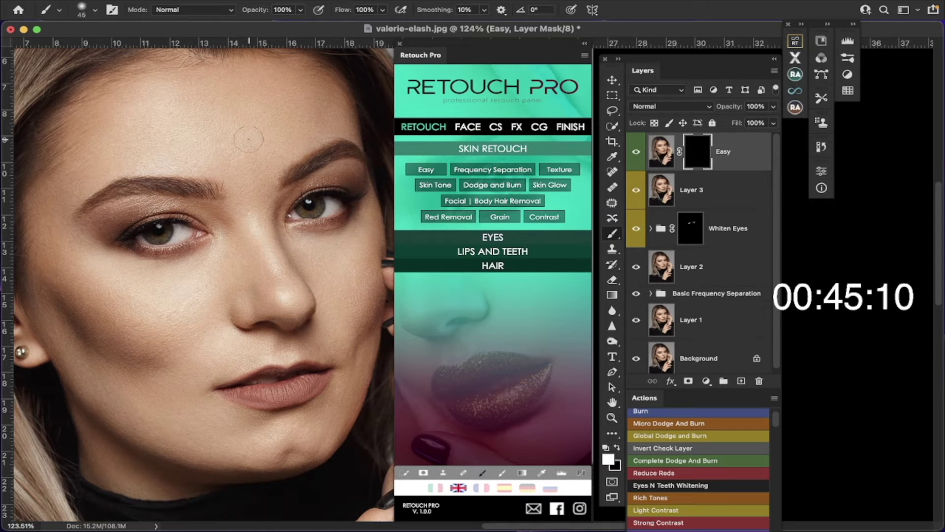
pyautogui.press(']')
pyautogui.press(']')
pyautogui.hscroll(-2, 315, 147)
pyautogui.scroll(-2, 315, 148)
pyautogui.scroll(2, 308, 133)
pyautogui.hscroll(2, 308, 132)
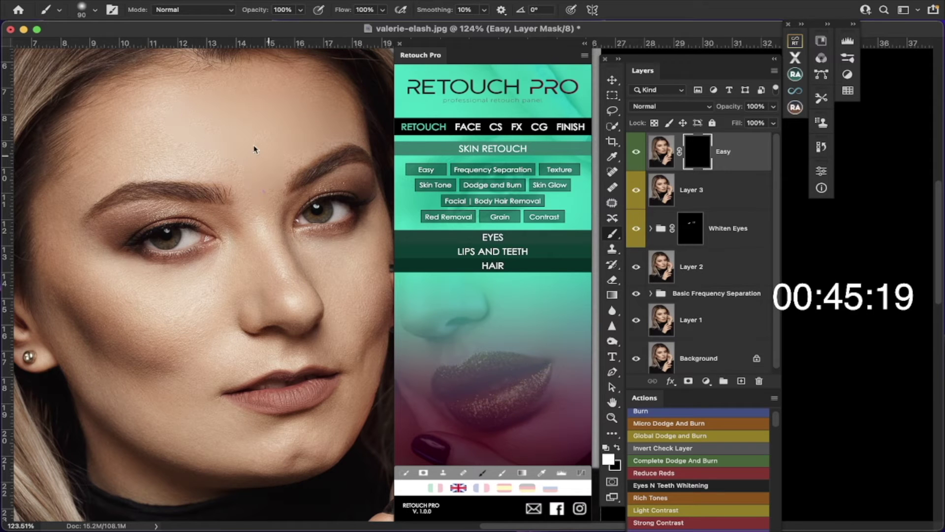
# Paint the Easy mask white over the forehead and left cheek
pyautogui.moveTo(253, 147)
pyautogui.mouseDown()
pyautogui.moveTo(167, 142)
pyautogui.moveTo(180, 147)
pyautogui.moveTo(137, 161)
pyautogui.moveTo(203, 168)
pyautogui.mouseUp()
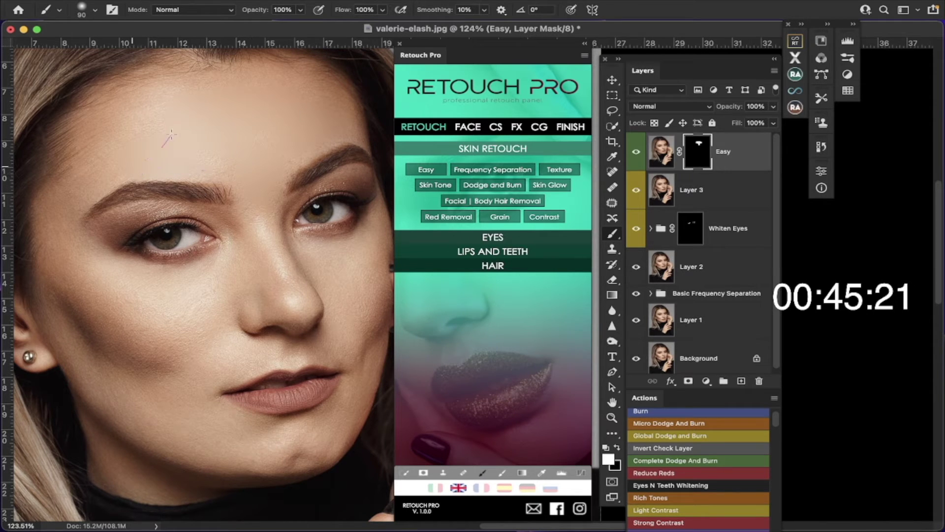
pyautogui.moveTo(156, 123); pyautogui.dragTo(95, 163)
pyautogui.moveTo(53, 221)
pyautogui.mouseDown()
pyautogui.moveTo(156, 300)
pyautogui.moveTo(235, 281)
pyautogui.moveTo(217, 288)
pyautogui.moveTo(232, 264)
pyautogui.moveTo(208, 290)
pyautogui.moveTo(184, 359)
pyautogui.moveTo(136, 321)
pyautogui.moveTo(170, 334)
pyautogui.moveTo(87, 297)
pyautogui.moveTo(93, 321)
pyautogui.moveTo(123, 347)
pyautogui.moveTo(50, 273)
pyautogui.mouseUp()
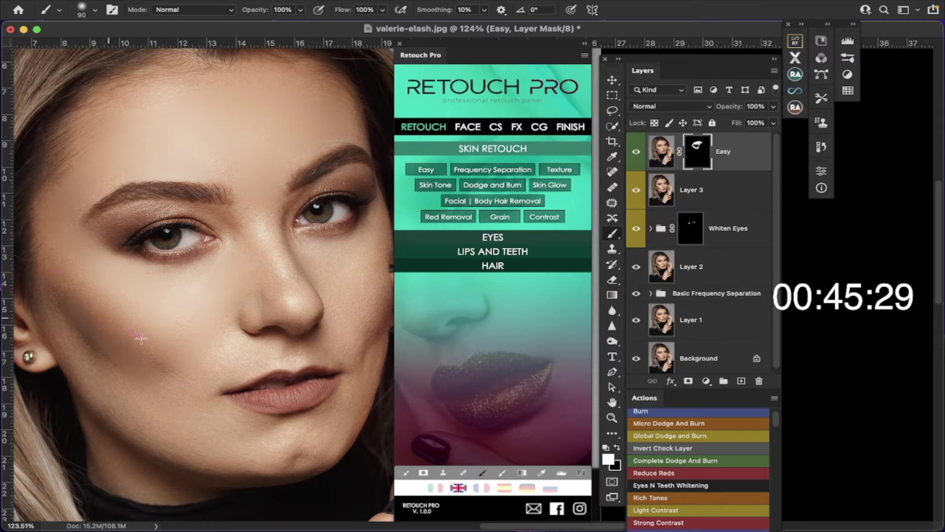
pyautogui.moveTo(125, 323); pyautogui.dragTo(139, 323)
pyautogui.scroll(-3, 140, 323)
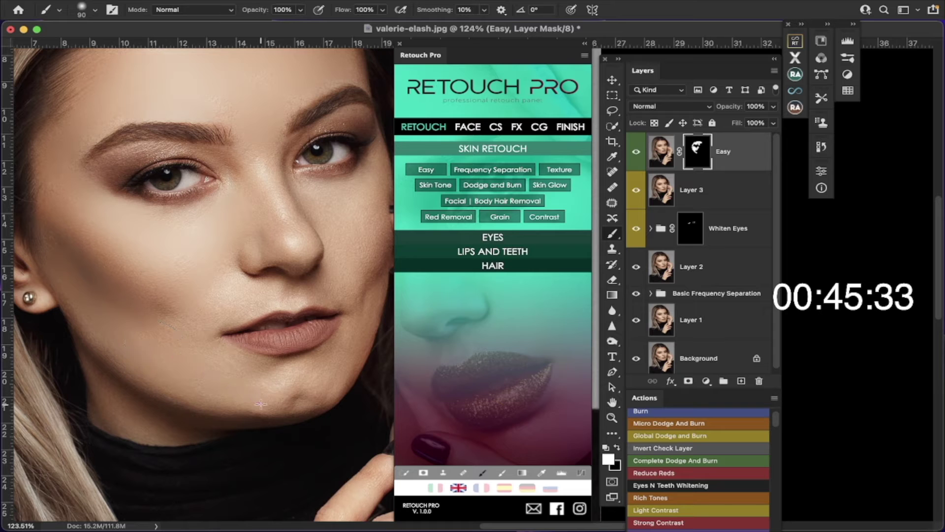
# Paint the softening along the chin, cheek and jawline
pyautogui.moveTo(240, 396); pyautogui.dragTo(267, 386)
pyautogui.moveTo(218, 363)
pyautogui.mouseDown()
pyautogui.moveTo(204, 310)
pyautogui.moveTo(266, 293)
pyautogui.moveTo(255, 306)
pyautogui.moveTo(211, 291)
pyautogui.moveTo(225, 264)
pyautogui.moveTo(175, 314)
pyautogui.moveTo(331, 366)
pyautogui.mouseUp()
pyautogui.moveTo(294, 403)
pyautogui.mouseDown()
pyautogui.moveTo(213, 389)
pyautogui.moveTo(216, 362)
pyautogui.moveTo(168, 416)
pyautogui.moveTo(179, 409)
pyautogui.moveTo(139, 415)
pyautogui.moveTo(167, 407)
pyautogui.moveTo(234, 312)
pyautogui.moveTo(218, 349)
pyautogui.moveTo(202, 323)
pyautogui.moveTo(147, 339)
pyautogui.mouseUp()
pyautogui.hscroll(5, 197, 280)
pyautogui.scroll(2, 197, 281)
# Soften the skin under the eye, the lower cheek and the forehead near the brow
pyautogui.moveTo(235, 226)
pyautogui.mouseDown()
pyautogui.moveTo(171, 234)
pyautogui.moveTo(249, 209)
pyautogui.mouseUp()
pyautogui.moveTo(194, 265)
pyautogui.mouseDown()
pyautogui.moveTo(181, 271)
pyautogui.moveTo(124, 206)
pyautogui.mouseUp()
pyautogui.scroll(5, 148, 216)
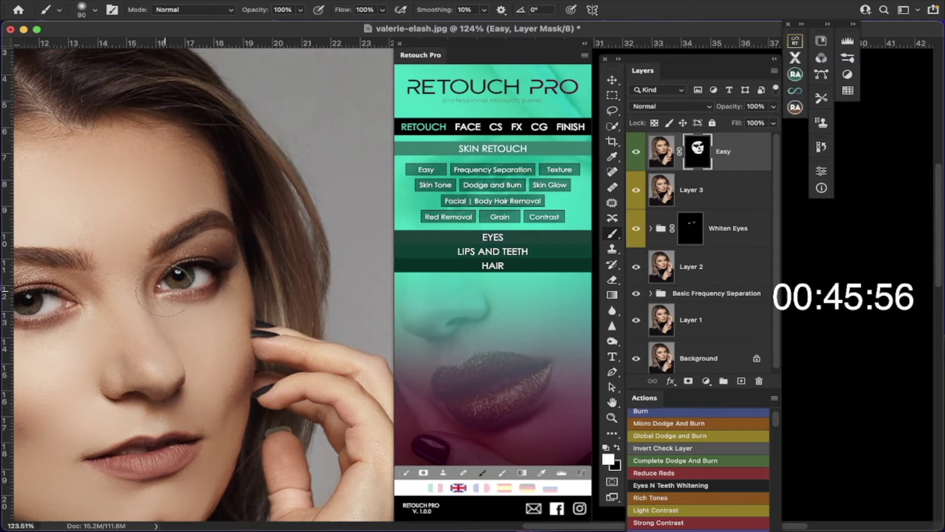
pyautogui.moveTo(170, 209); pyautogui.dragTo(148, 230)
pyautogui.hscroll(-3, 136, 148)
pyautogui.hscroll(-1, 136, 147)
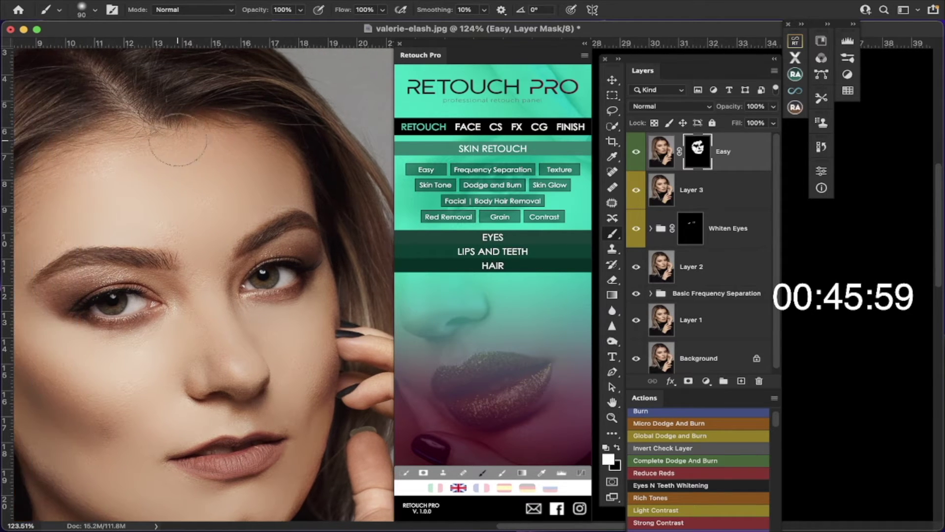
pyautogui.scroll(-9, 83, 172)
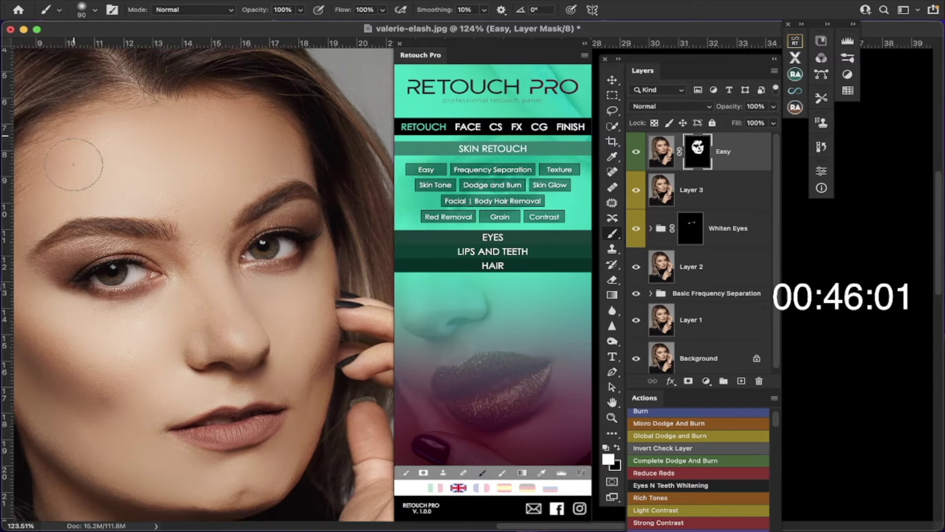
pyautogui.scroll(-3, 160, 200)
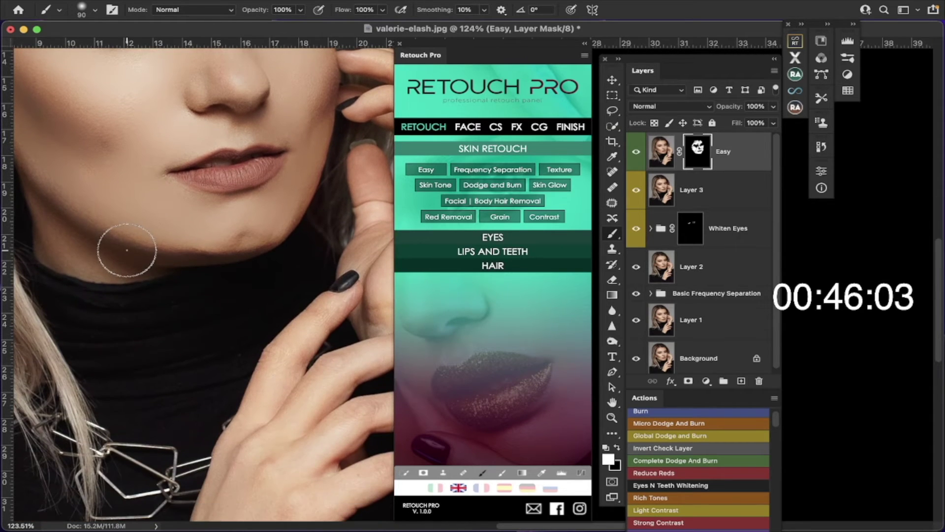
pyautogui.hscroll(-2, 118, 243)
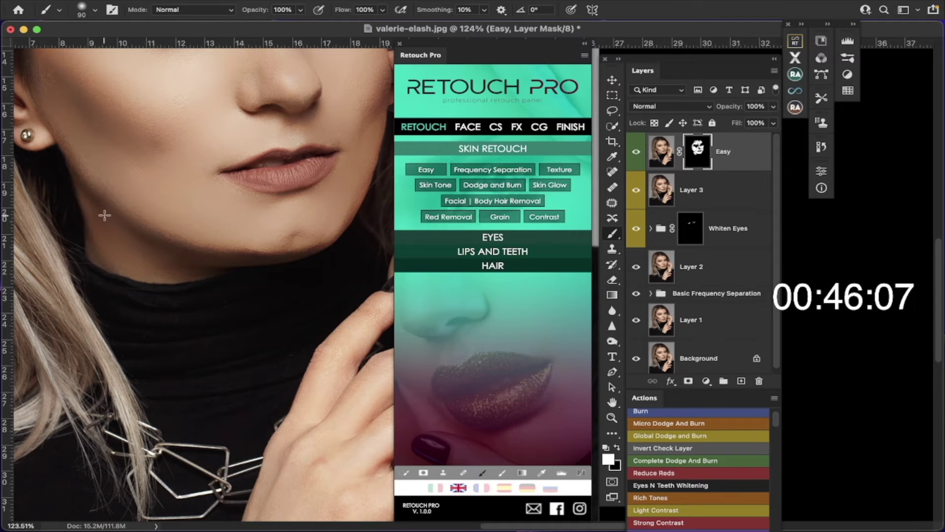
pyautogui.scroll(1, 142, 213)
pyautogui.scroll(10, 142, 213)
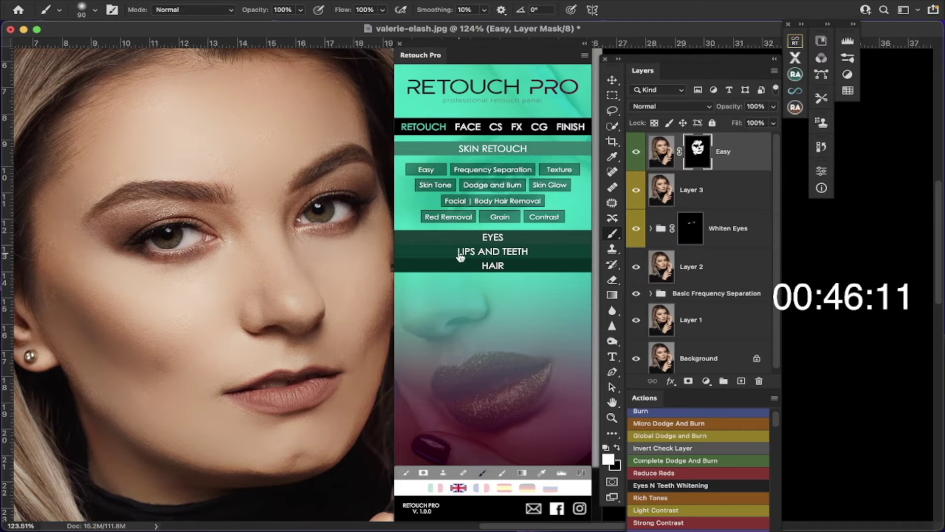
# Reduce the Easy layer's opacity in the Layers panel to 49%
pyautogui.click(775, 107)
pyautogui.moveTo(772, 123); pyautogui.dragTo(741, 120)
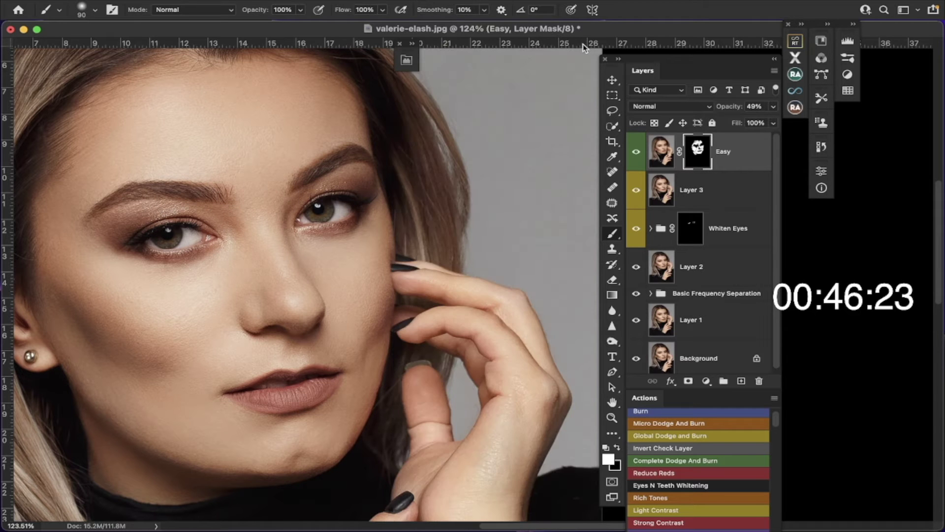
pyautogui.hscroll(-4, 390, 179)
pyautogui.scroll(2, 390, 180)
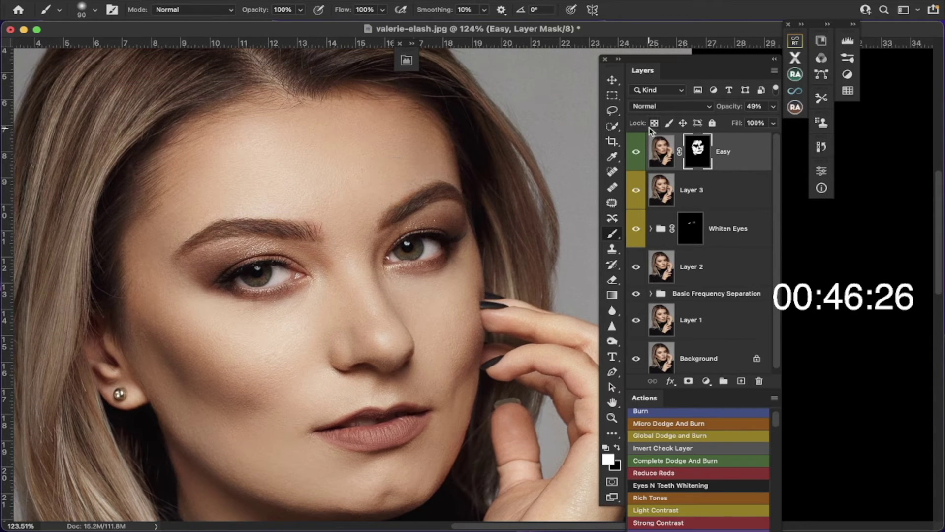
pyautogui.click(637, 152)
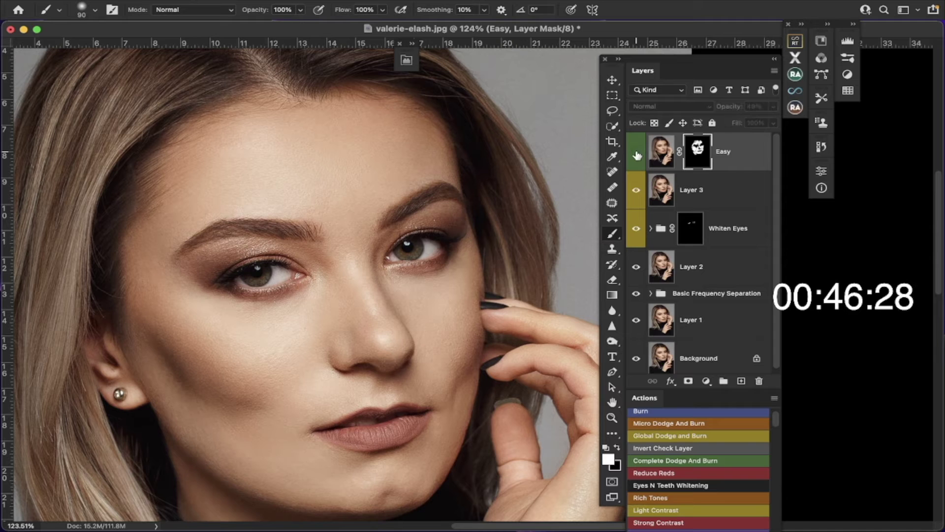
pyautogui.click(637, 155)
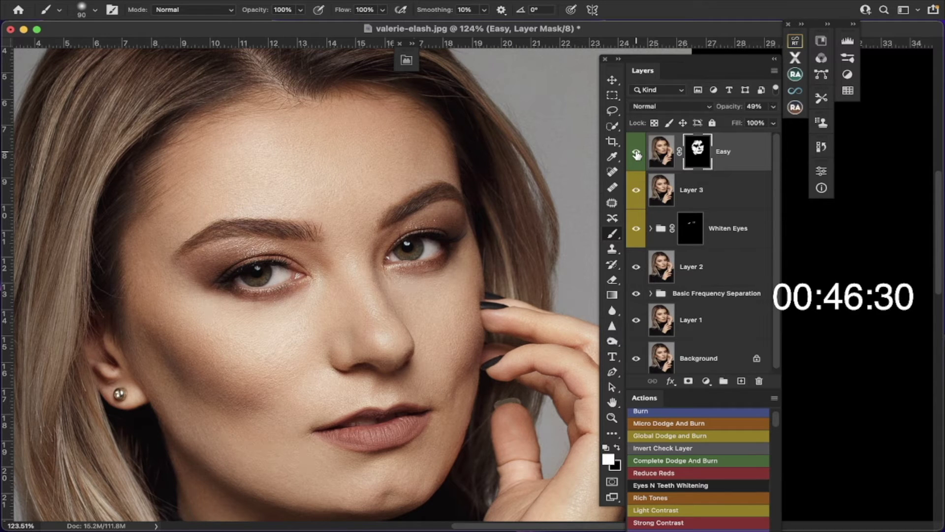
pyautogui.scroll(-3, 433, 212)
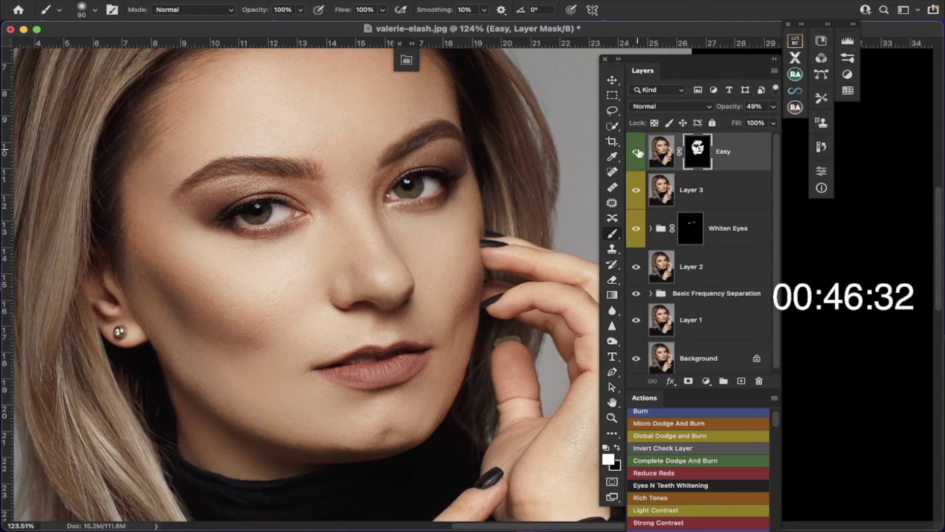
pyautogui.click(637, 153)
pyautogui.click(637, 152)
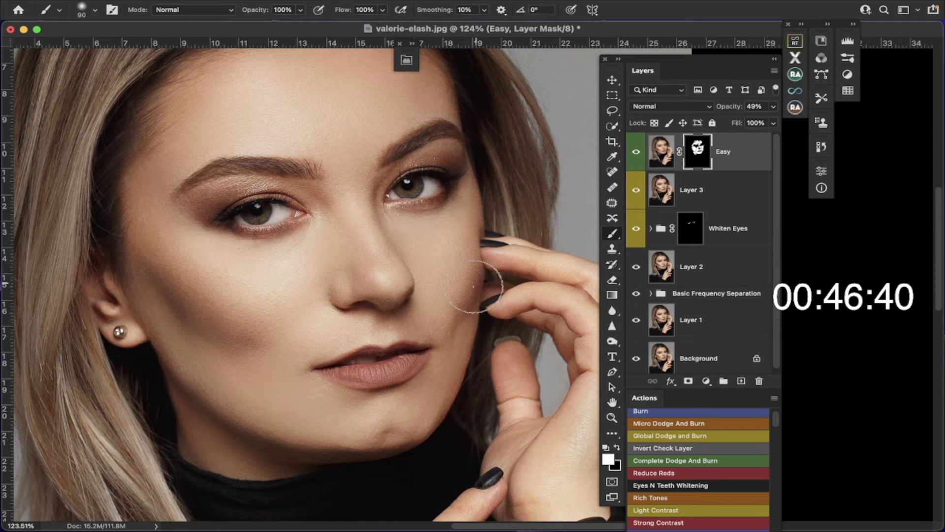
pyautogui.click(637, 152)
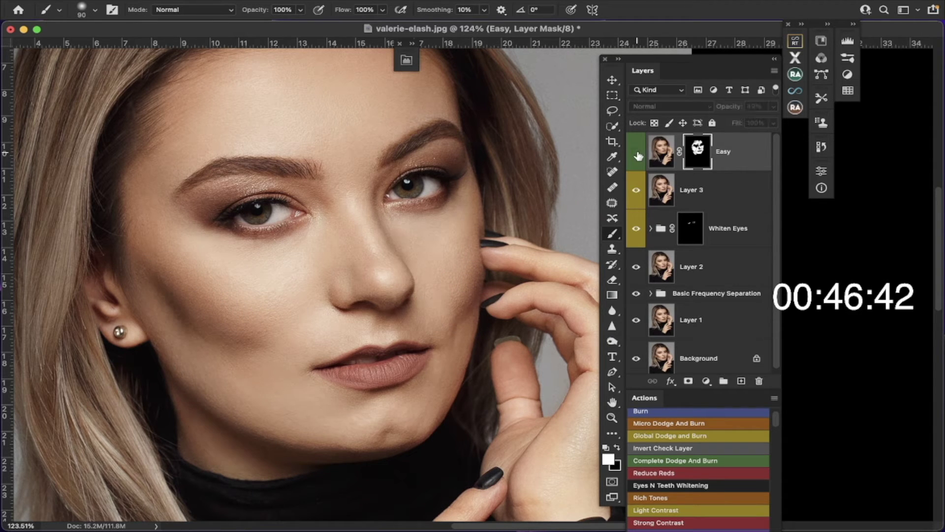
pyautogui.click(637, 153)
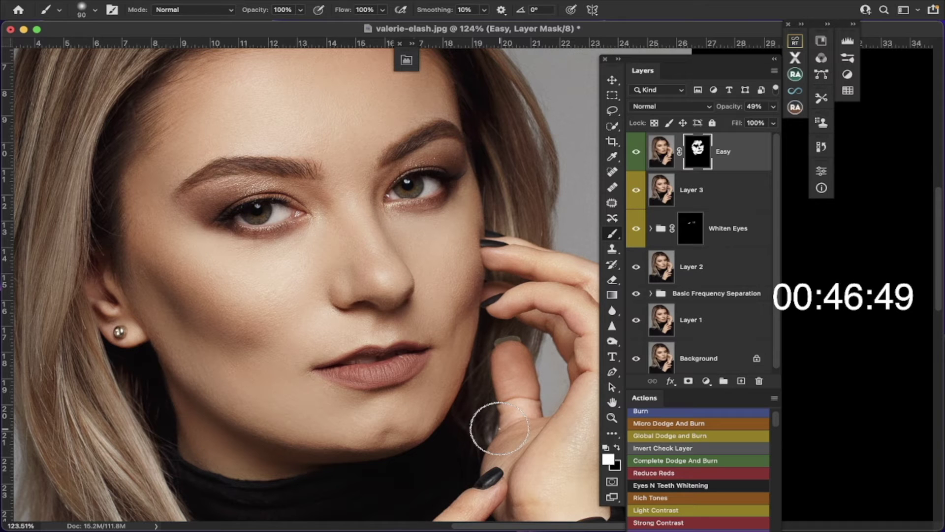
# Switch the foreground colour to black for masking the hand, and select the Zoom tool
pyautogui.press('x')
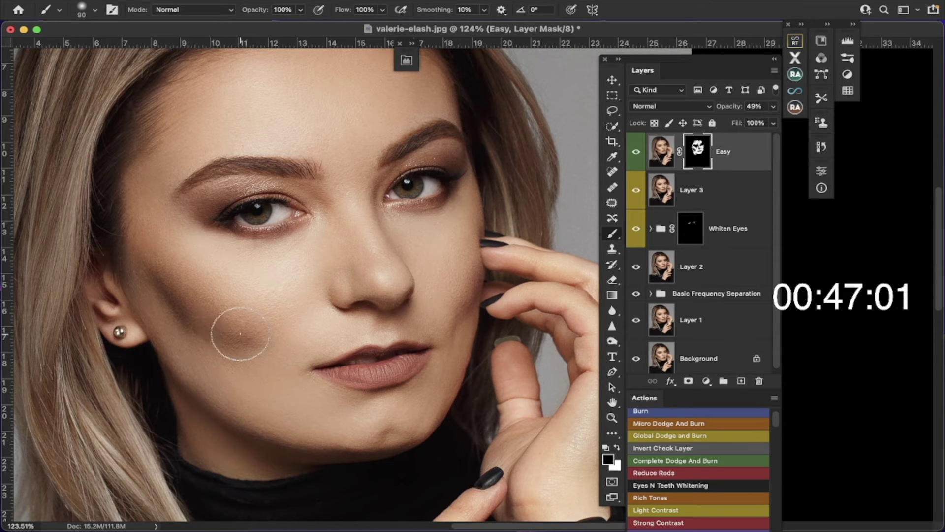
pyautogui.click(612, 417)
# Zoom to 400% on the cheek to inspect the skin texture, then fit the photo on screen
pyautogui.click(194, 319)
pyautogui.click(192, 317)
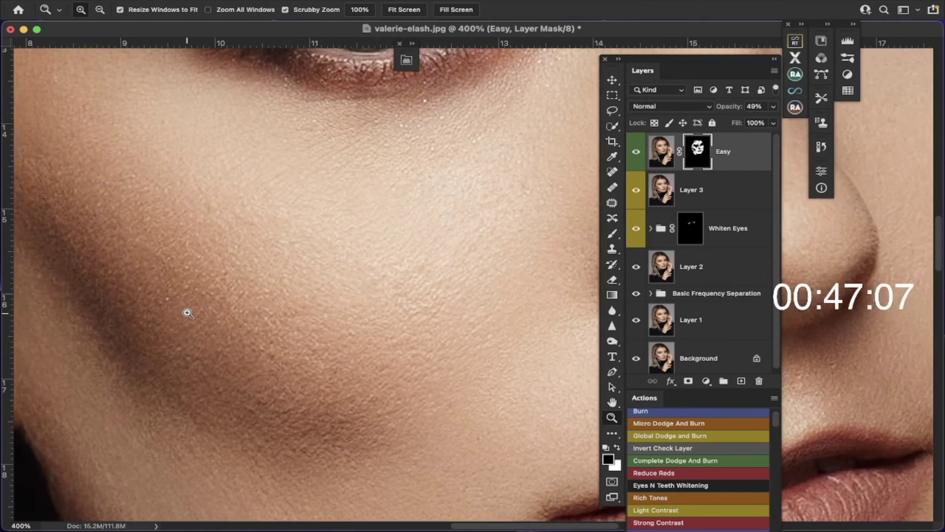
pyautogui.hscroll(-5, 188, 313)
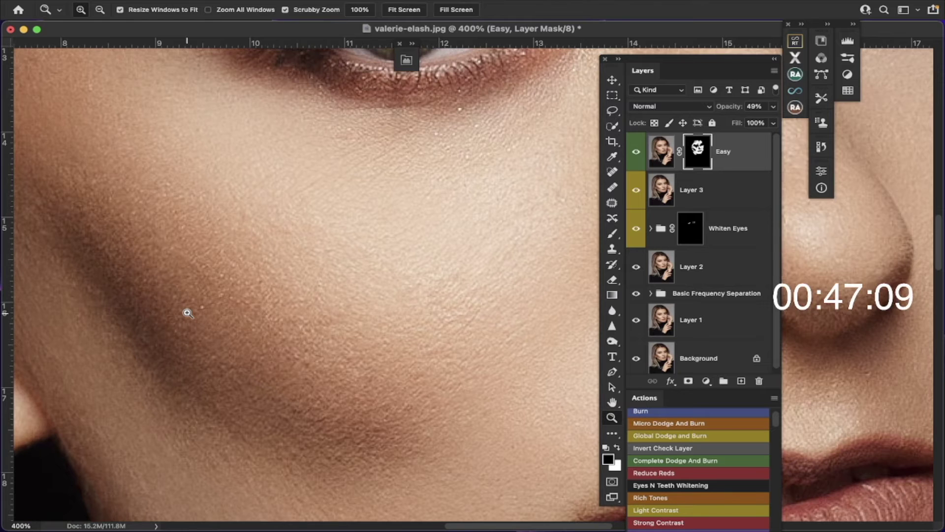
pyautogui.hscroll(5, 188, 313)
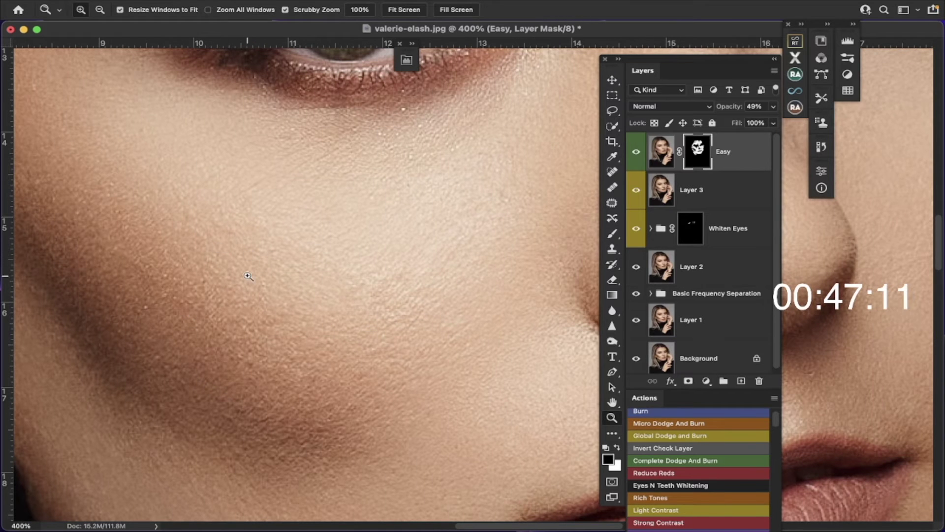
pyautogui.scroll(-7, 180, 295)
pyautogui.scroll(10, 180, 295)
pyautogui.hscroll(-7, 180, 295)
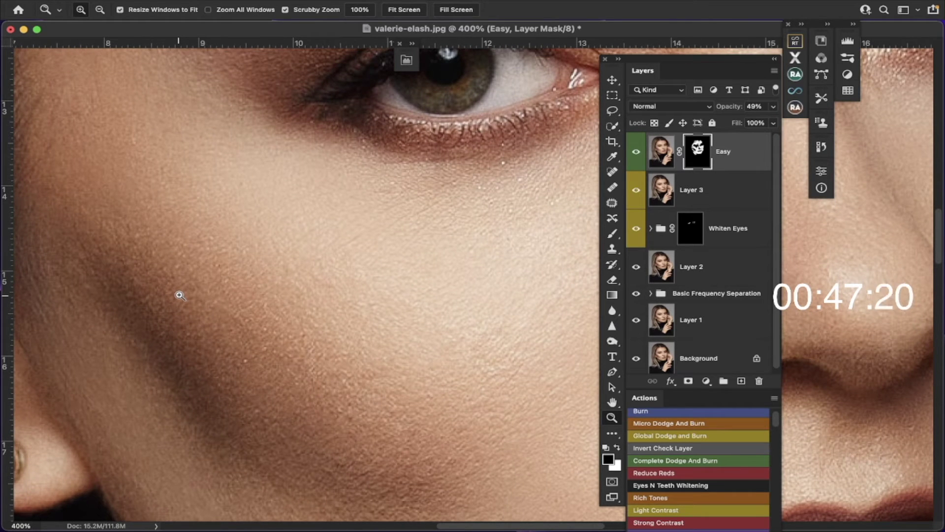
pyautogui.press('super+0')
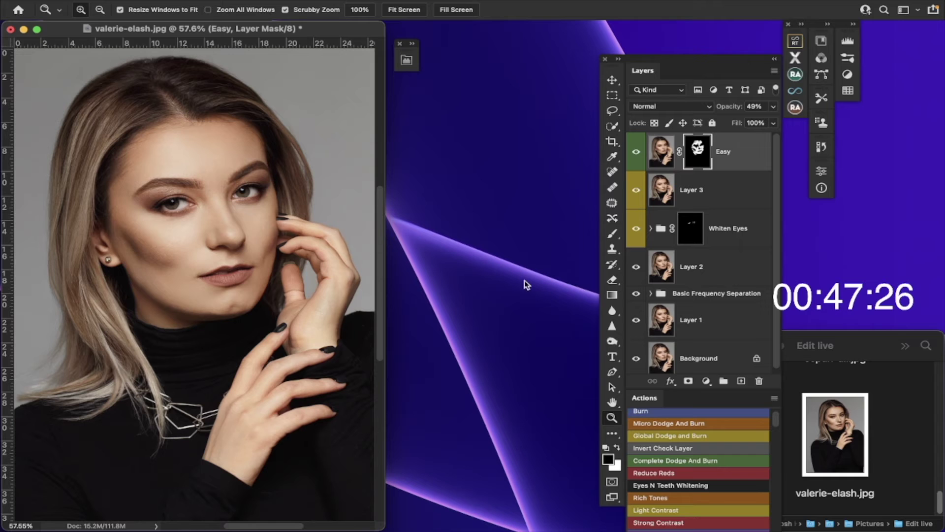
# Switch to white and brush the Easy softening over the cheek on the mask
pyautogui.click(617, 447)
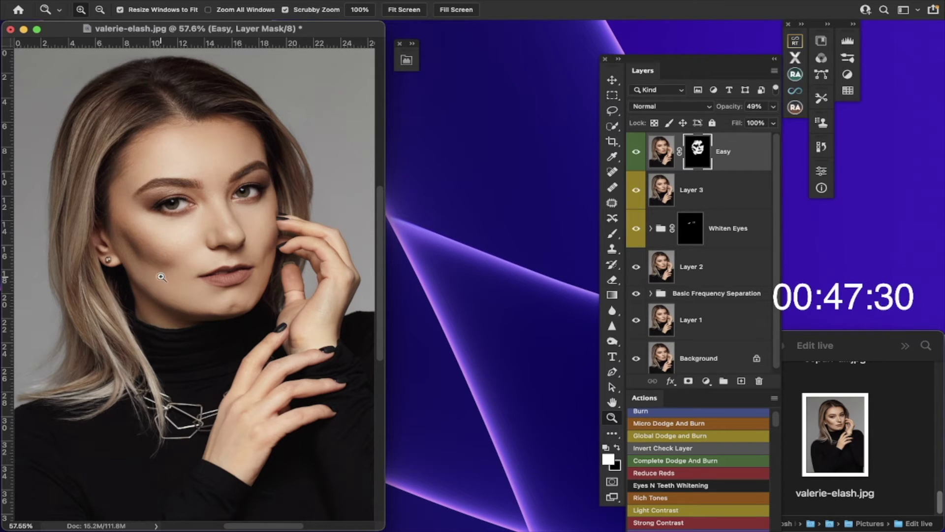
pyautogui.click(613, 233)
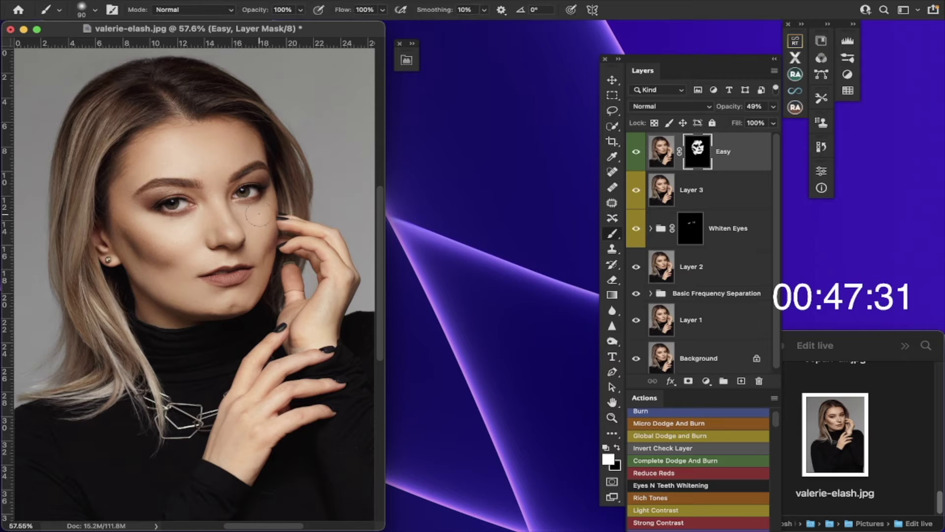
pyautogui.moveTo(152, 257)
pyautogui.mouseDown()
pyautogui.moveTo(128, 227)
pyautogui.moveTo(128, 248)
pyautogui.moveTo(167, 258)
pyautogui.moveTo(108, 215)
pyautogui.moveTo(167, 251)
pyautogui.moveTo(135, 257)
pyautogui.moveTo(122, 224)
pyautogui.mouseUp()
pyautogui.moveTo(179, 266); pyautogui.dragTo(183, 268)
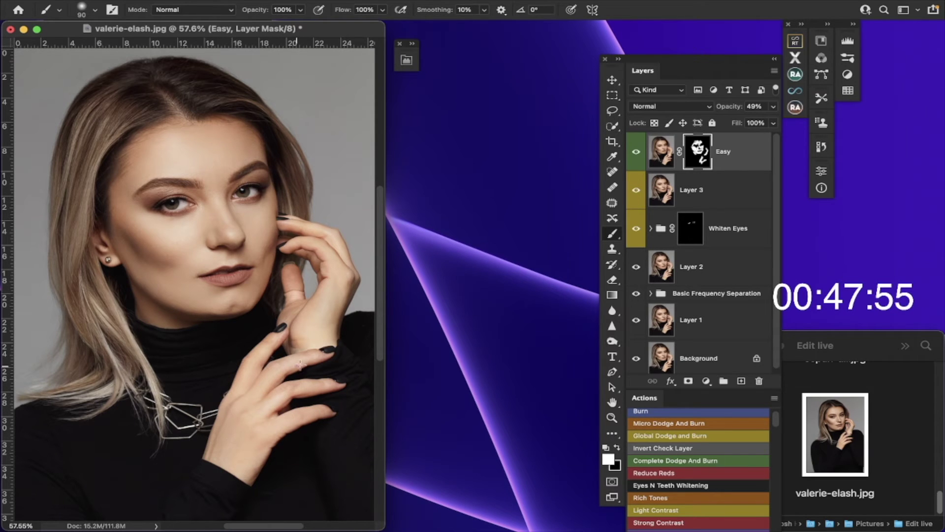
# Paint the softening onto the chin, then stamp all visible layers into a new Layer 4
pyautogui.click(232, 311)
pyautogui.scroll(2, 233, 311)
pyautogui.hscroll(-2, 231, 311)
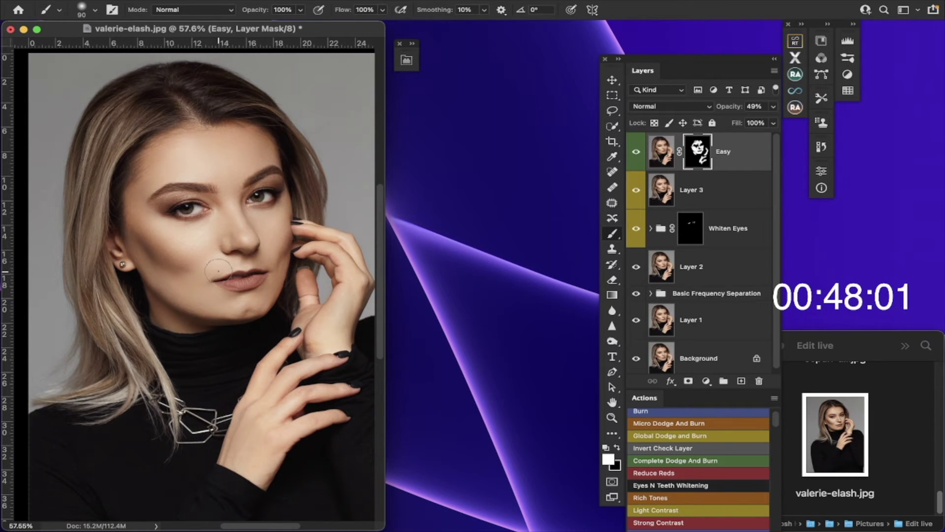
pyautogui.hscroll(2, 218, 270)
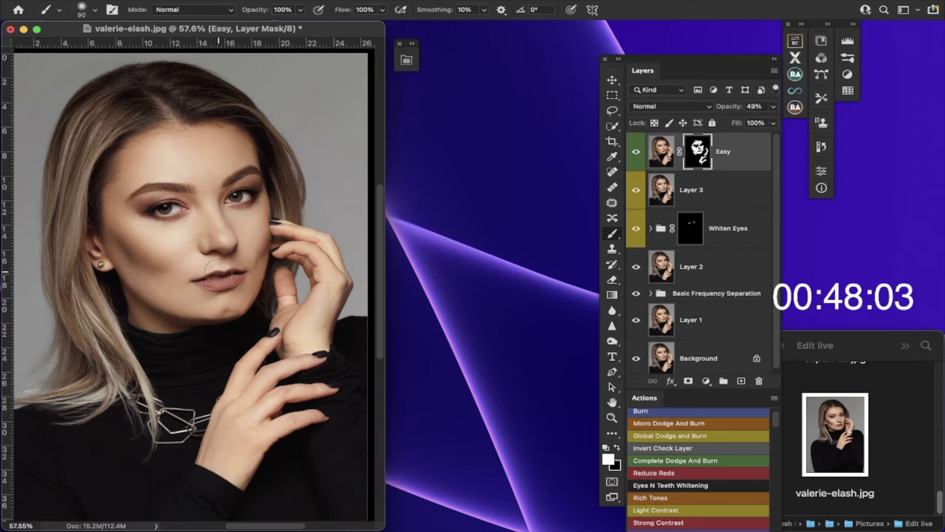
pyautogui.hscroll(-1, 218, 273)
pyautogui.scroll(-1, 218, 273)
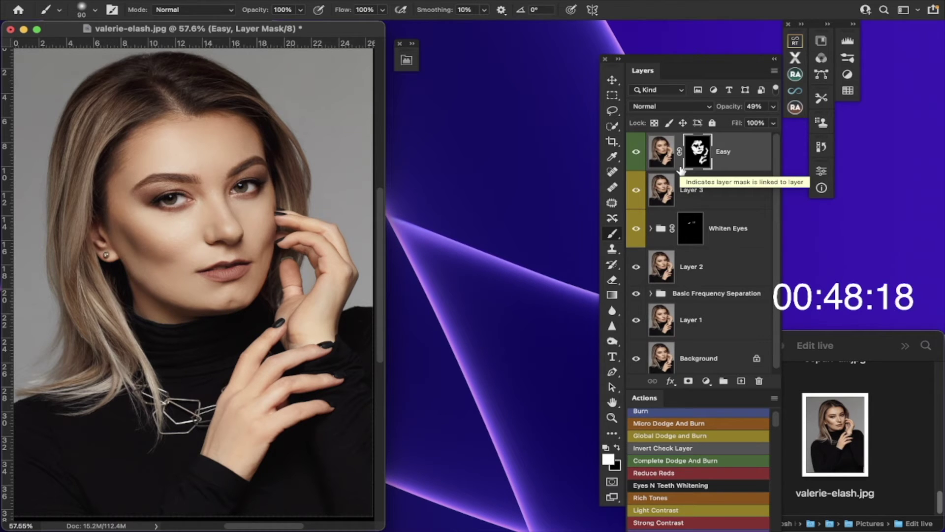
pyautogui.press('super+alt+shift+e')
# Run the DnB Rome action to add a dodge-and-burn group
pyautogui.scroll(-2, 696, 264)
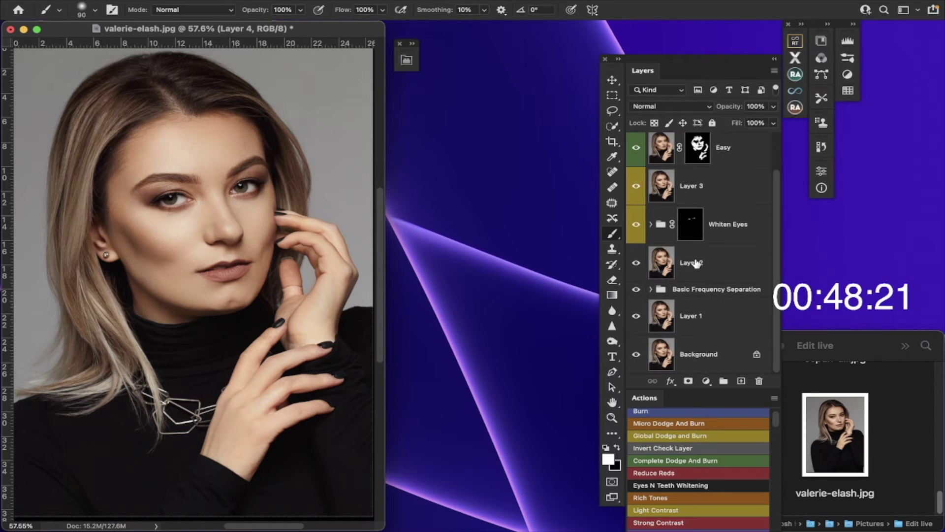
pyautogui.scroll(2, 707, 248)
pyautogui.scroll(-5, 717, 442)
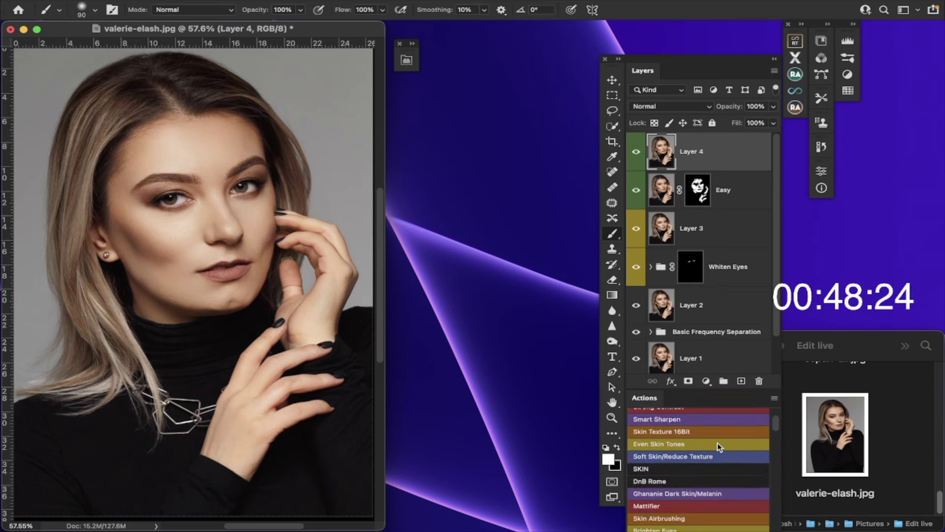
pyautogui.click(692, 481)
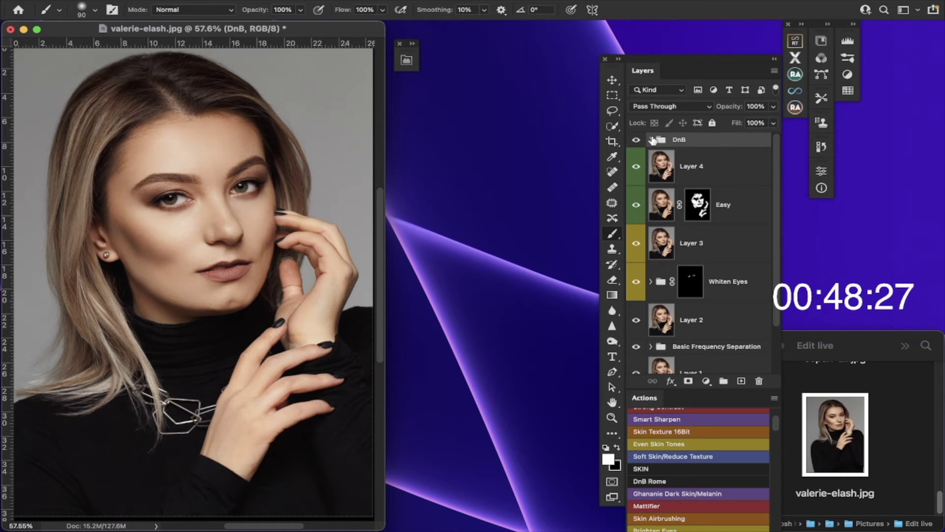
# On the B layer's mask, burn shadows along the left cheek, right cheek and jawline
pyautogui.click(652, 140)
pyautogui.click(717, 167)
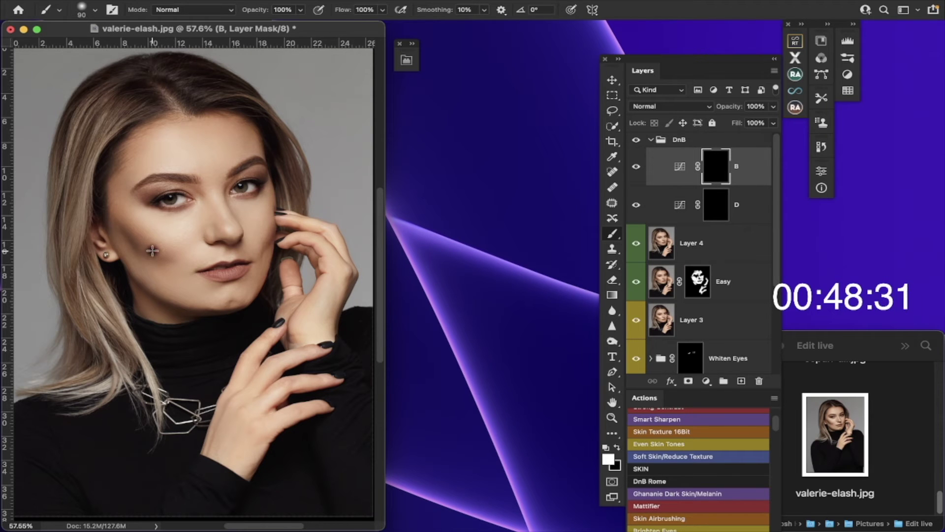
pyautogui.moveTo(152, 252); pyautogui.dragTo(121, 229)
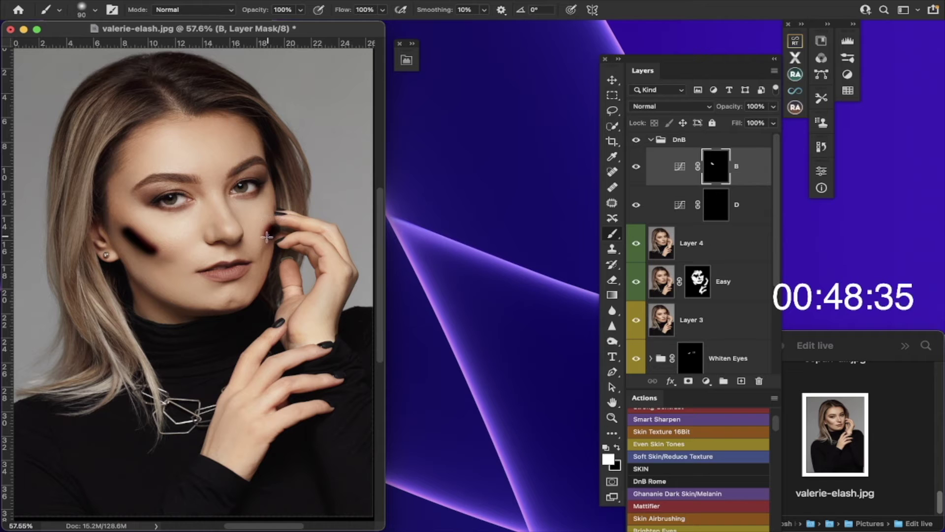
pyautogui.moveTo(266, 238); pyautogui.dragTo(268, 244)
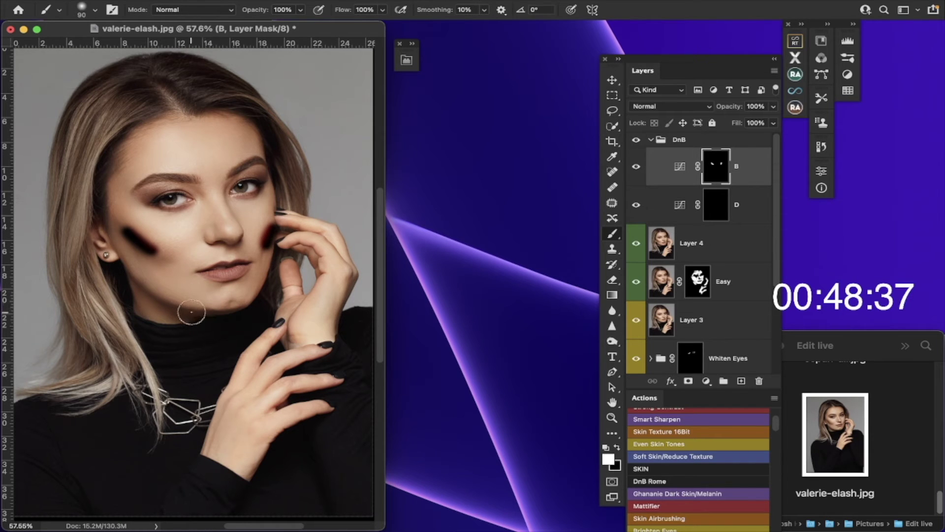
pyautogui.moveTo(192, 311); pyautogui.dragTo(131, 275)
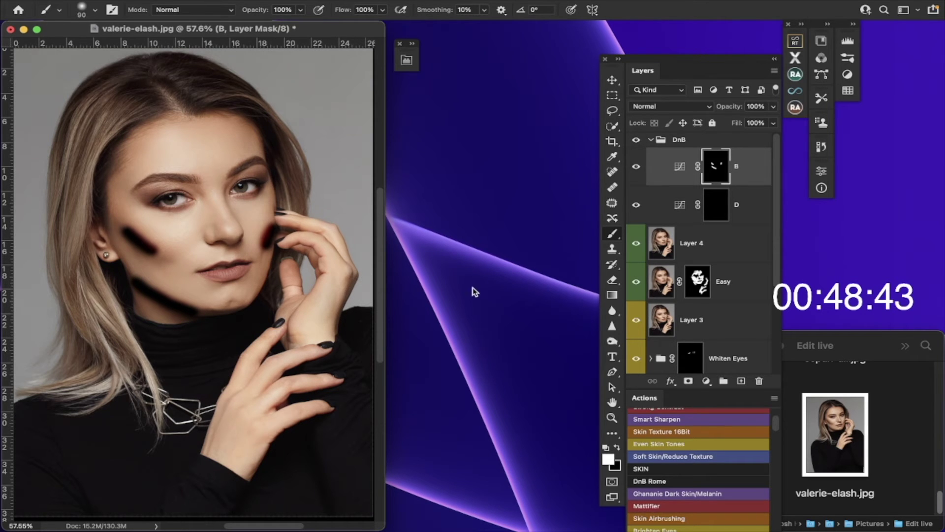
# Feather the B layer mask to about 163 px so the burn strokes blend in
pyautogui.doubleClick(716, 167)
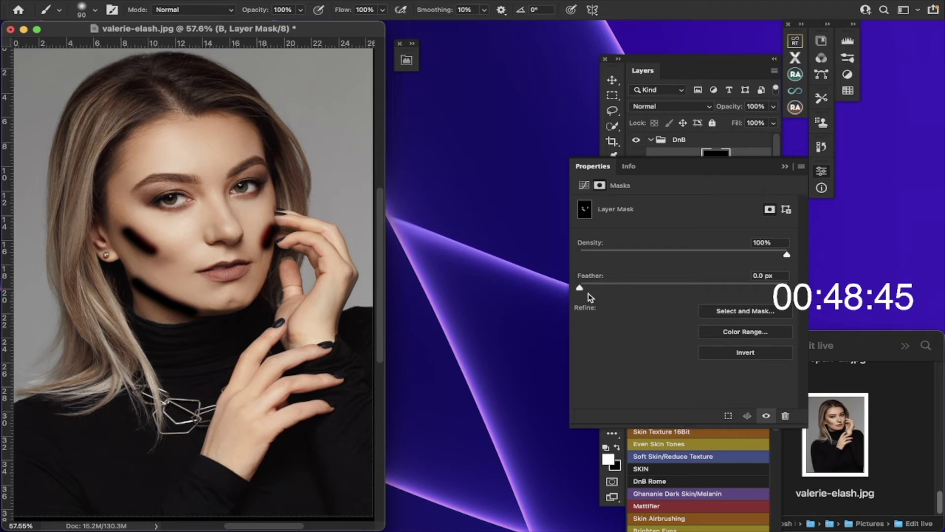
pyautogui.moveTo(582, 289); pyautogui.dragTo(723, 285)
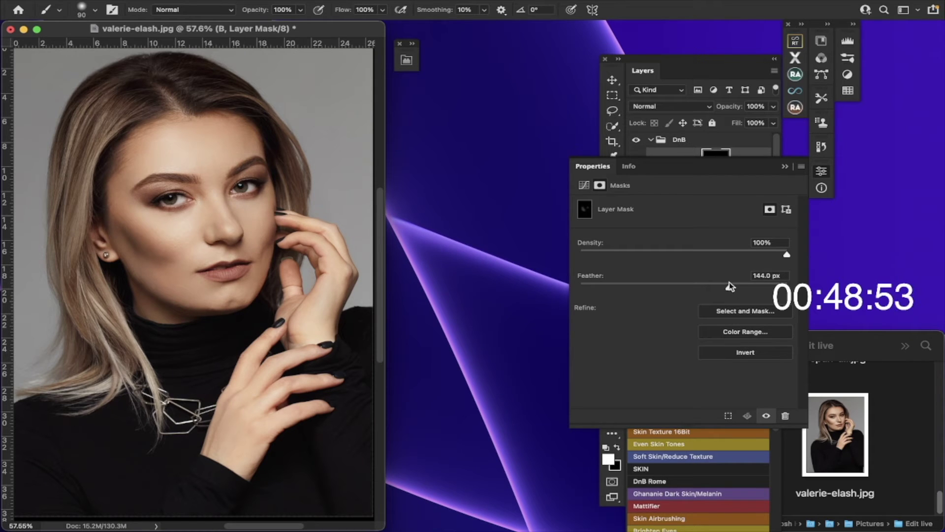
pyautogui.moveTo(729, 282); pyautogui.dragTo(734, 283)
pyautogui.click(785, 167)
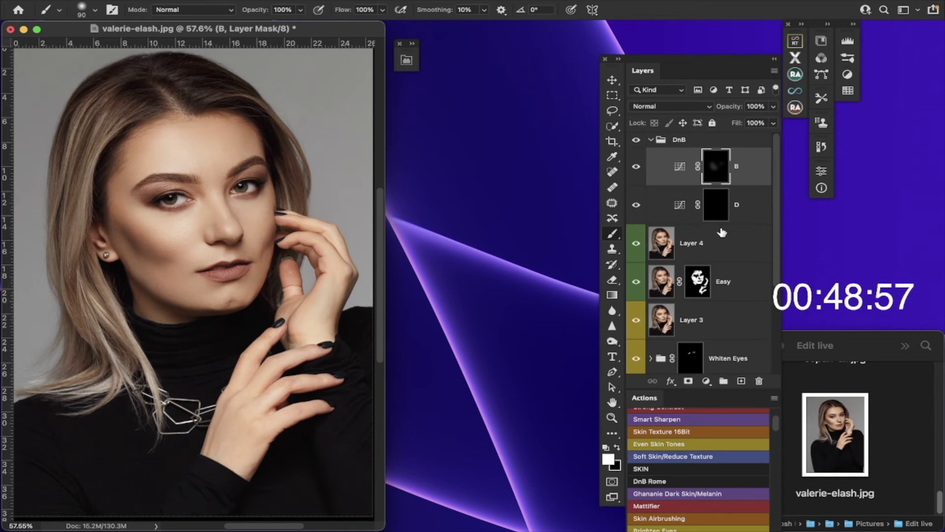
# Paint highlights on the D layer's mask over the forehead, cheek, nose bridge and chin
pyautogui.click(717, 206)
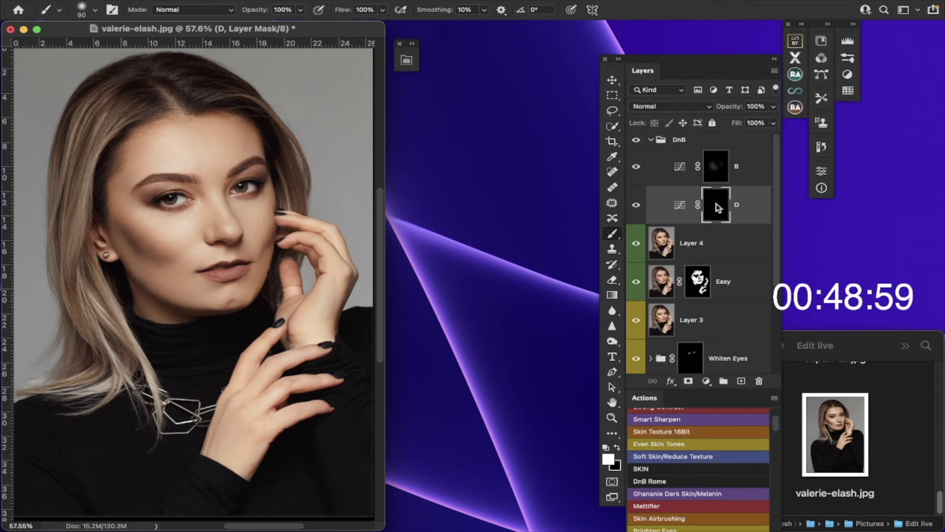
pyautogui.moveTo(185, 148)
pyautogui.mouseDown()
pyautogui.moveTo(169, 152)
pyautogui.moveTo(164, 140)
pyautogui.moveTo(186, 163)
pyautogui.mouseUp()
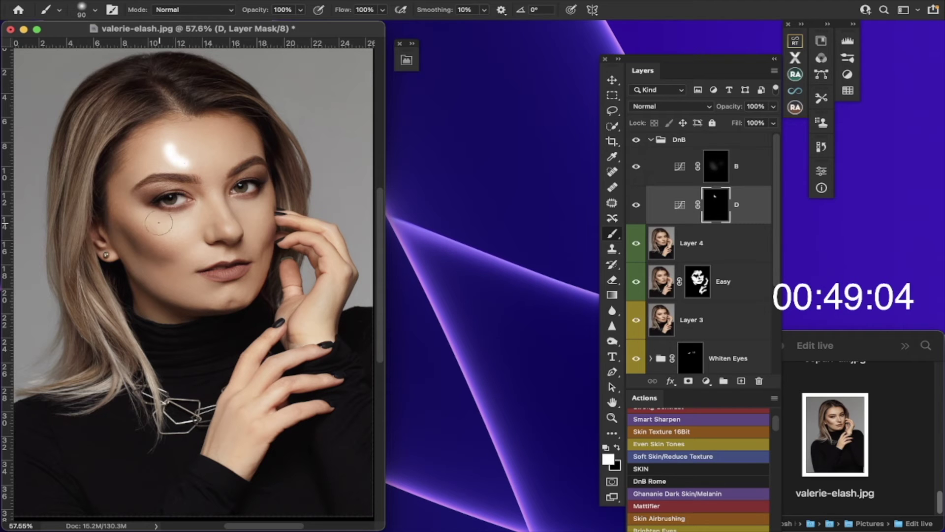
pyautogui.moveTo(153, 220); pyautogui.dragTo(202, 251)
pyautogui.moveTo(223, 210)
pyautogui.mouseDown()
pyautogui.moveTo(216, 192)
pyautogui.moveTo(258, 205)
pyautogui.moveTo(251, 213)
pyautogui.mouseUp()
pyautogui.moveTo(224, 299)
pyautogui.mouseDown()
pyautogui.moveTo(238, 294)
pyautogui.moveTo(183, 301)
pyautogui.moveTo(193, 294)
pyautogui.moveTo(144, 272)
pyautogui.moveTo(123, 245)
pyautogui.mouseUp()
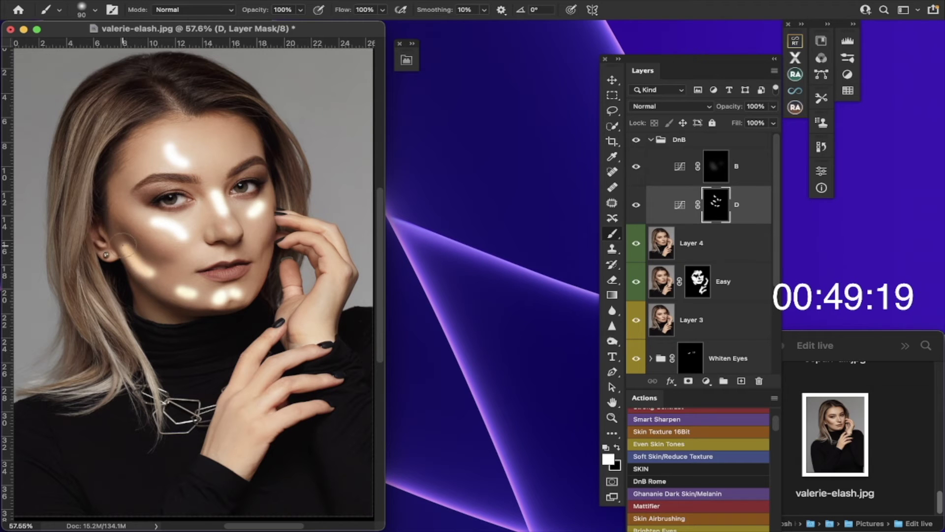
# Feather the D mask to 144 px and collapse the DnB group
pyautogui.doubleClick(717, 200)
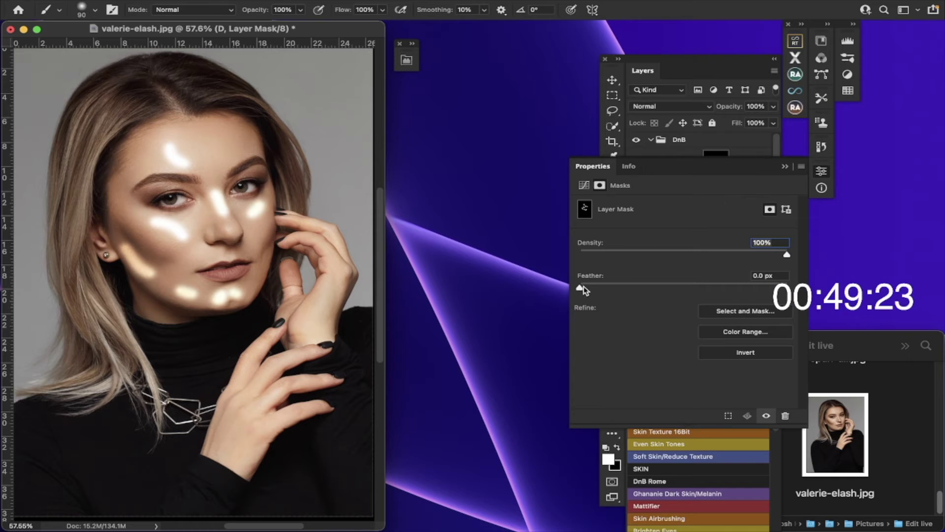
pyautogui.moveTo(585, 291); pyautogui.dragTo(718, 291)
pyautogui.click(783, 168)
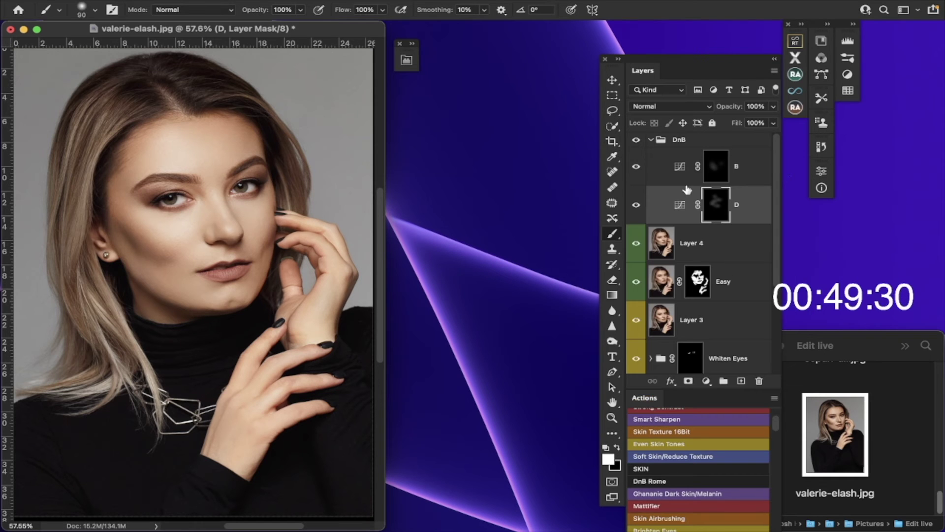
pyautogui.click(651, 141)
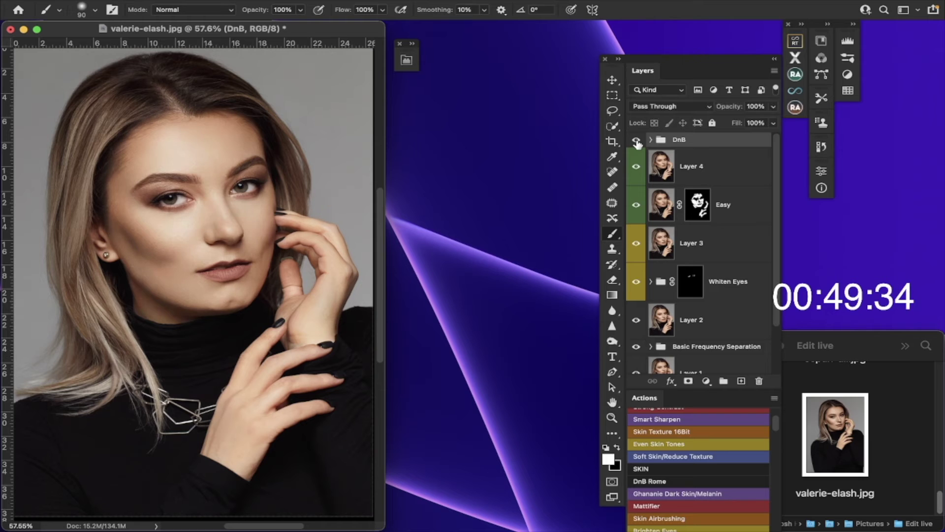
# Toggle the DnB group's visibility off and on twice, then widen the document window
pyautogui.click(637, 141)
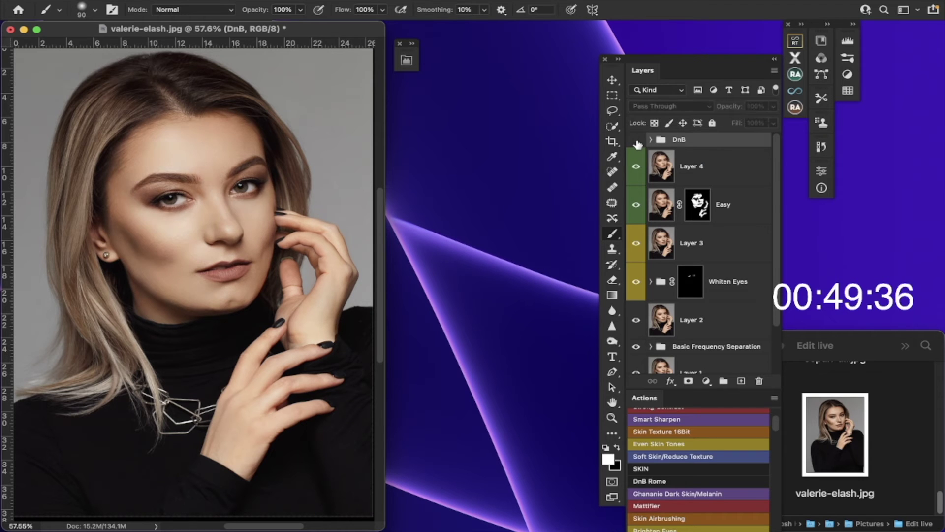
pyautogui.click(636, 141)
pyautogui.click(637, 141)
pyautogui.click(636, 141)
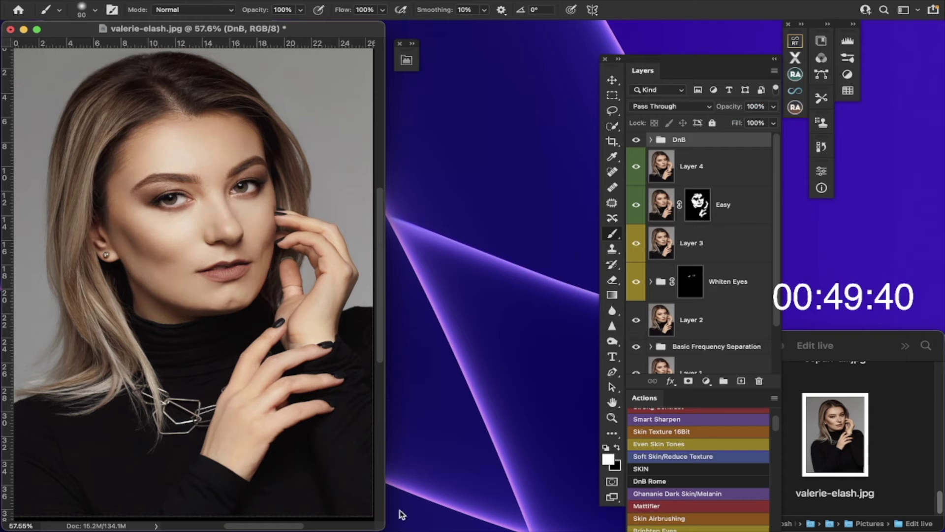
pyautogui.moveTo(385, 527); pyautogui.dragTo(517, 529)
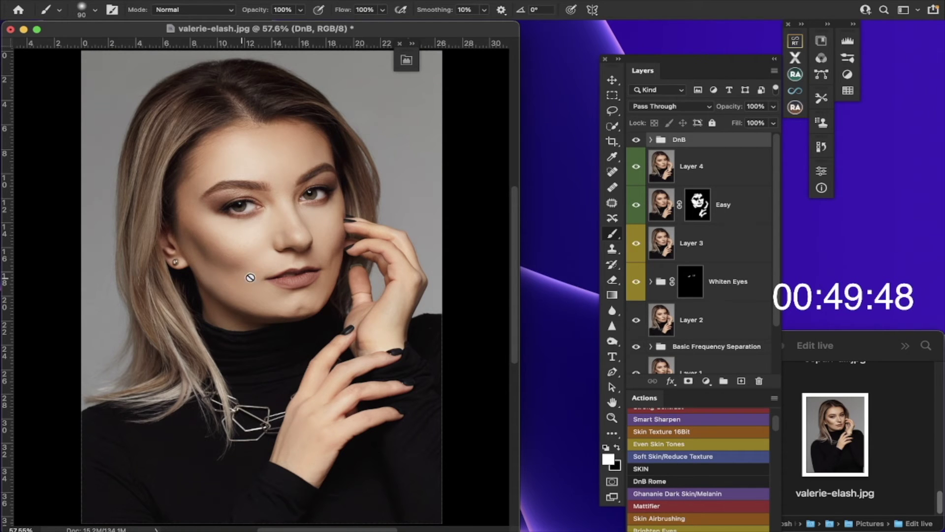
pyautogui.scroll(-2, 719, 254)
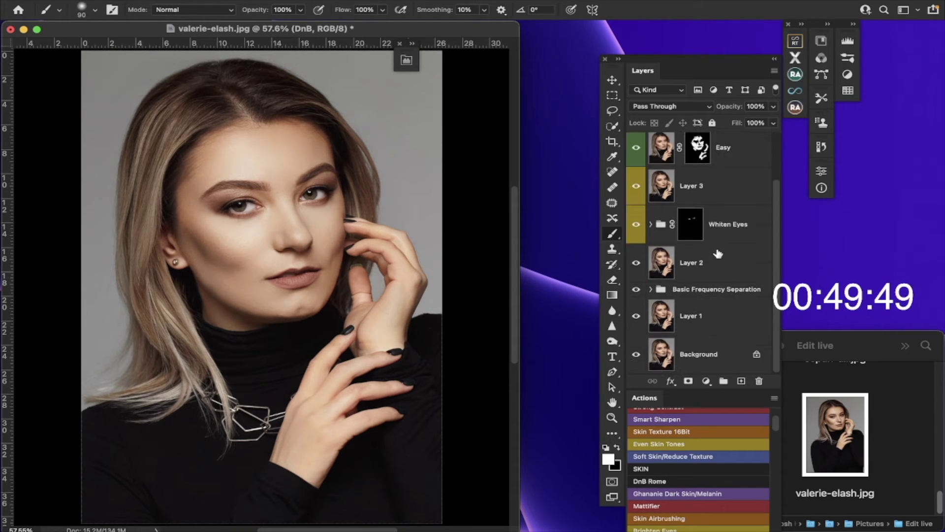
pyautogui.keyDown('alt'); pyautogui.click(637, 355); pyautogui.keyUp('alt')
pyautogui.keyDown('alt'); pyautogui.click(636, 356); pyautogui.keyUp('alt')
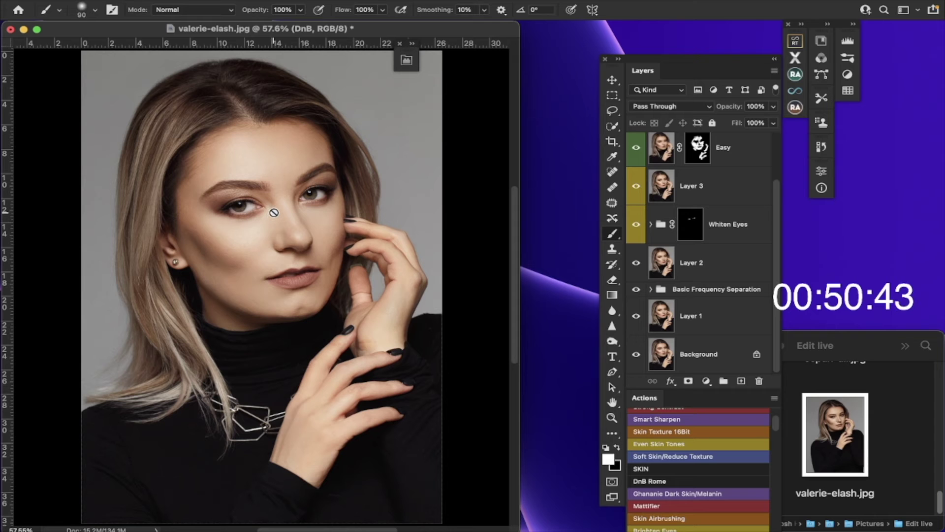
# Pan across the canvas to inspect the retouched cheeks, jaw and skin
pyautogui.hscroll(-2, 274, 213)
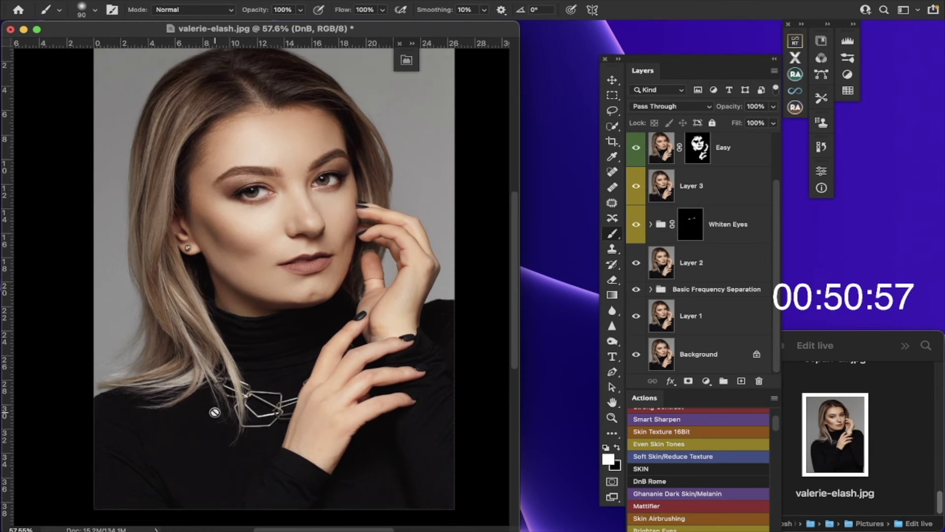
pyautogui.hscroll(-2, 215, 394)
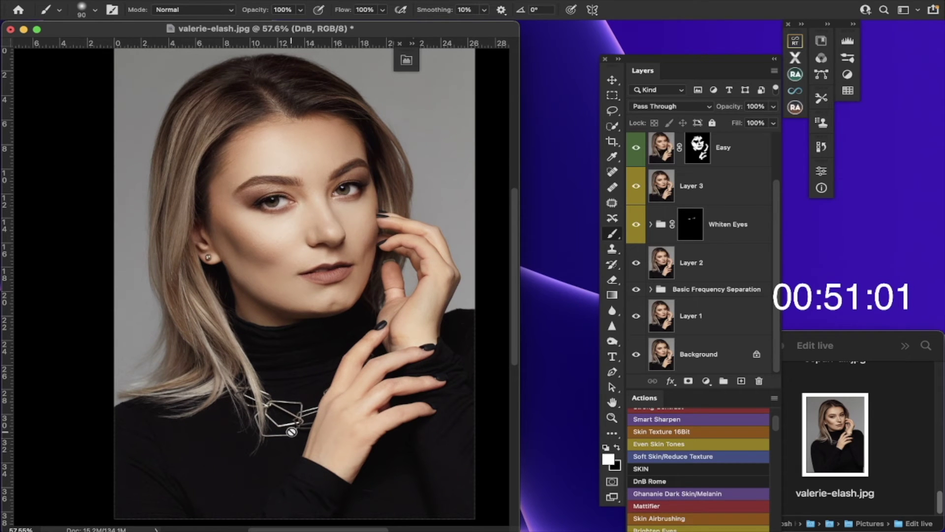
pyautogui.hscroll(-2, 325, 424)
pyautogui.scroll(-1, 325, 423)
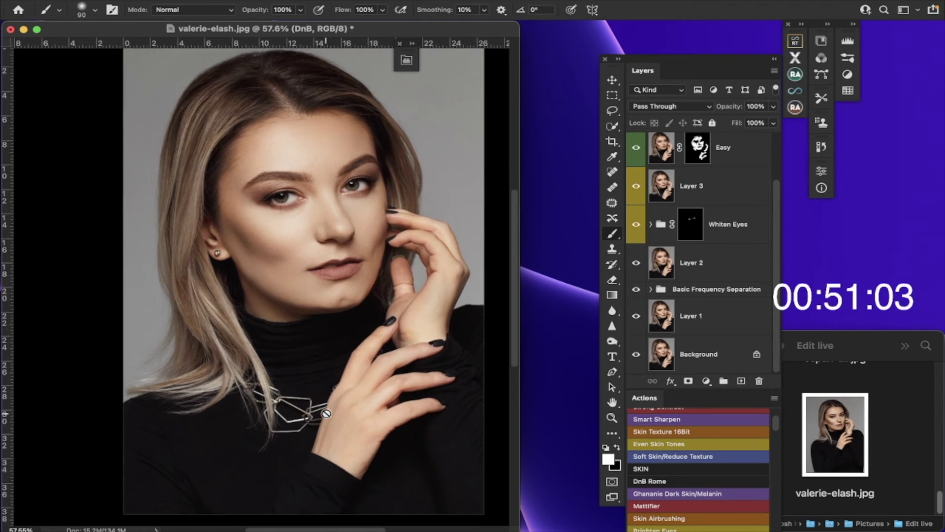
pyautogui.hscroll(2, 320, 355)
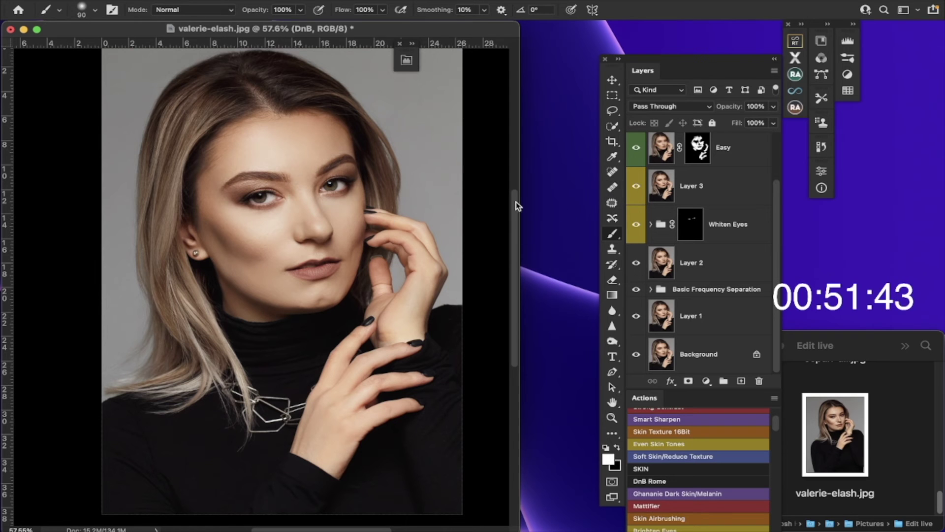
pyautogui.scroll(-2, 516, 218)
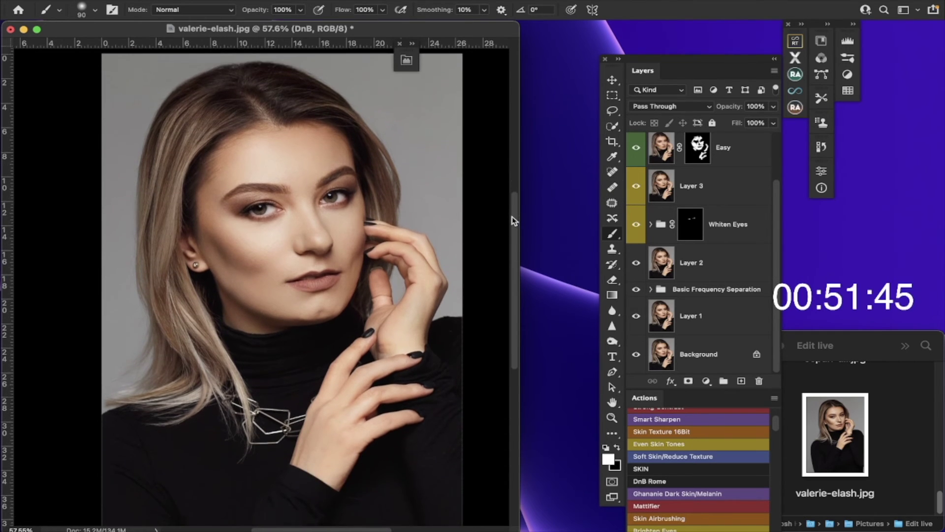
pyautogui.scroll(2, 512, 227)
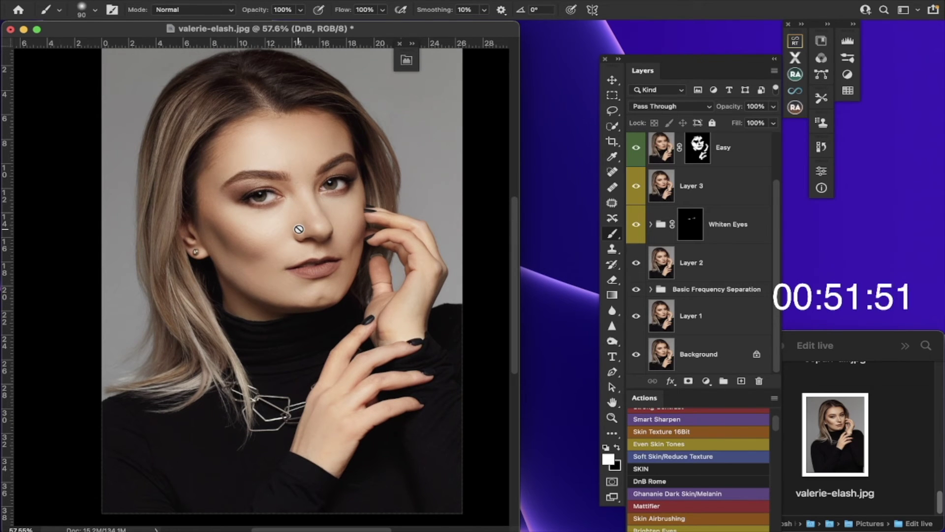
pyautogui.scroll(2, 368, 237)
pyautogui.hscroll(2, 368, 236)
pyautogui.hscroll(-2, 368, 236)
pyautogui.scroll(-2, 368, 236)
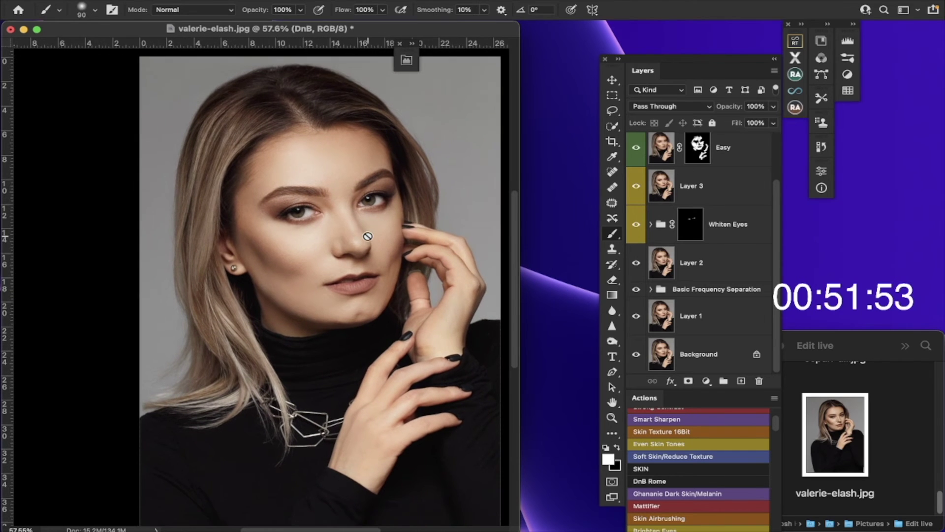
pyautogui.hscroll(3, 368, 236)
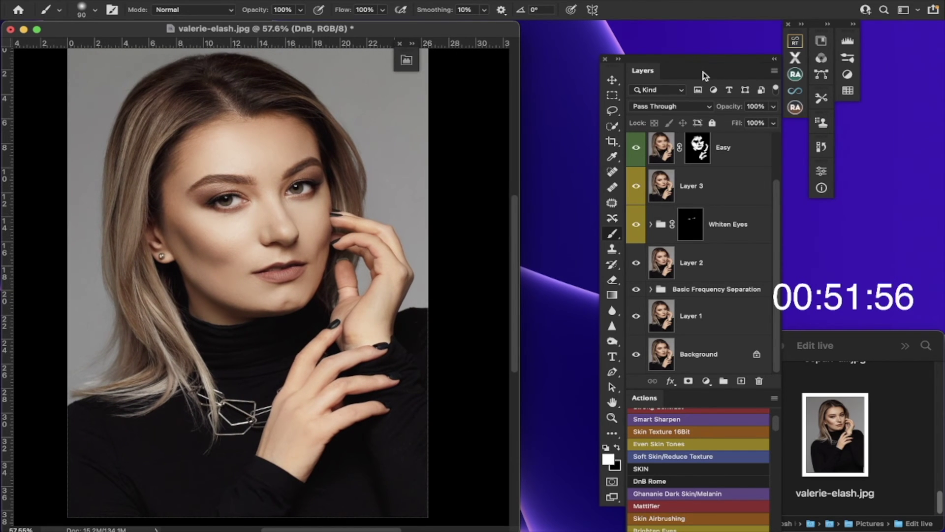
# Move the Layers and Actions panel group up and to the left
pyautogui.moveTo(711, 59); pyautogui.dragTo(699, 24)
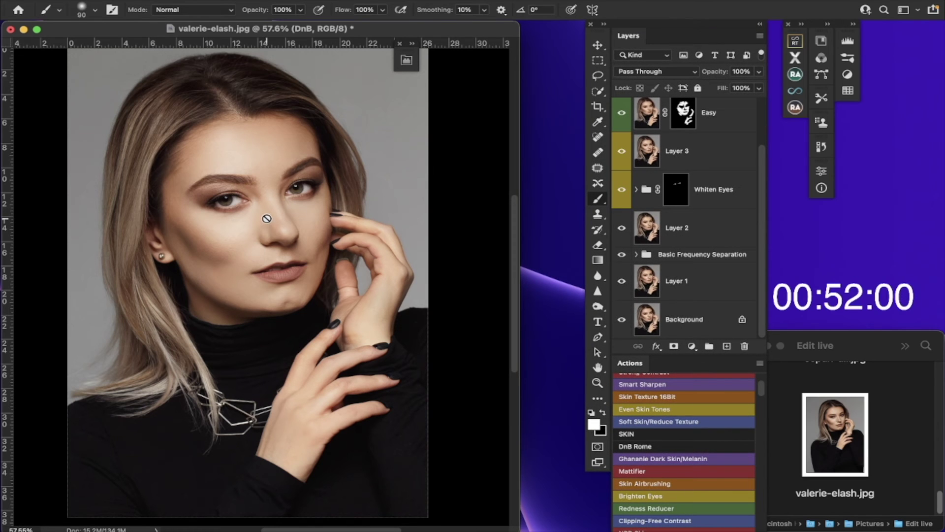
pyautogui.scroll(1, 267, 218)
pyautogui.scroll(-1, 266, 219)
pyautogui.hscroll(-1, 266, 218)
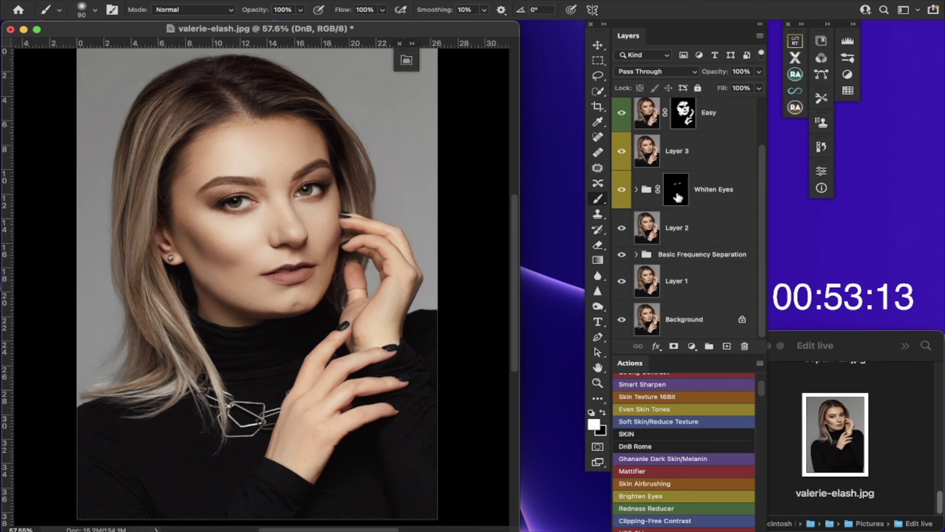
pyautogui.scroll(1, 678, 197)
pyautogui.scroll(-1, 678, 197)
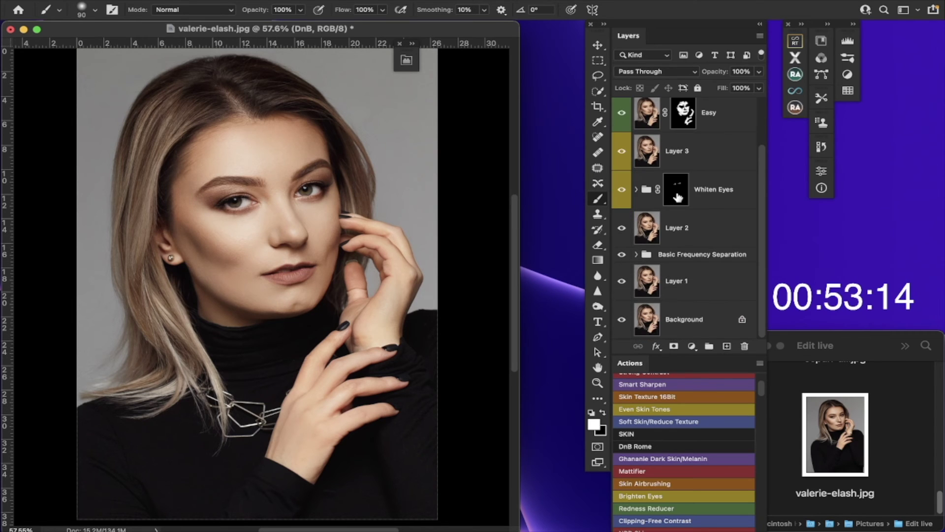
pyautogui.rightClick(841, 429)
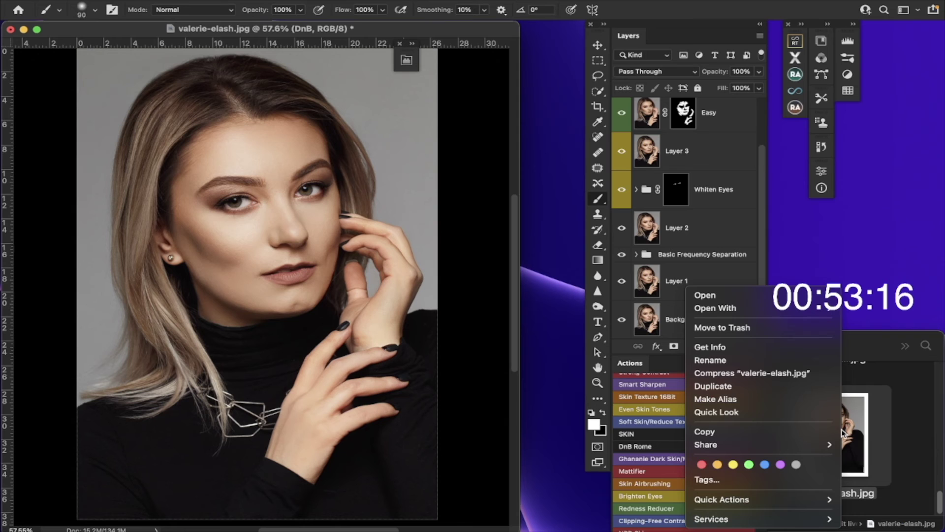
pyautogui.click(772, 350)
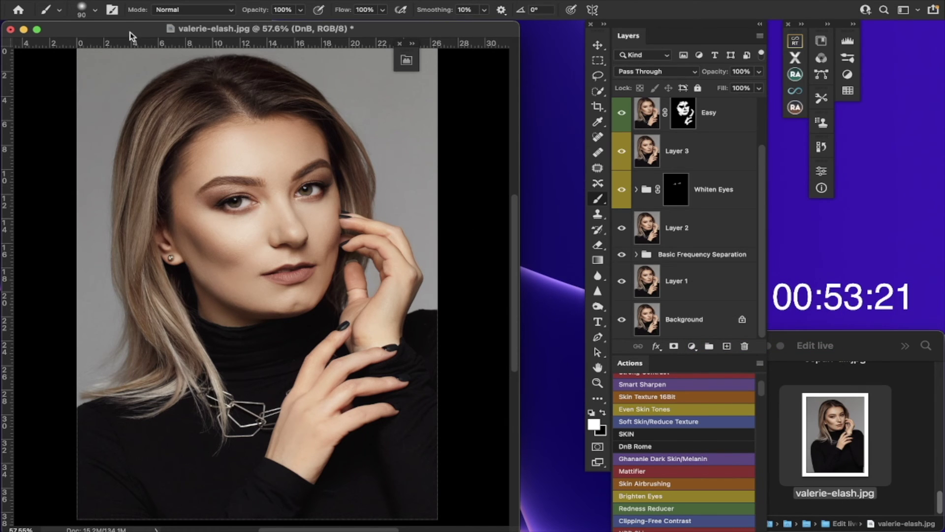
pyautogui.moveTo(129, 31); pyautogui.dragTo(221, 34)
pyautogui.click(59, 32)
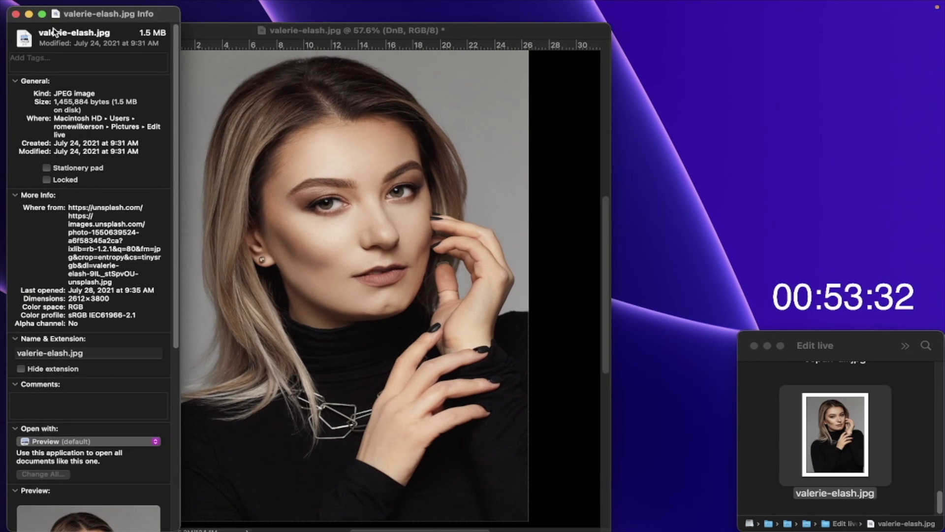
pyautogui.click(16, 13)
pyautogui.click(170, 31)
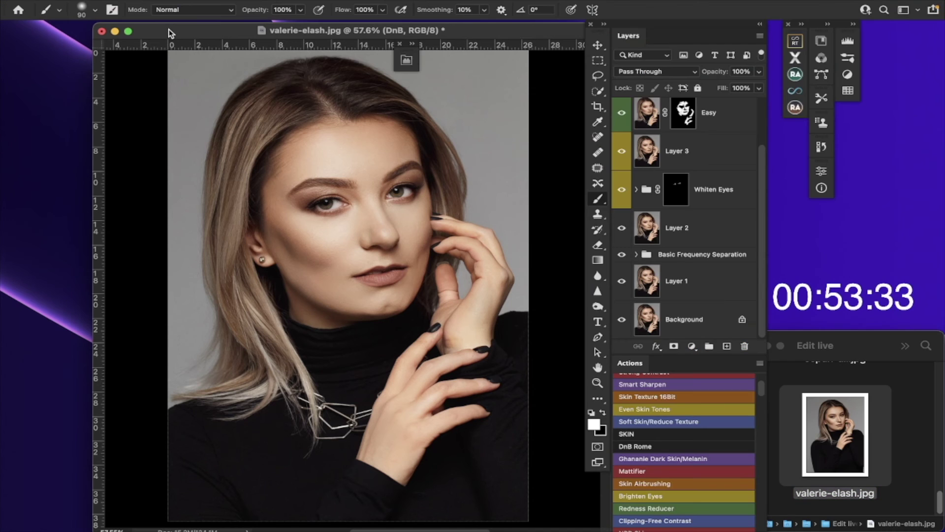
# Move the document window back left and zoom into the face to 200%
pyautogui.moveTo(170, 32); pyautogui.dragTo(82, 32)
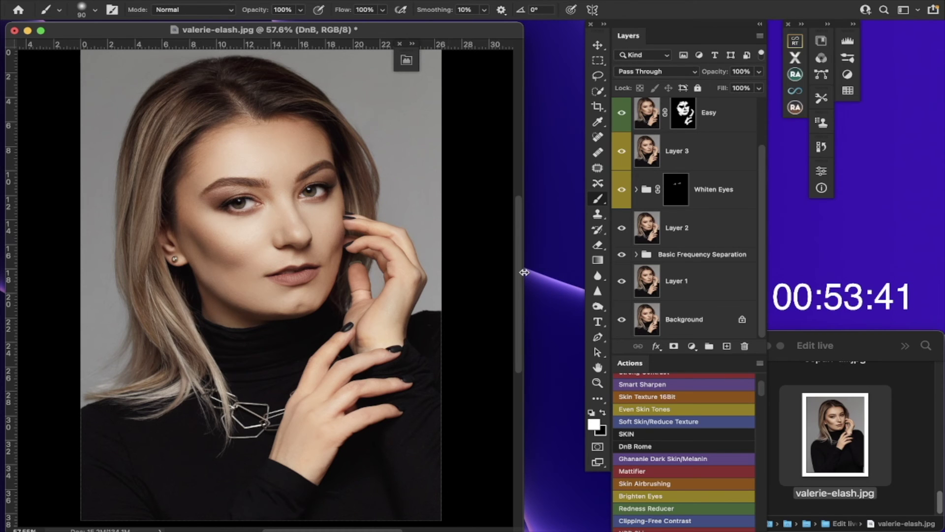
pyautogui.scroll(-3, 521, 267)
pyautogui.scroll(3, 523, 284)
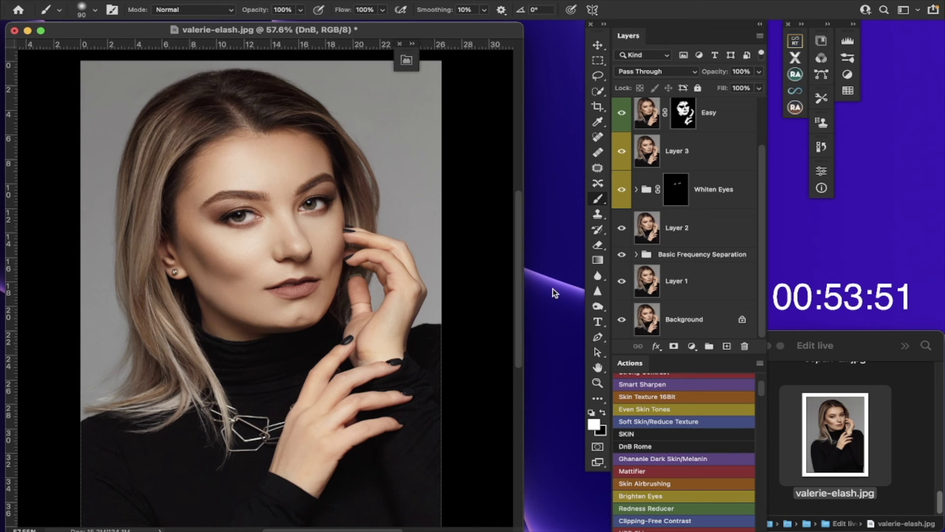
pyautogui.click(597, 384)
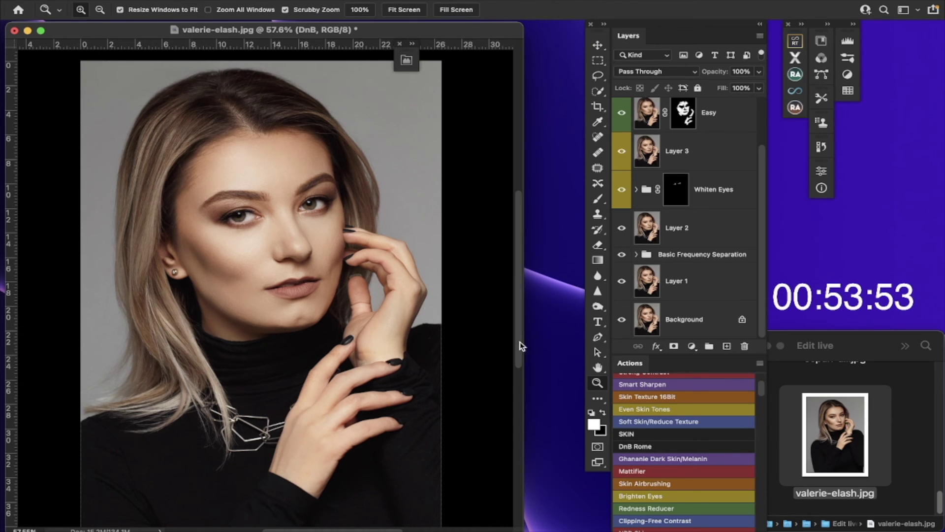
pyautogui.click(264, 244)
pyautogui.click(264, 244)
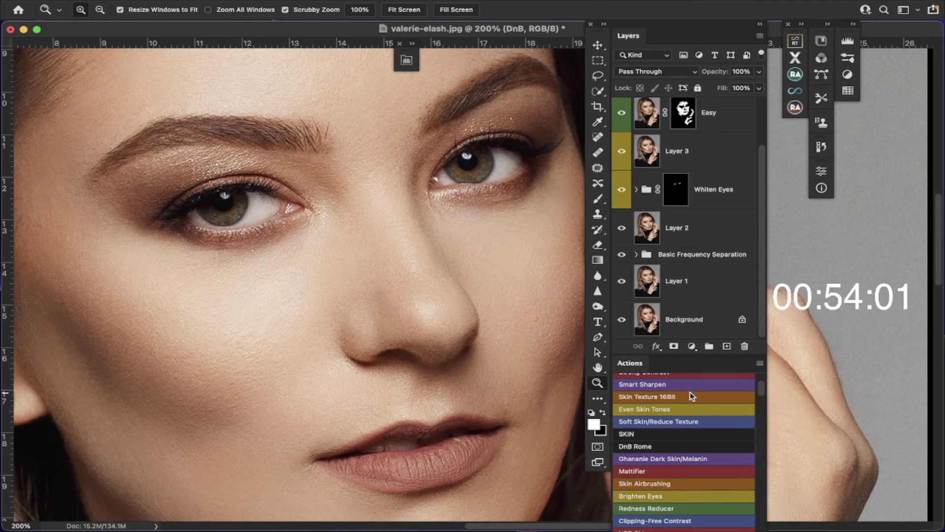
# Scroll the Actions panel up to reveal the Smart Sharpen action
pyautogui.scroll(-5, 692, 396)
pyautogui.scroll(-6, 692, 397)
pyautogui.scroll(6, 692, 397)
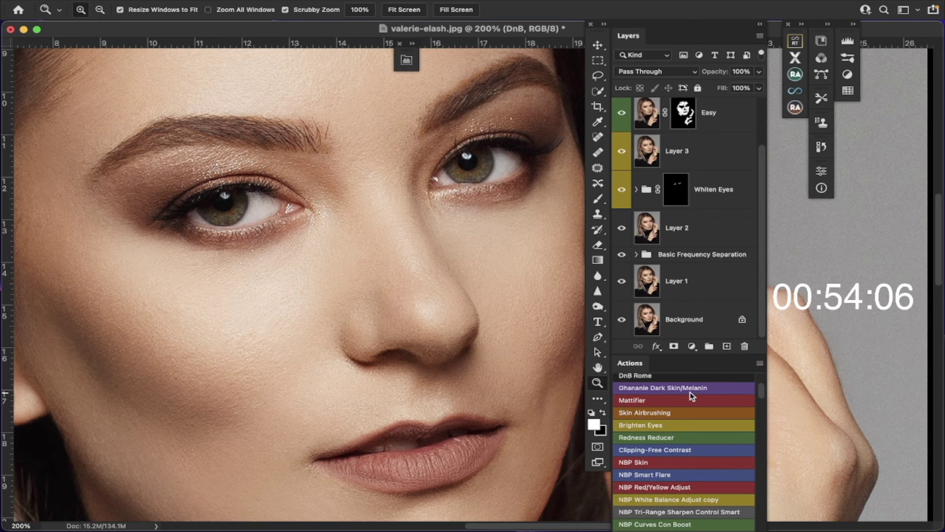
pyautogui.scroll(1, 699, 432)
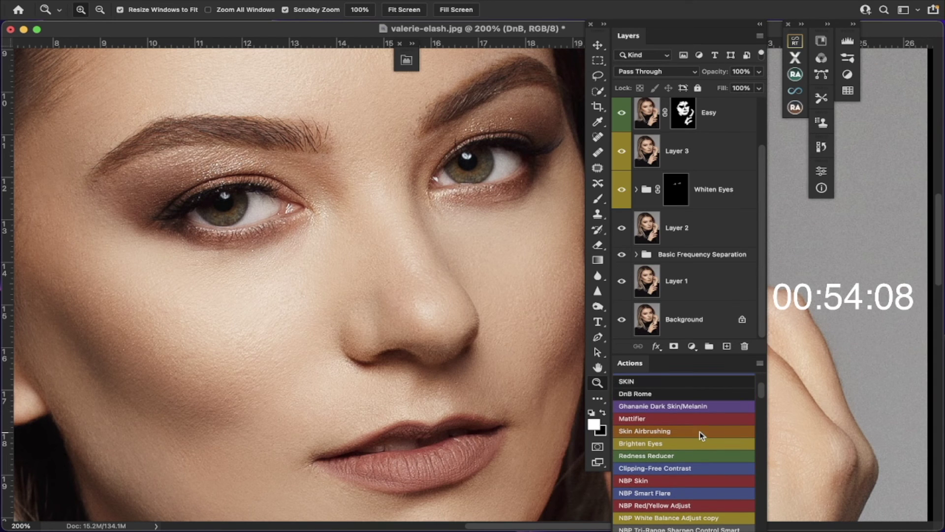
pyautogui.scroll(3, 699, 432)
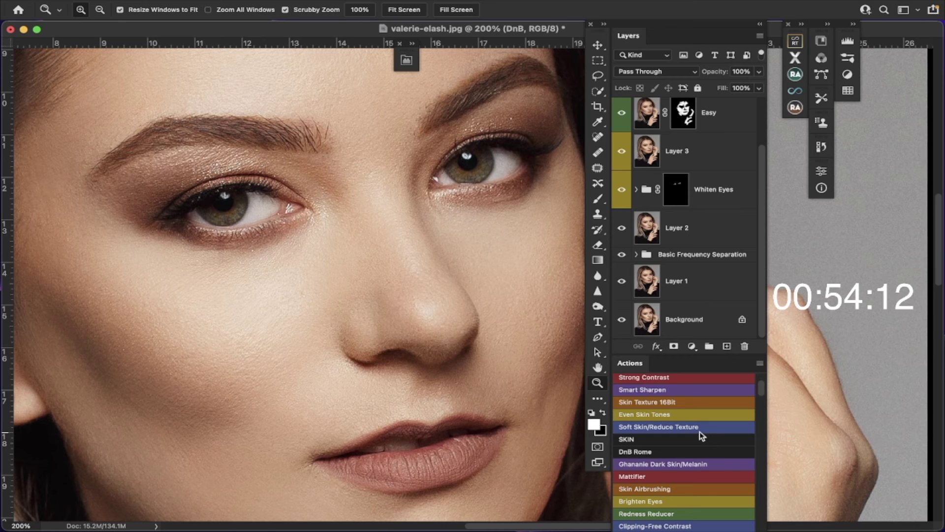
pyautogui.scroll(2, 699, 432)
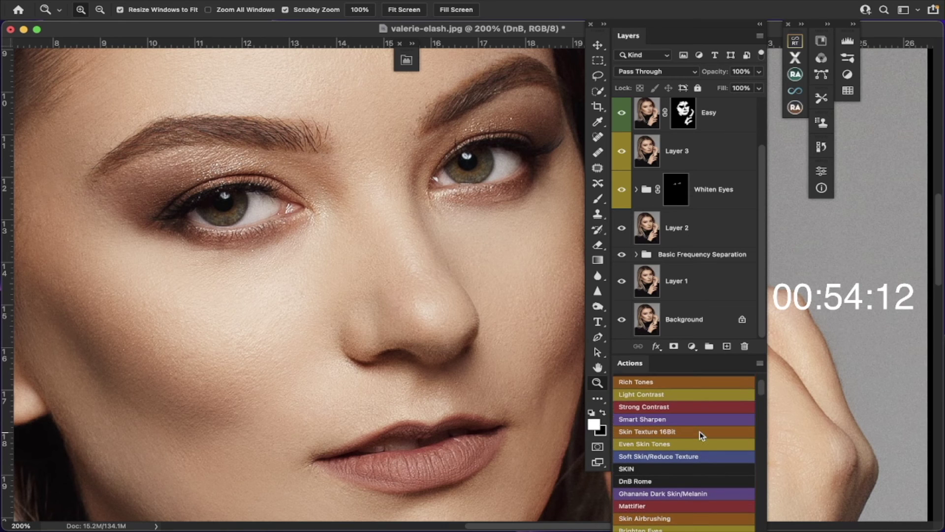
# Run the Smart Sharpen action with a High Pass radius of 1.3 pixels
pyautogui.click(650, 419)
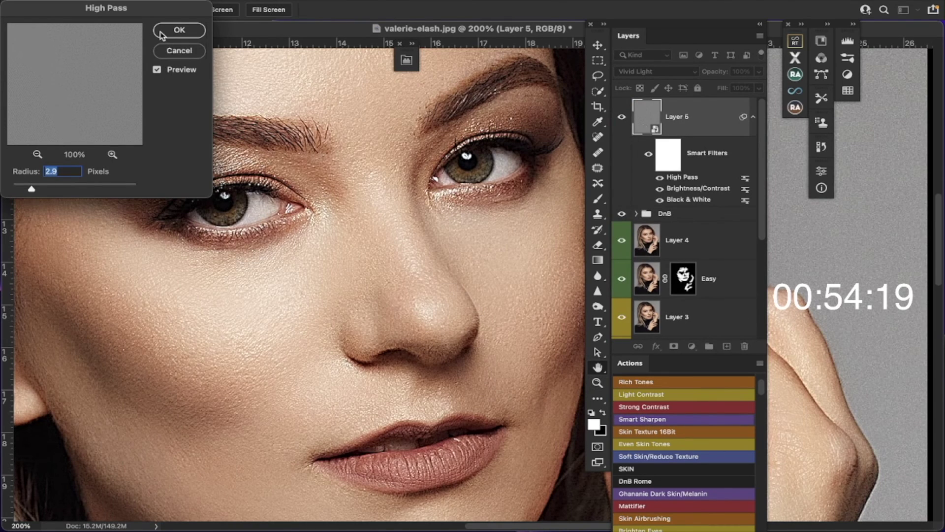
pyautogui.moveTo(161, 8); pyautogui.dragTo(362, 152)
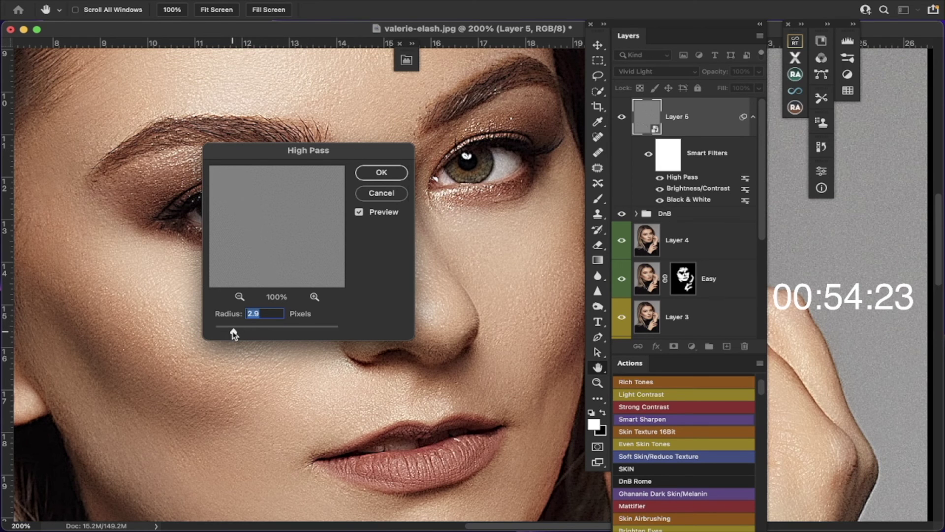
pyautogui.moveTo(233, 330); pyautogui.dragTo(223, 328)
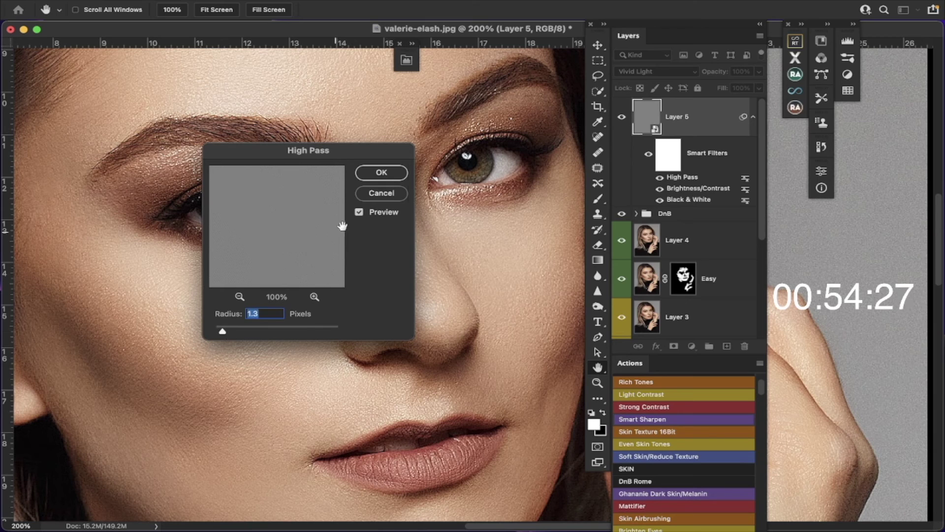
pyautogui.click(384, 173)
# Zoom and pan around the face to inspect the high-pass sharpening
pyautogui.press('z')
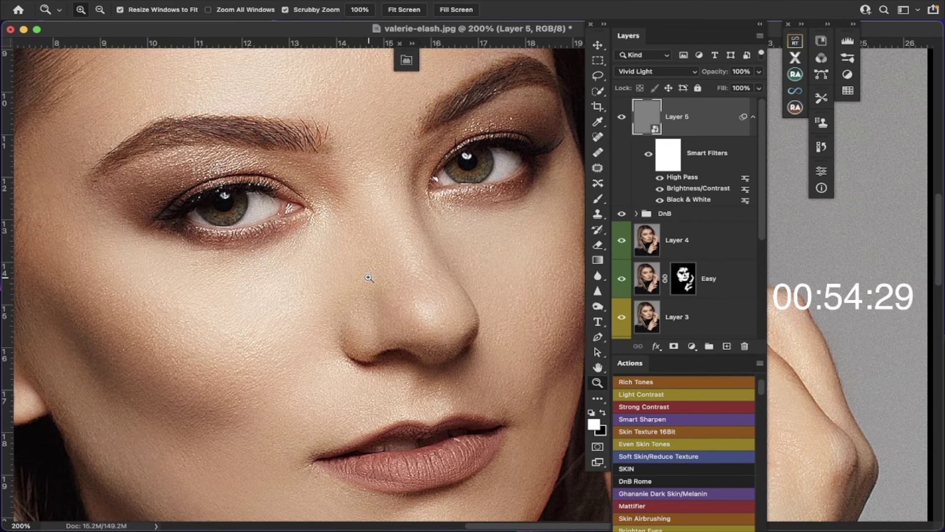
pyautogui.scroll(-5, 368, 277)
pyautogui.hscroll(-5, 369, 278)
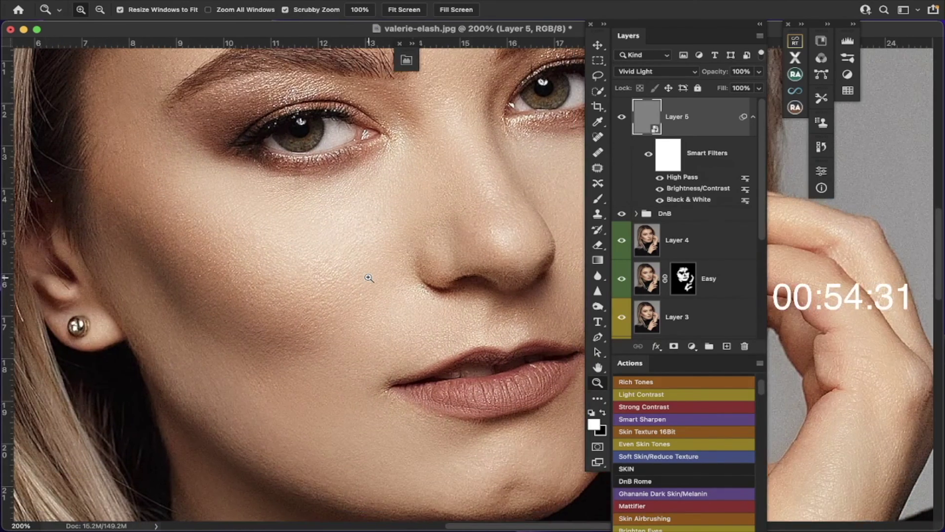
pyautogui.scroll(10, 369, 278)
pyautogui.hscroll(4, 369, 278)
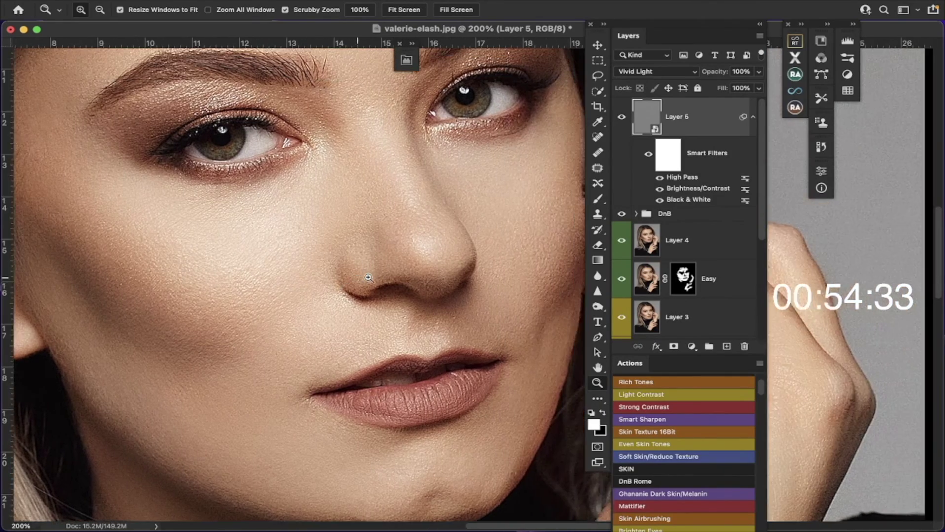
pyautogui.scroll(-3, 369, 278)
pyautogui.hscroll(-2, 369, 278)
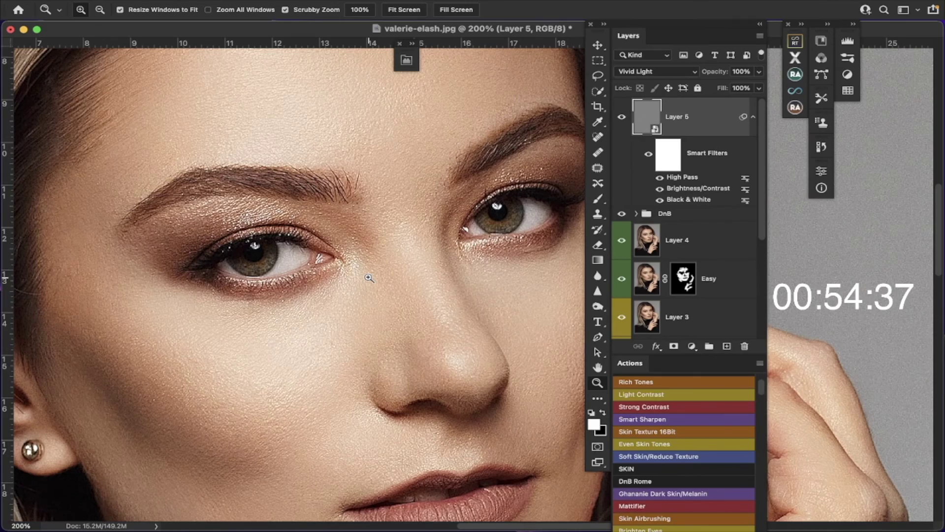
pyautogui.scroll(-7, 369, 278)
pyautogui.hscroll(6, 369, 278)
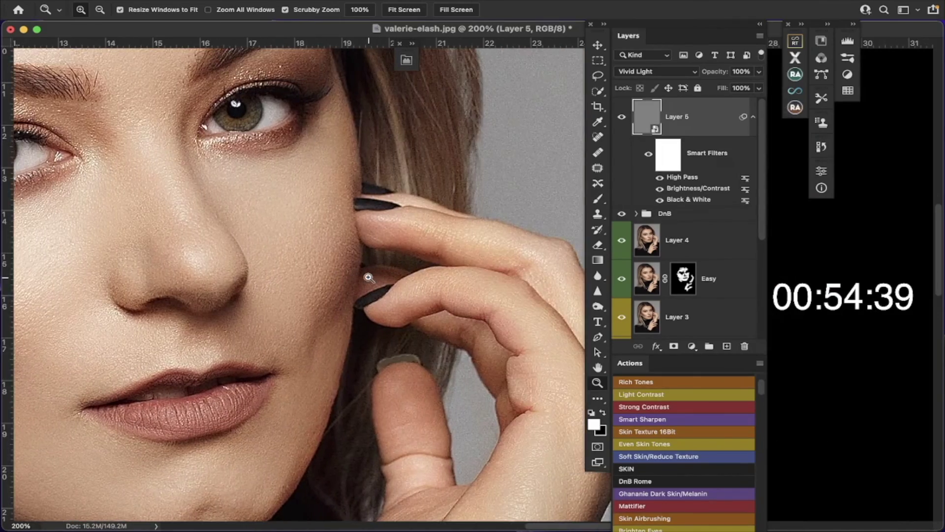
pyautogui.scroll(-2, 369, 278)
pyautogui.hscroll(-5, 369, 277)
pyautogui.scroll(7, 369, 277)
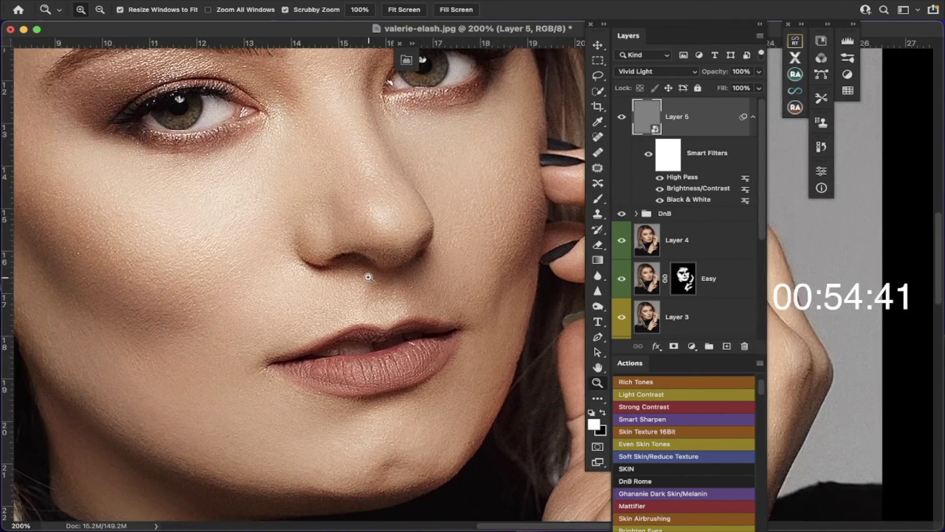
pyautogui.hscroll(-1, 369, 276)
pyautogui.scroll(1, 369, 276)
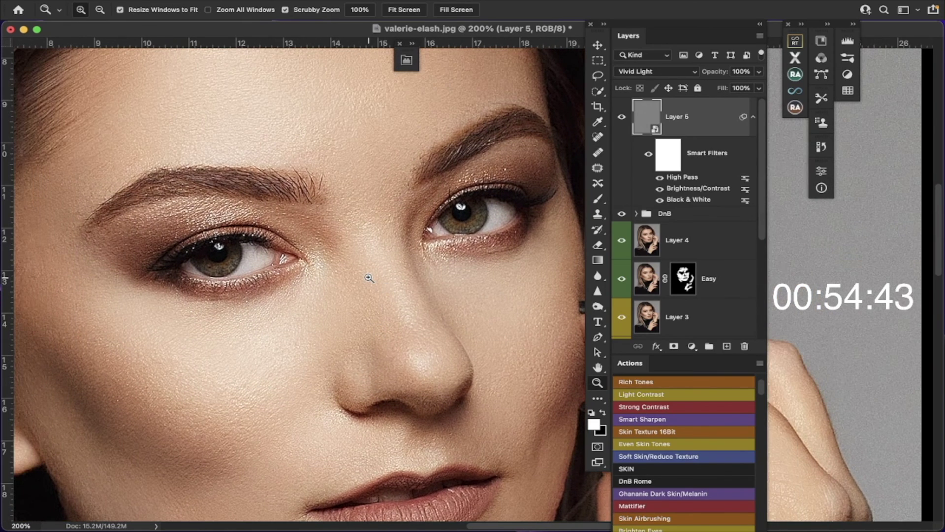
# Lower the sharpening layer's opacity to 43% and review the result across the face
pyautogui.click(759, 72)
pyautogui.moveTo(760, 87); pyautogui.dragTo(723, 87)
pyautogui.scroll(-8, 315, 256)
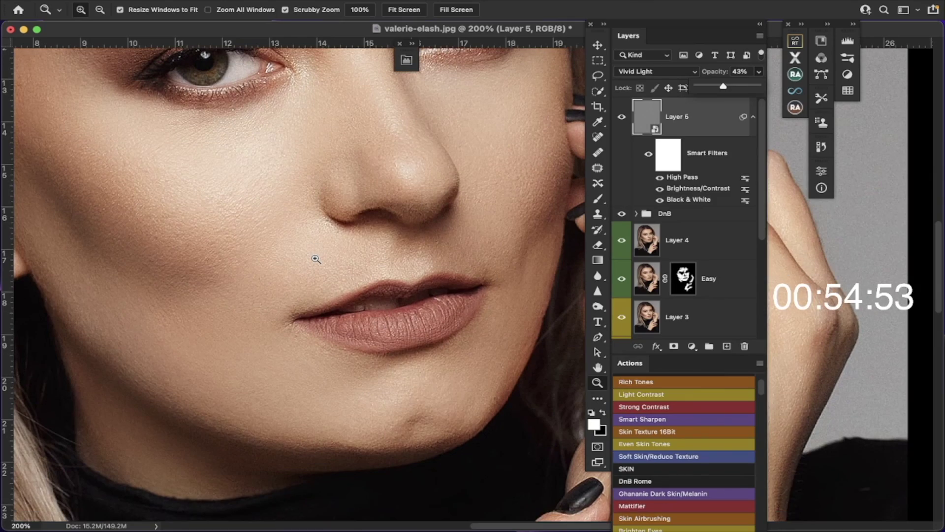
pyautogui.scroll(8, 315, 259)
pyautogui.hscroll(-7, 316, 258)
pyautogui.scroll(-5, 316, 258)
pyautogui.scroll(-4, 316, 259)
pyautogui.hscroll(8, 316, 259)
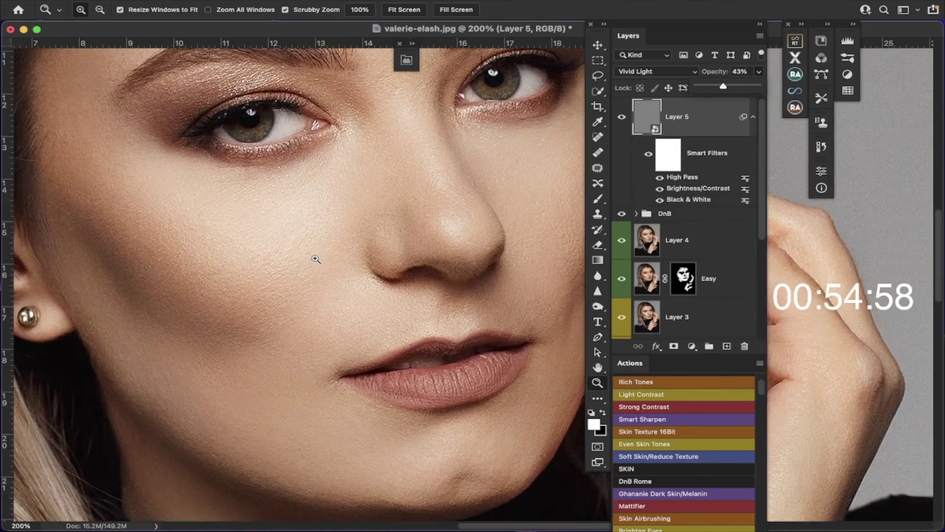
pyautogui.scroll(3, 316, 258)
pyautogui.hscroll(-4, 316, 258)
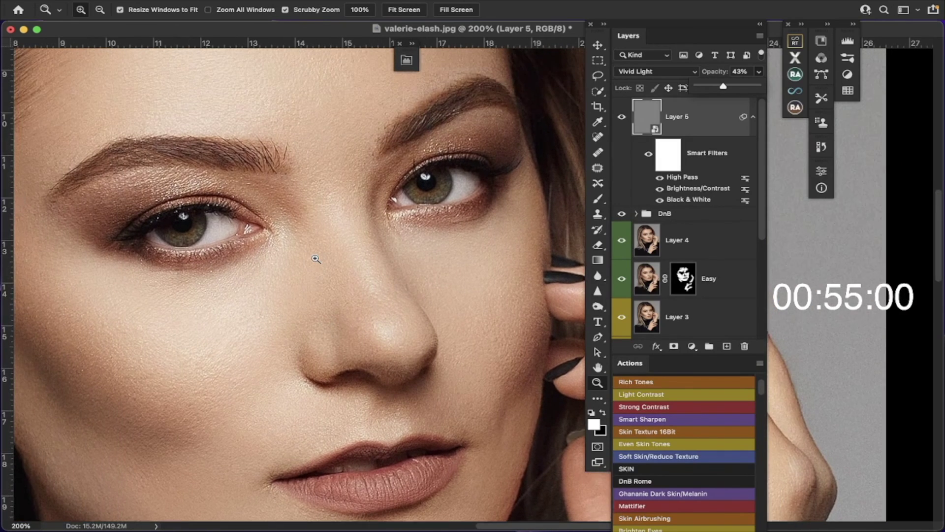
pyautogui.scroll(-5, 315, 259)
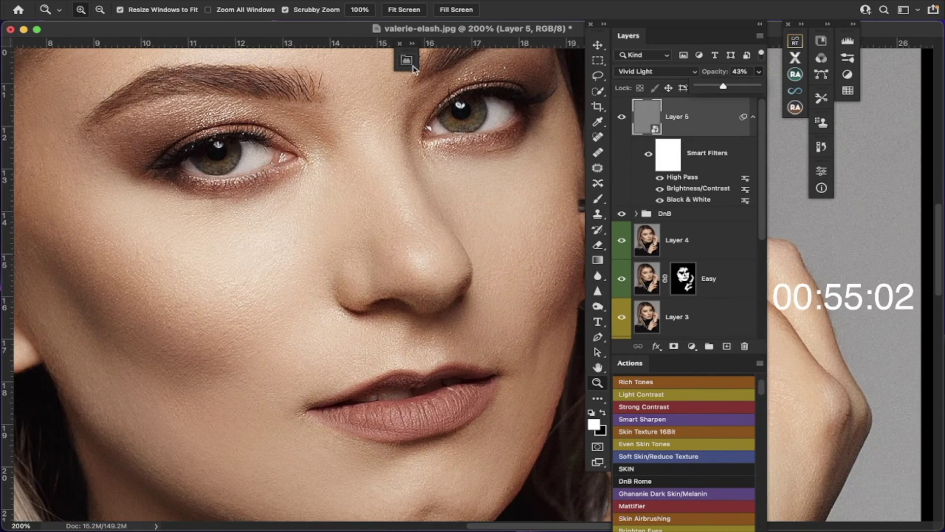
# Fit the portrait on screen, then widen and reposition the document window to review it
pyautogui.click(402, 15)
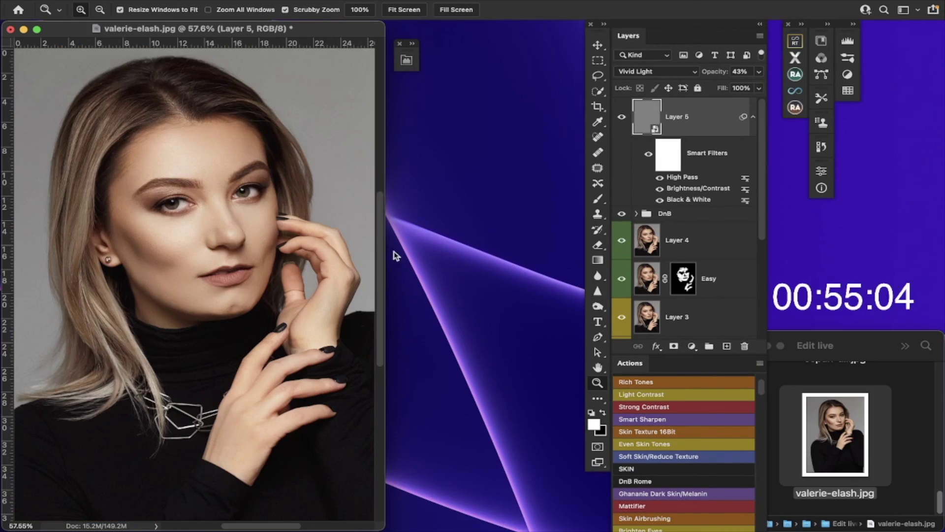
pyautogui.moveTo(383, 249); pyautogui.dragTo(535, 257)
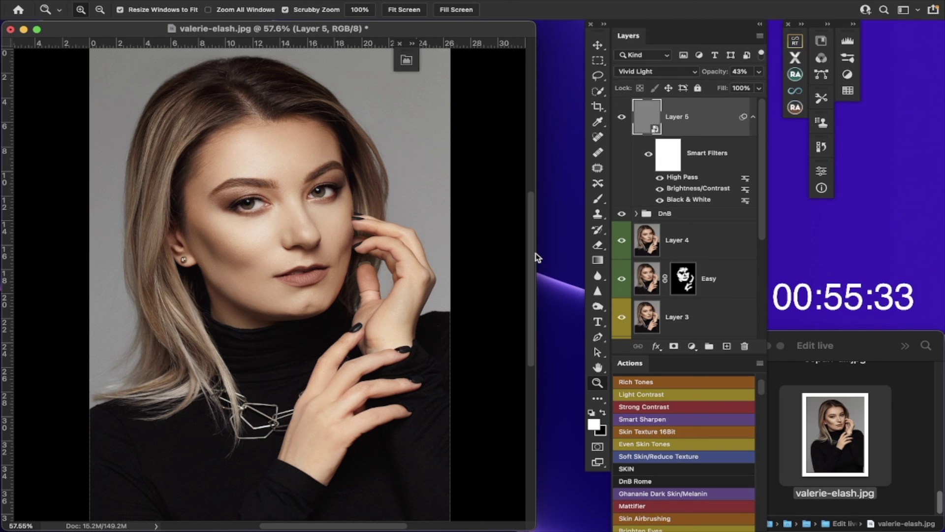
pyautogui.moveTo(497, 28); pyautogui.dragTo(556, 31)
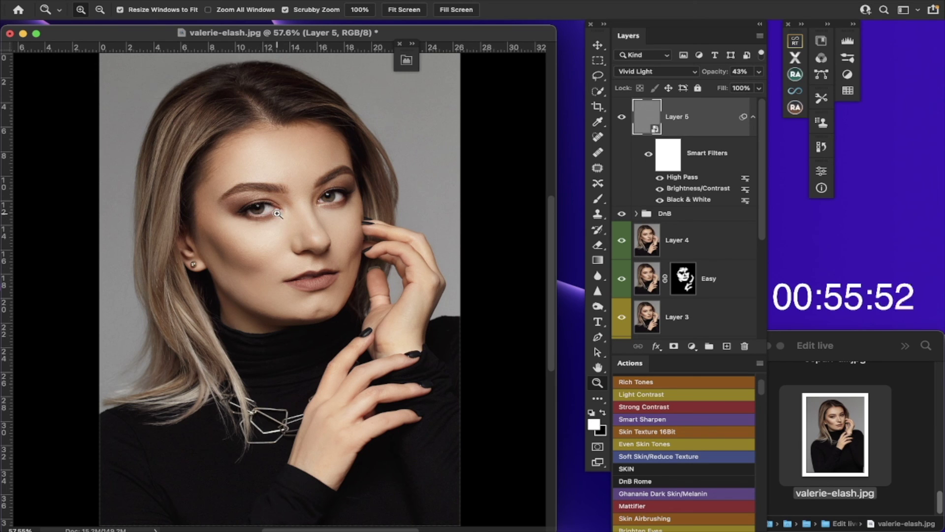
pyautogui.scroll(-2, 277, 213)
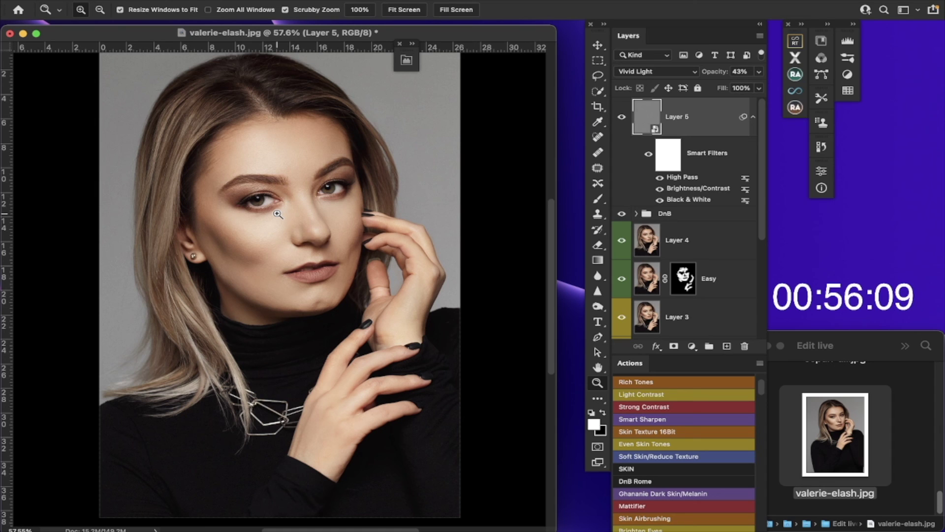
# Save a JPEG copy with an 'E ' name prefix, enabling Preview in JPEG Options
pyautogui.click(103, 7)
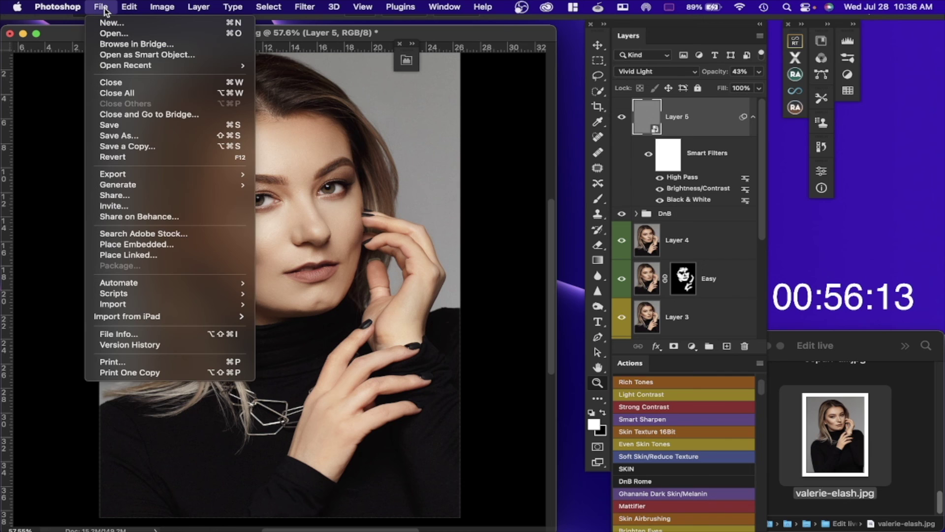
pyautogui.click(127, 146)
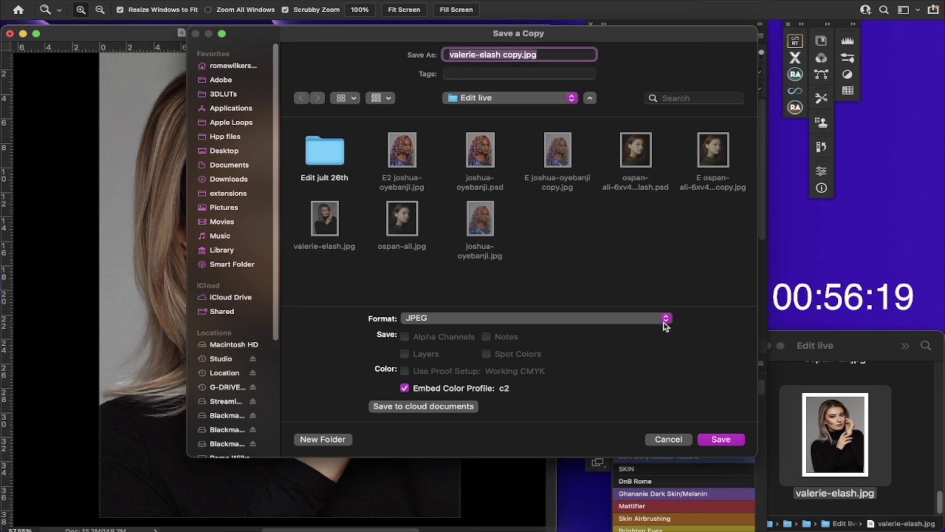
pyautogui.click(449, 54)
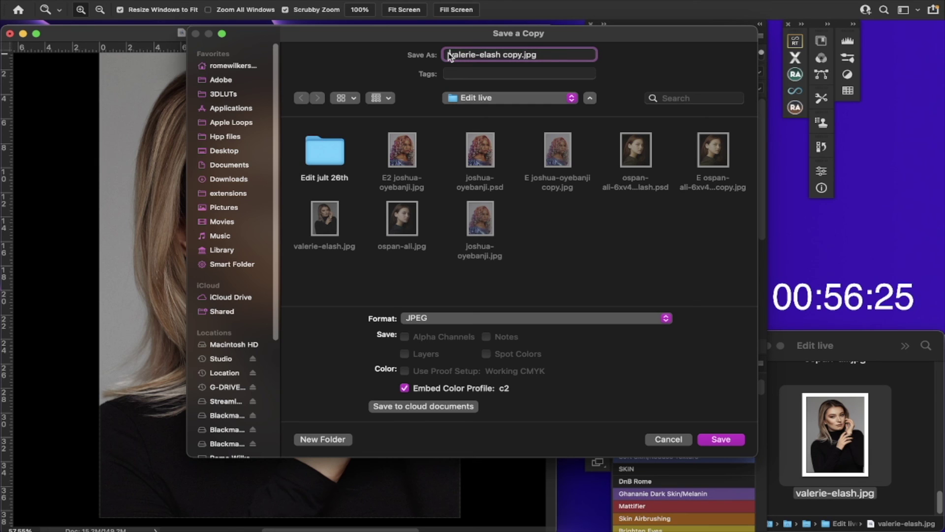
pyautogui.write('E')
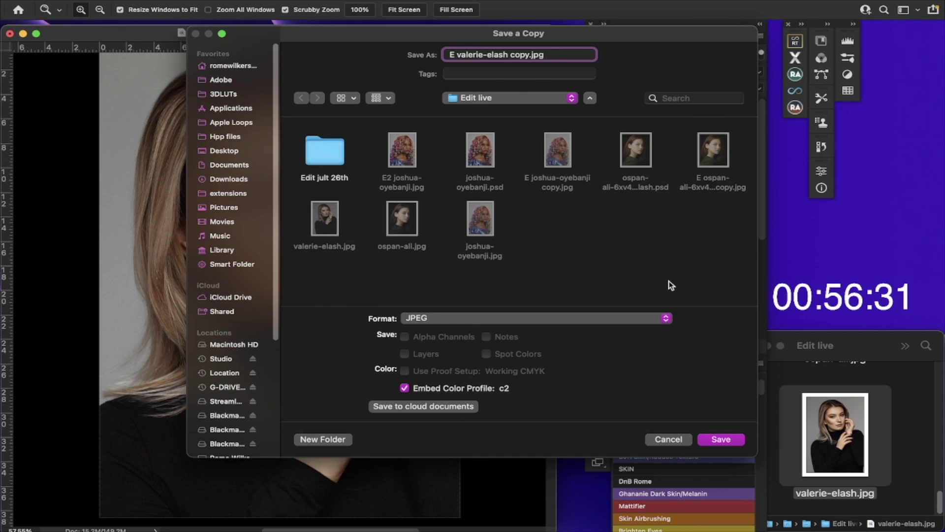
pyautogui.click(728, 443)
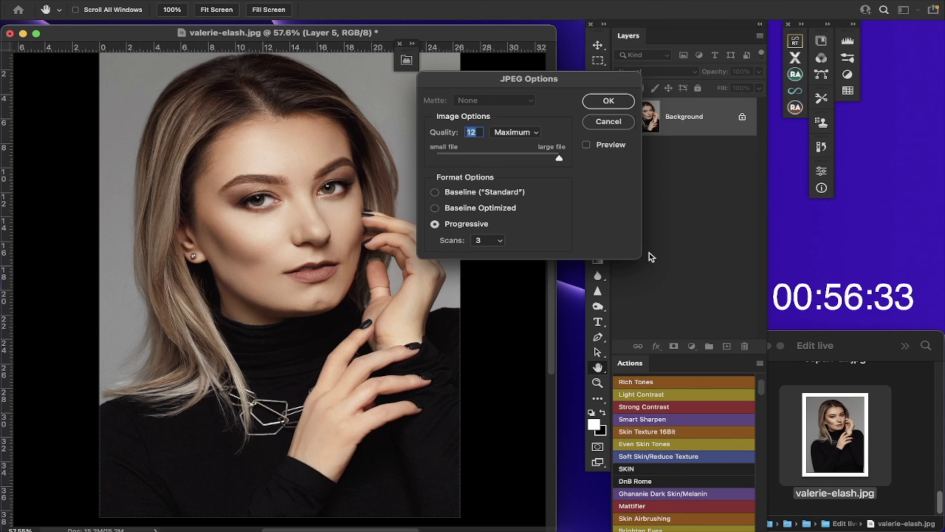
pyautogui.click(587, 145)
# Confirm the JPEG options, close the valerie-elash.jpg document and dismiss the leftover floating panel
pyautogui.click(614, 106)
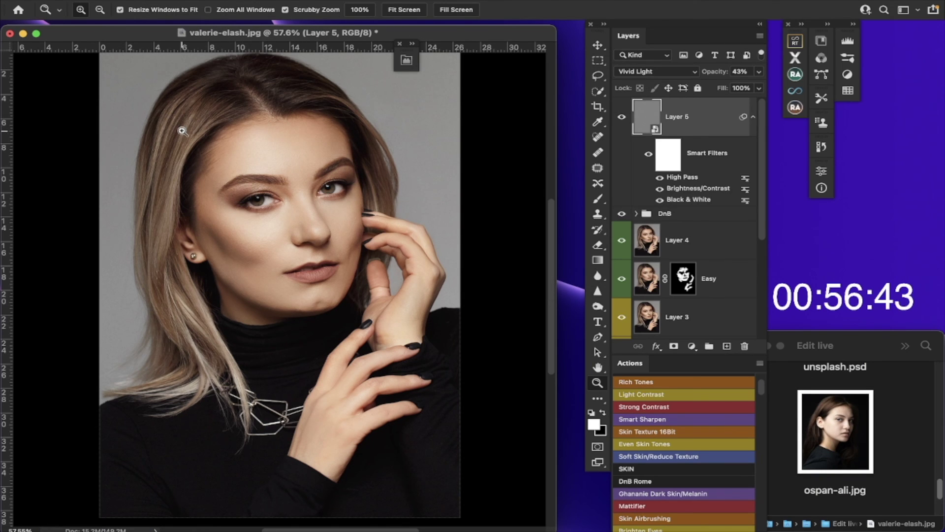
pyautogui.moveTo(103, 33); pyautogui.dragTo(111, 34)
pyautogui.click(19, 34)
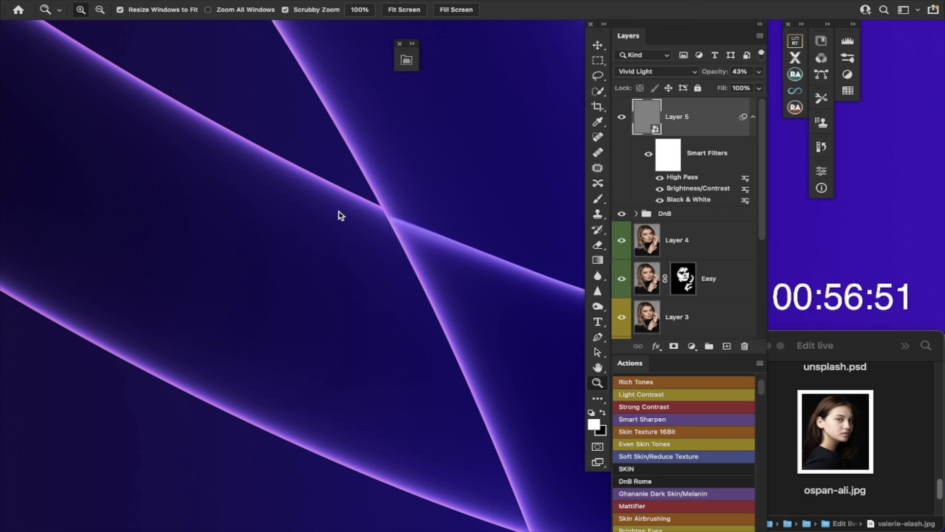
pyautogui.click(400, 43)
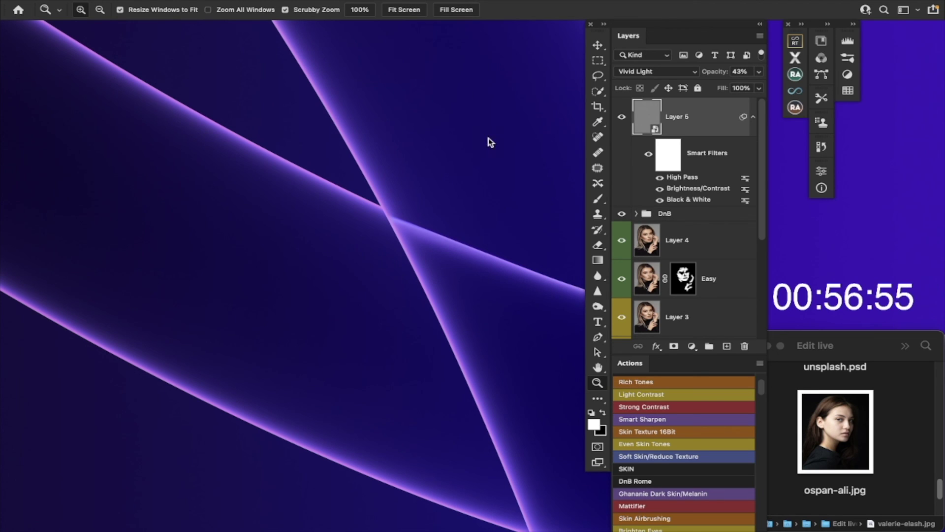